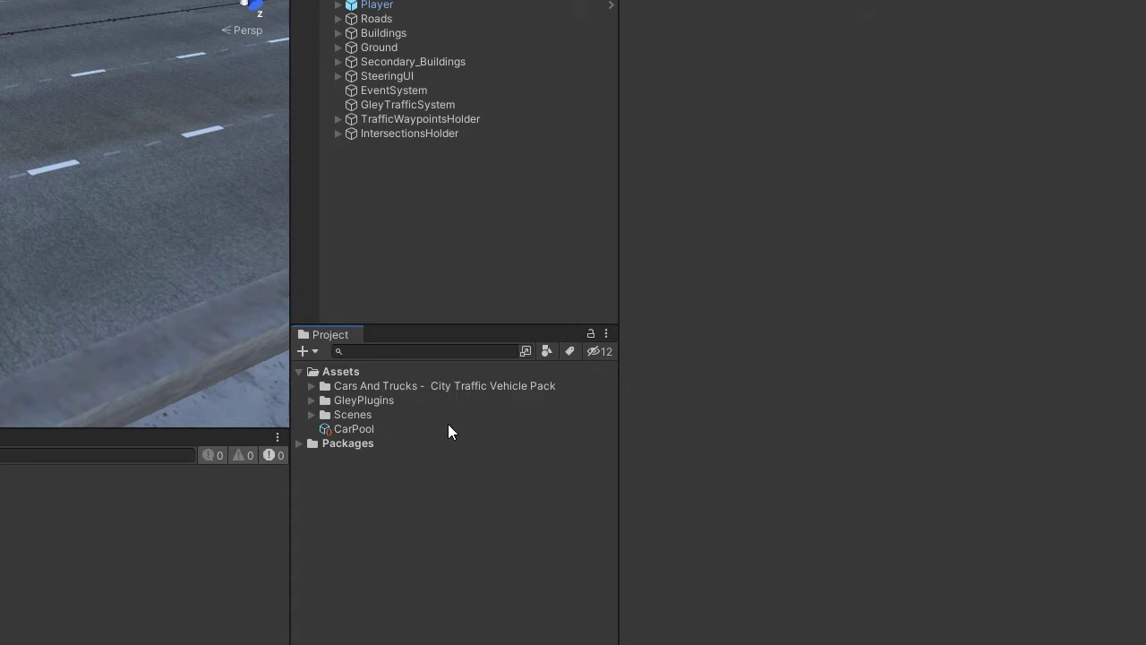
Select and expand the Cars And Trucks vehicle pack folder to list its Commercial_Van and Hatchback prefabs
left_click(334, 391)
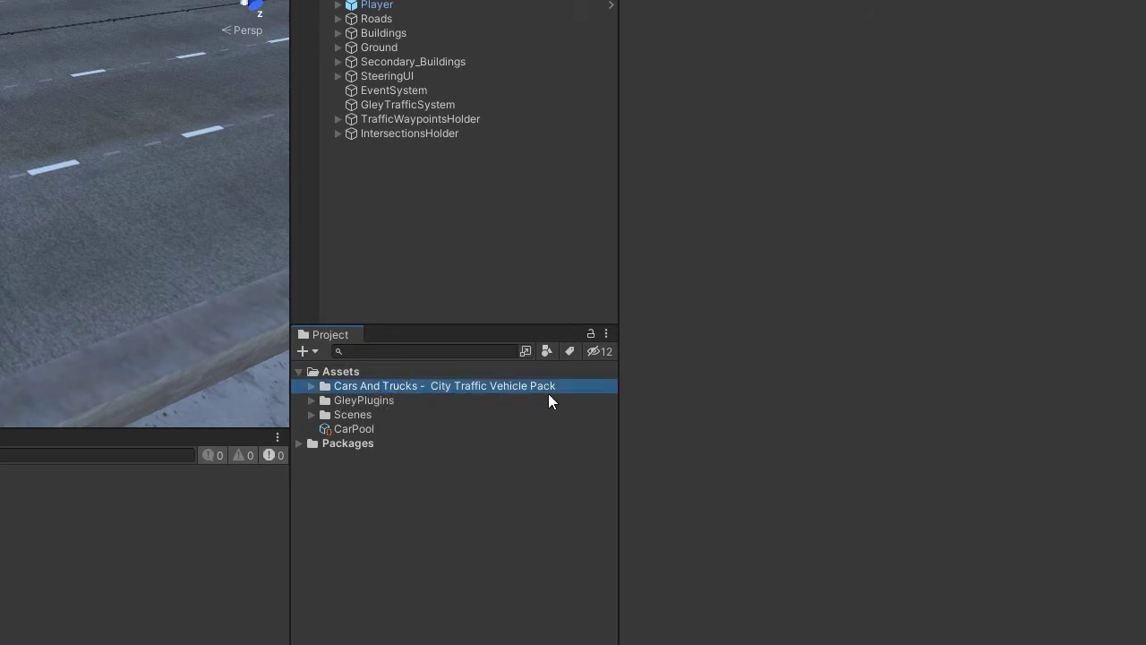
left_click(312, 386)
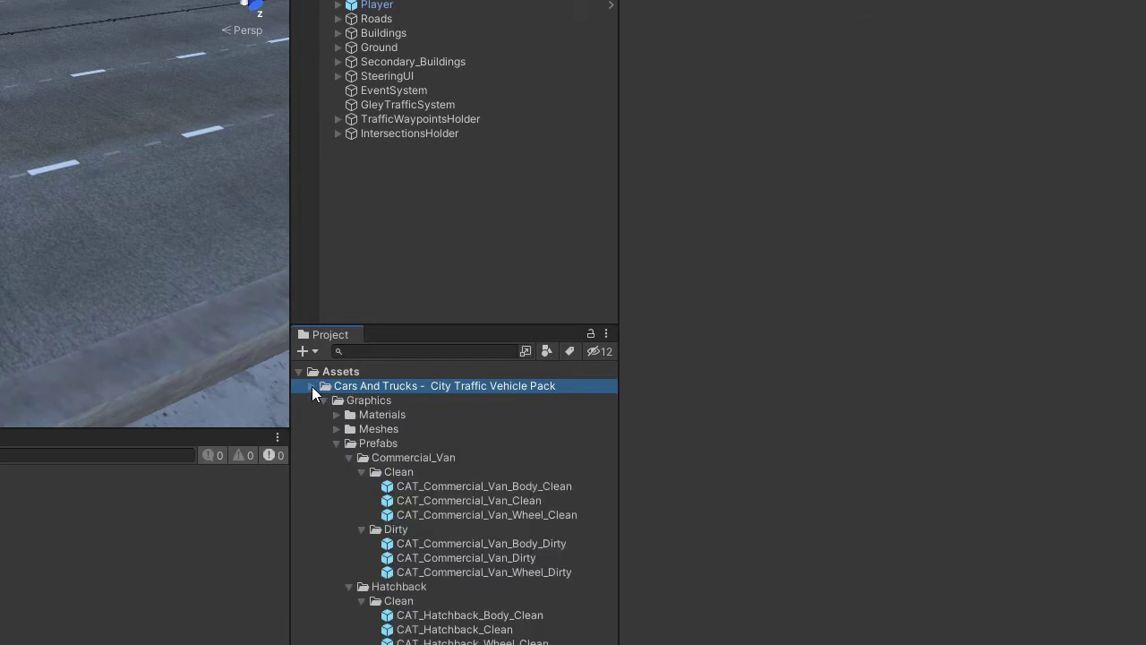
left_click(312, 386)
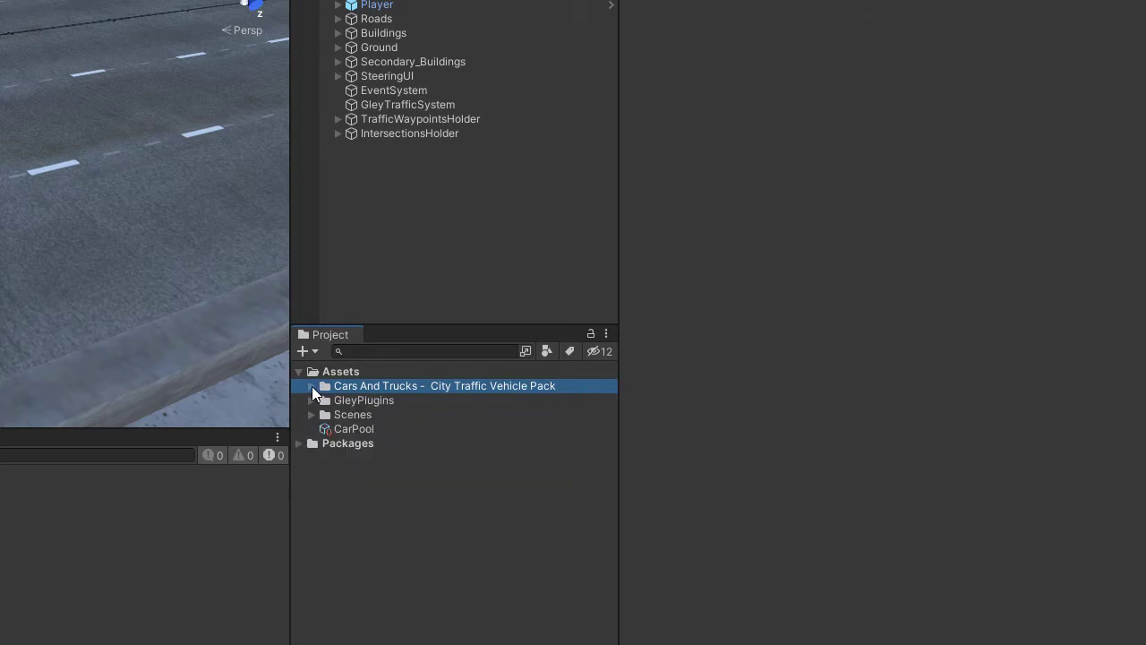
left_click(311, 386)
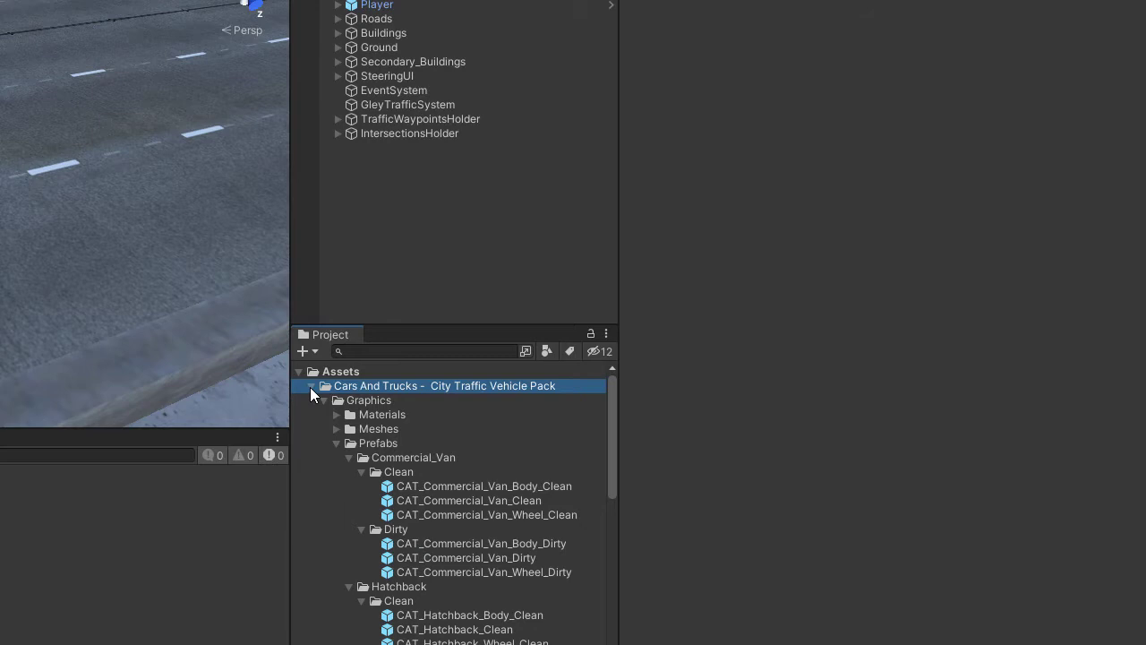
scroll(511, 401, "down", 3)
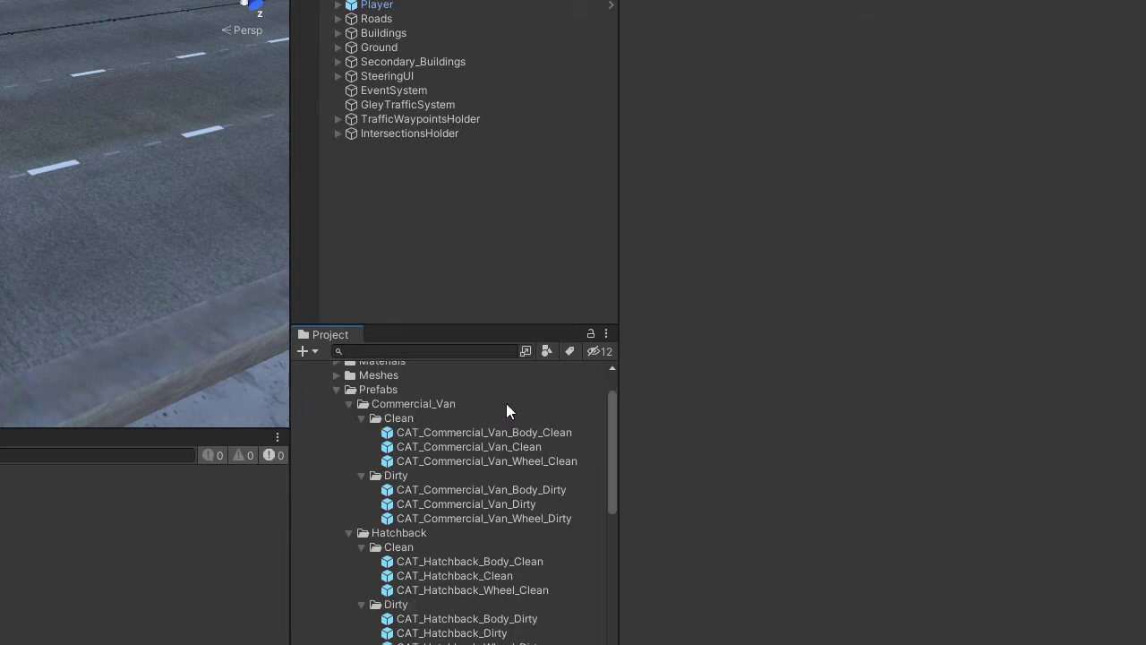
Preview the clean and dirty Commercial_Van, Hatchback, large sedan and SUV prefabs
left_click(486, 447)
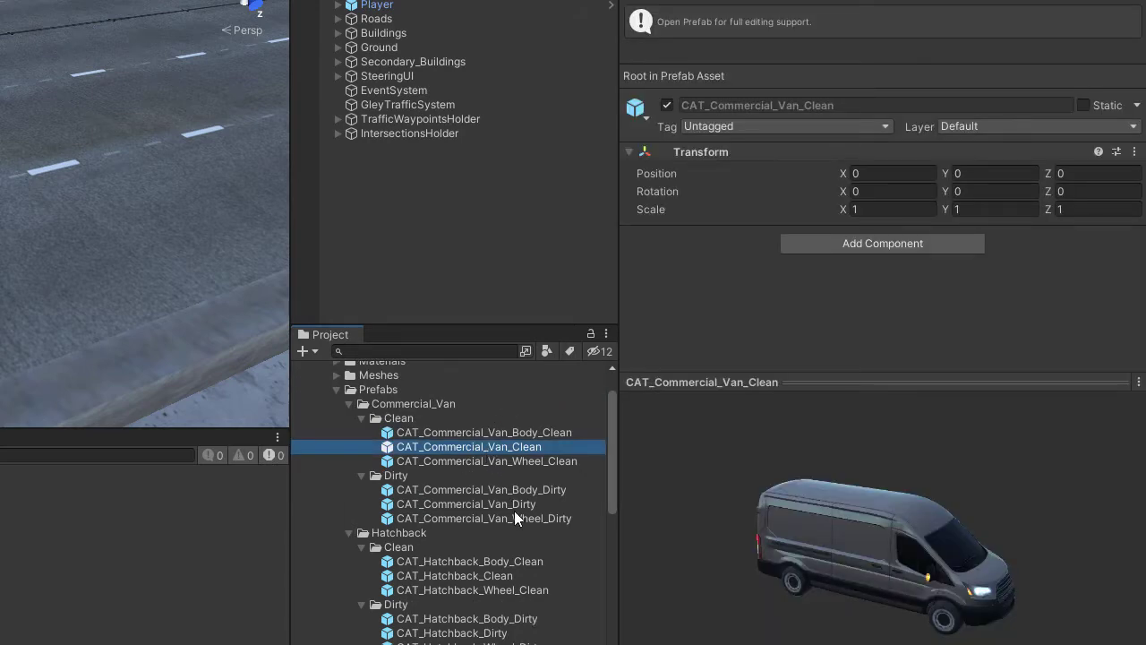
left_click(493, 577)
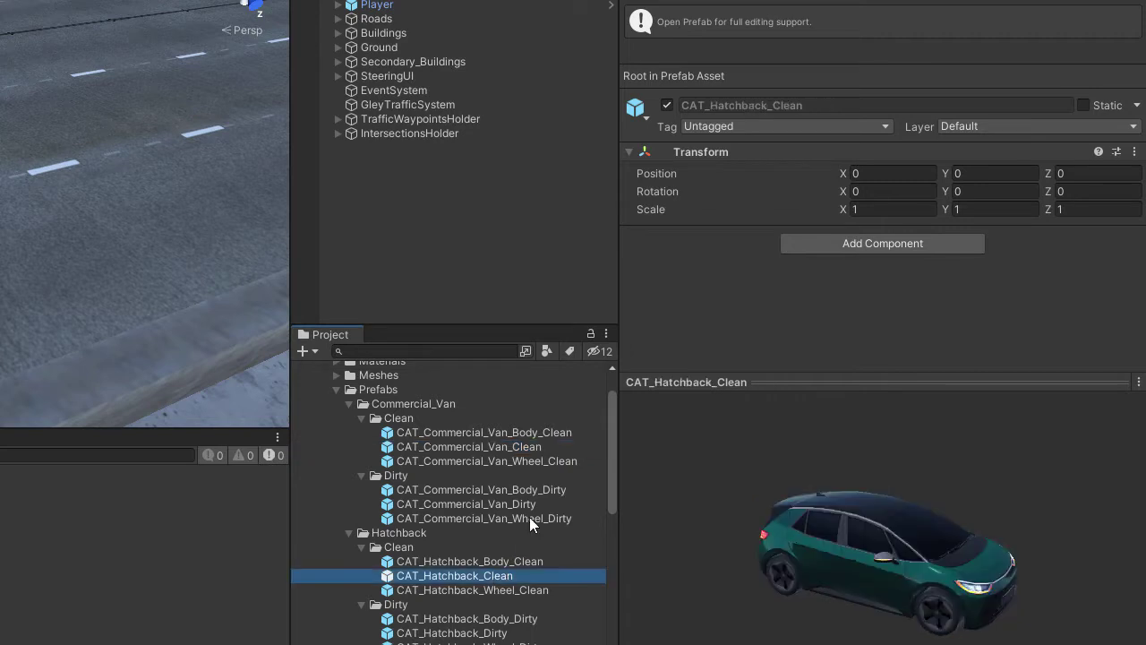
scroll(531, 514, "down", 3)
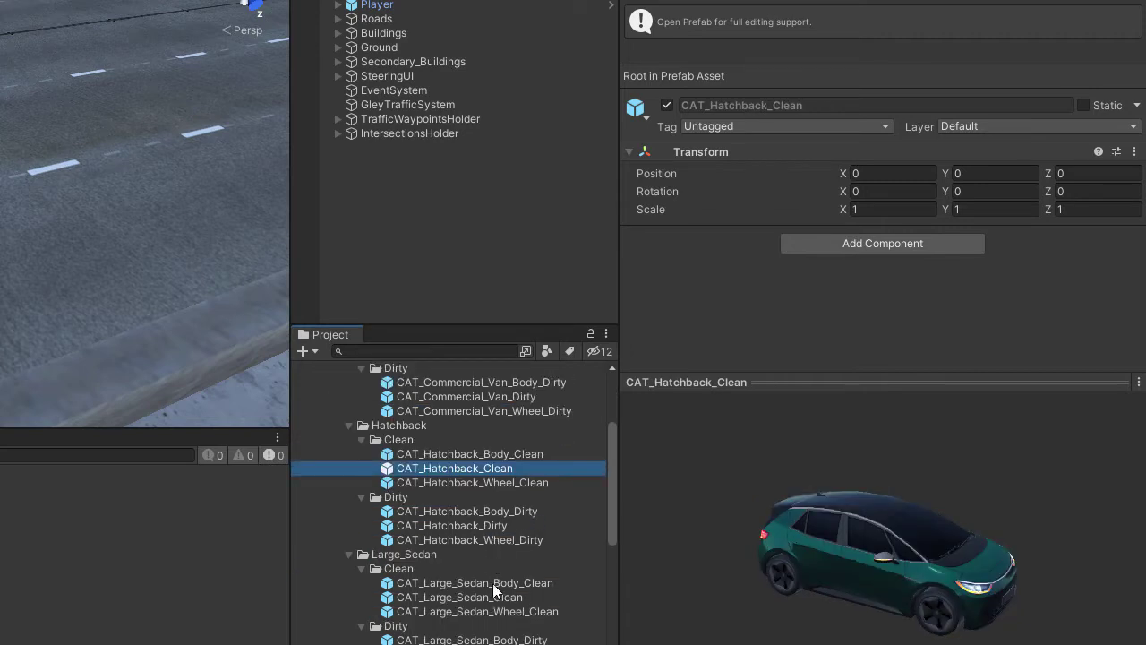
left_click(493, 597)
left_click(490, 526)
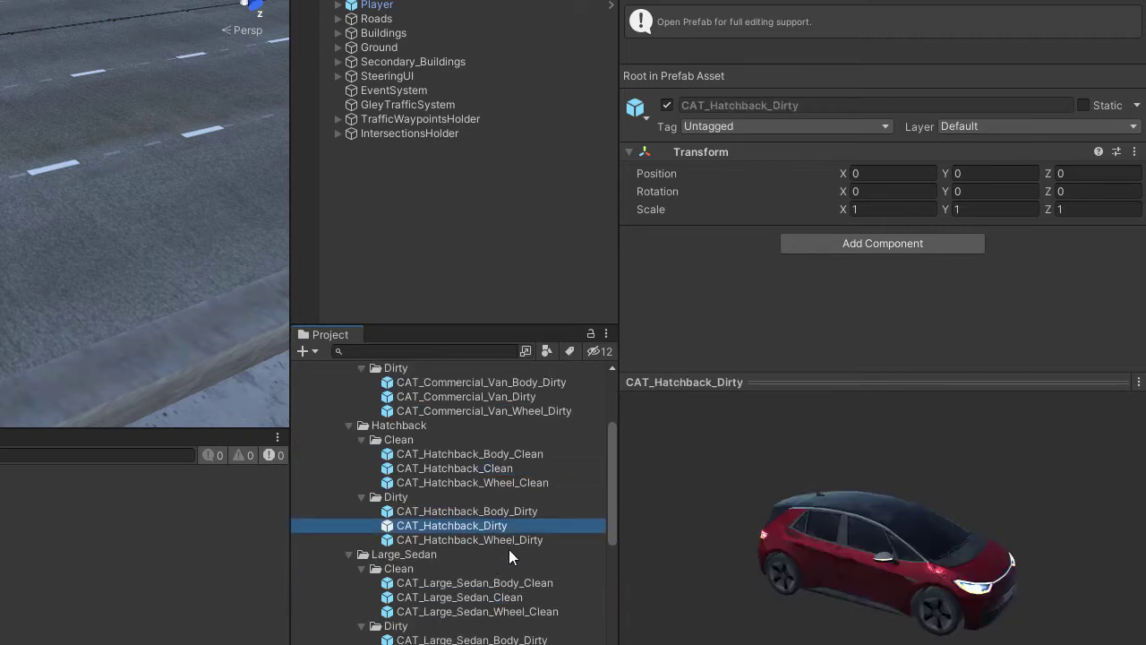
left_click(493, 469)
scroll(497, 542, "down", 6)
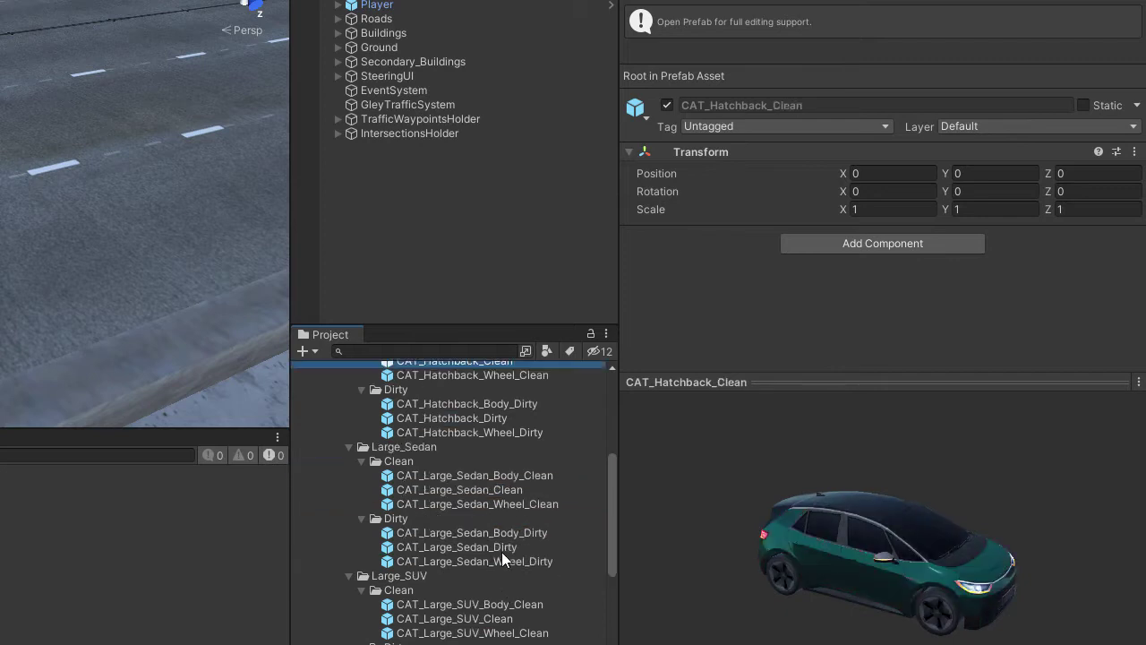
left_click(491, 512)
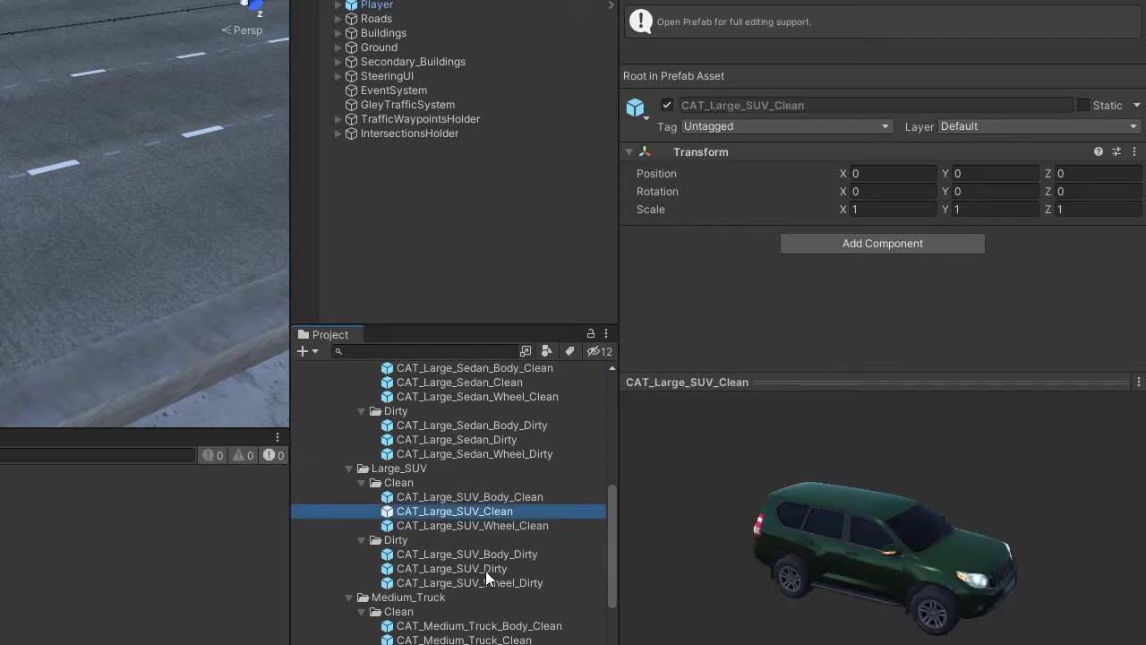
left_click(486, 568)
Preview the Medium_Truck, Small_Sedan and Sportscar prefabs, finishing on CAT_Sportscar_Clean
scroll(502, 560, "down", 2)
left_click(498, 584)
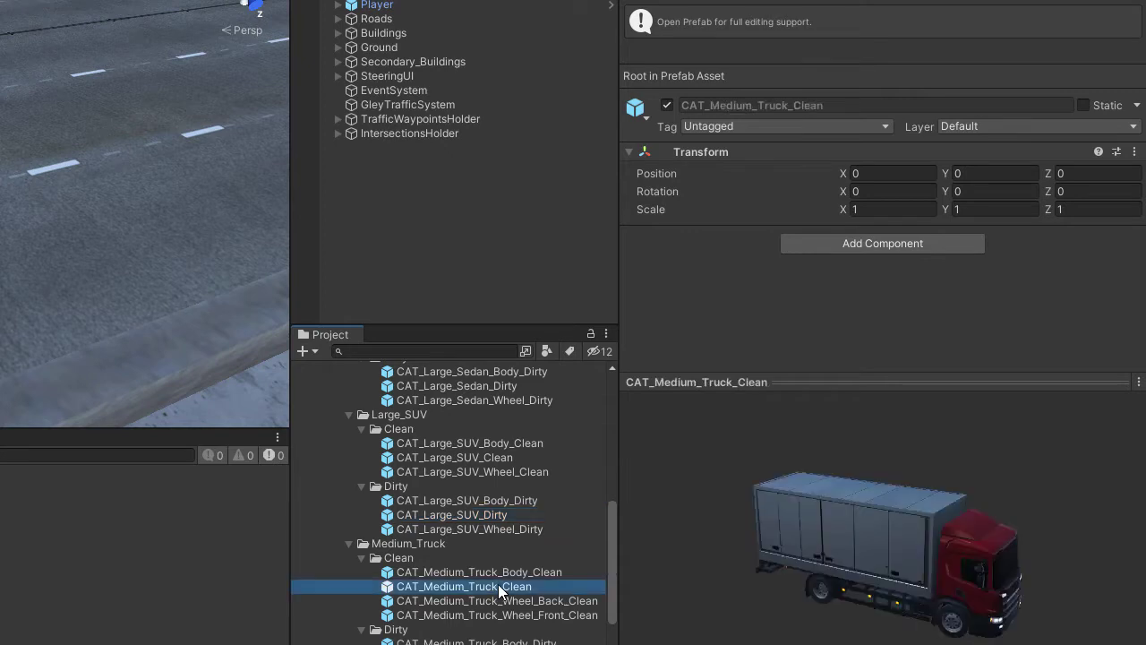
scroll(510, 548, "down", 2)
left_click(508, 605)
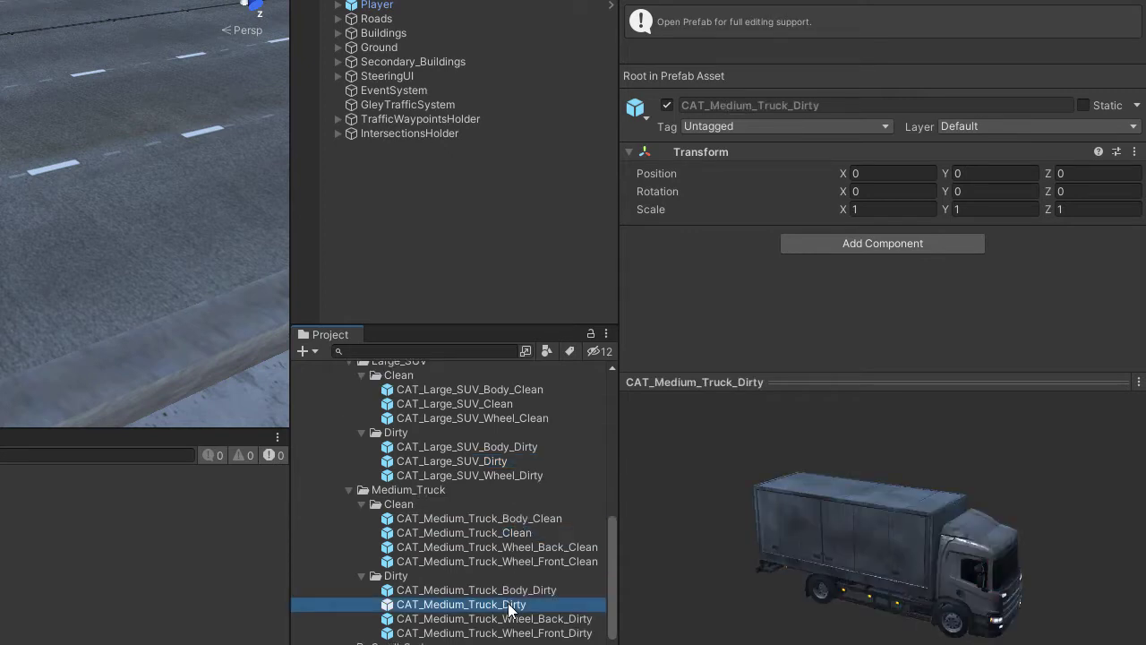
scroll(509, 599, "down", 4)
left_click(500, 584)
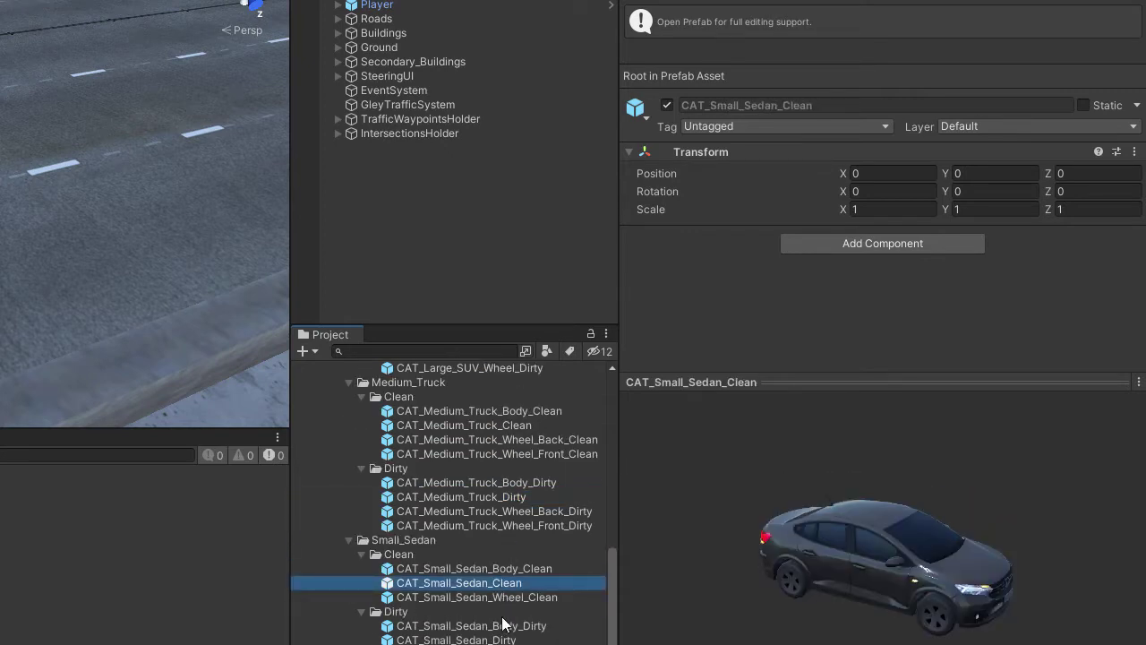
left_click(507, 636)
scroll(520, 548, "down", 6)
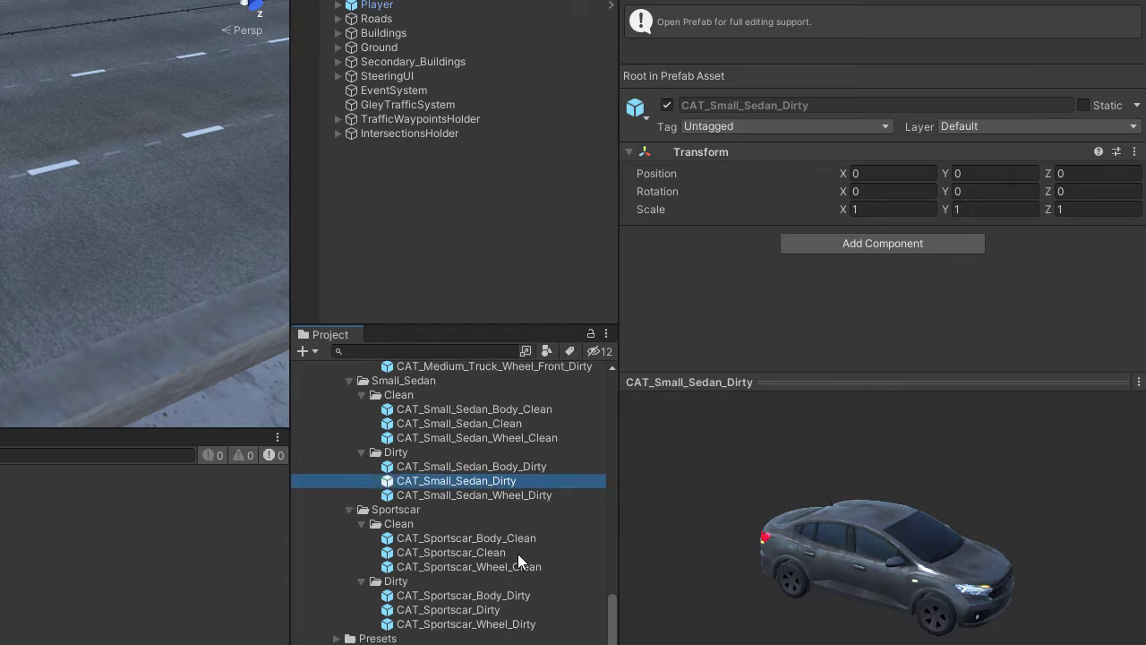
left_click(498, 609)
left_click(467, 552)
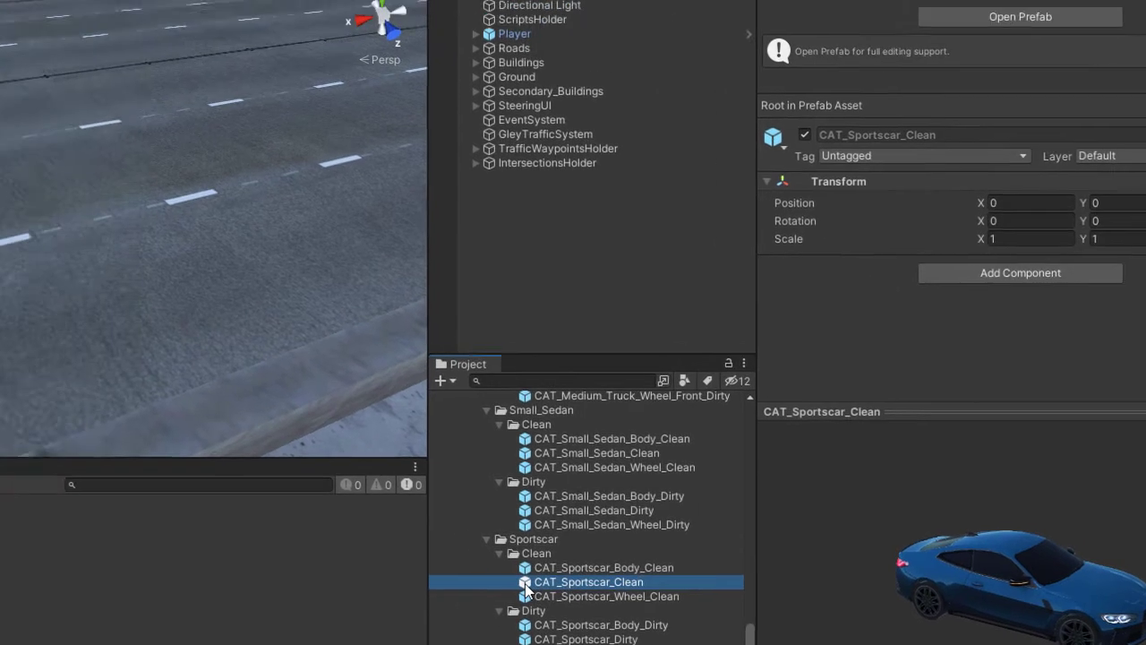
Open CAT_Sportscar_Clean in Prefab Mode, expand Wheels and frame the RearRight wheel
double_click(526, 589)
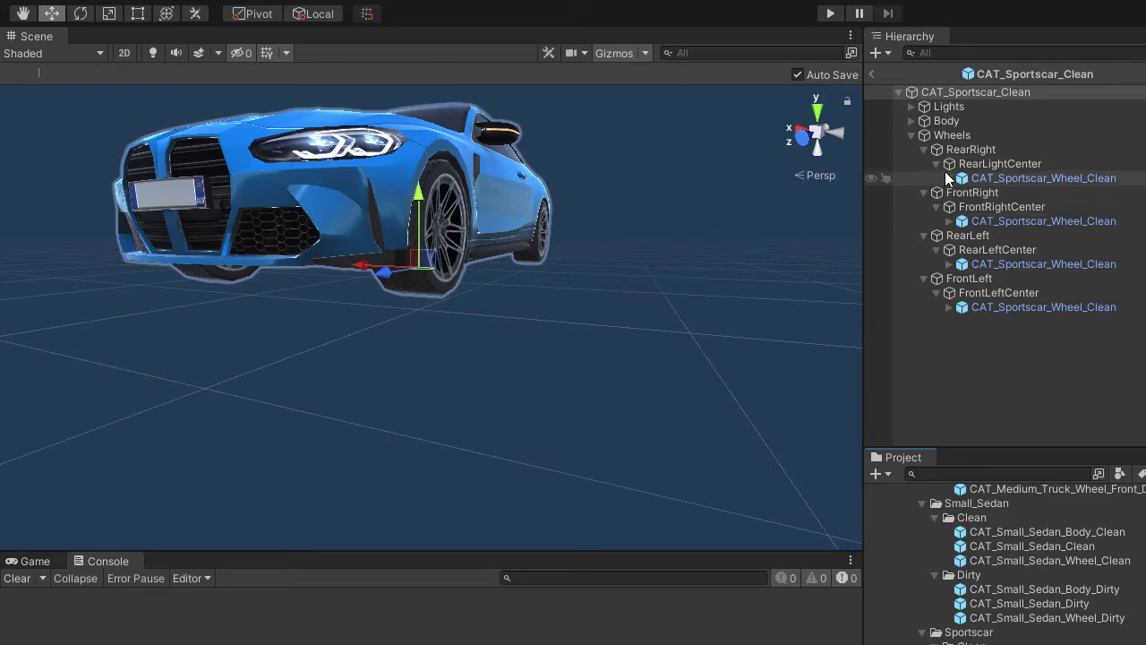
left_click(912, 134)
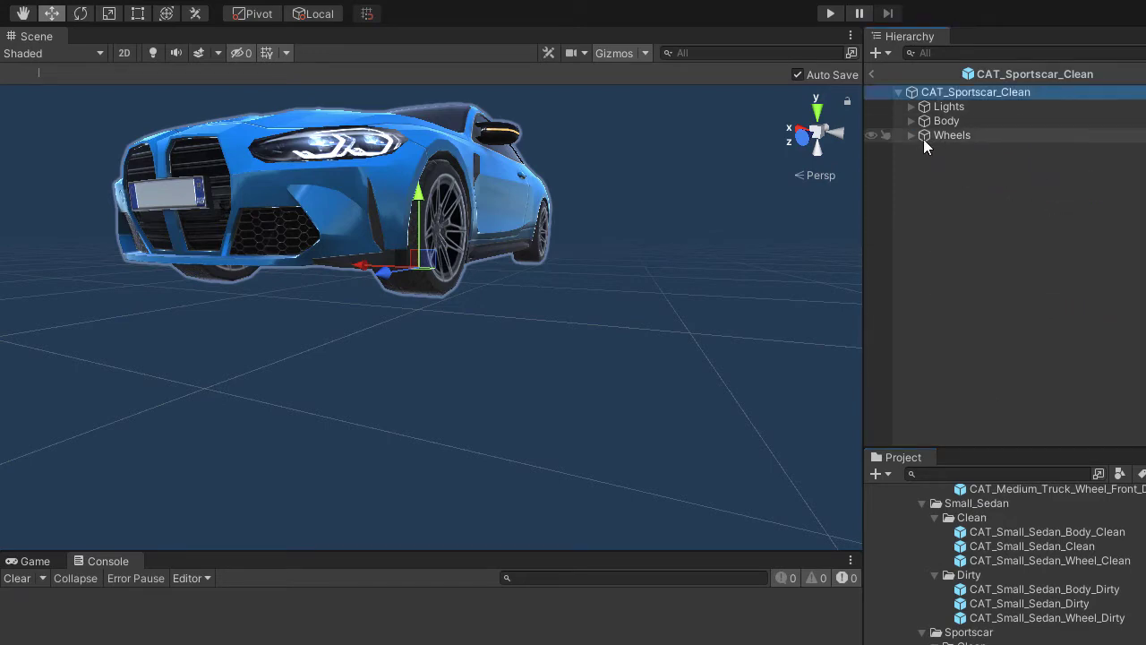
left_click(911, 135)
double_click(1006, 150)
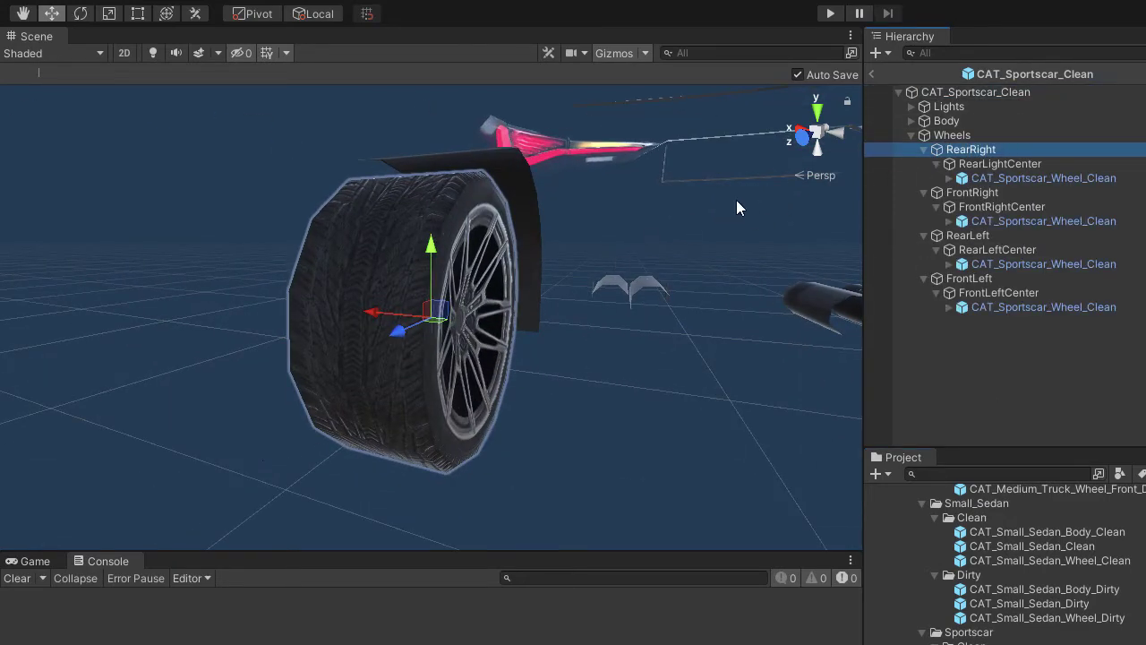
Orbit to a side view of the car and inspect RearRight and its RearLightCenter pivot
key("q")
left_click_drag(736, 199, 565, 273, "alt")
key("w")
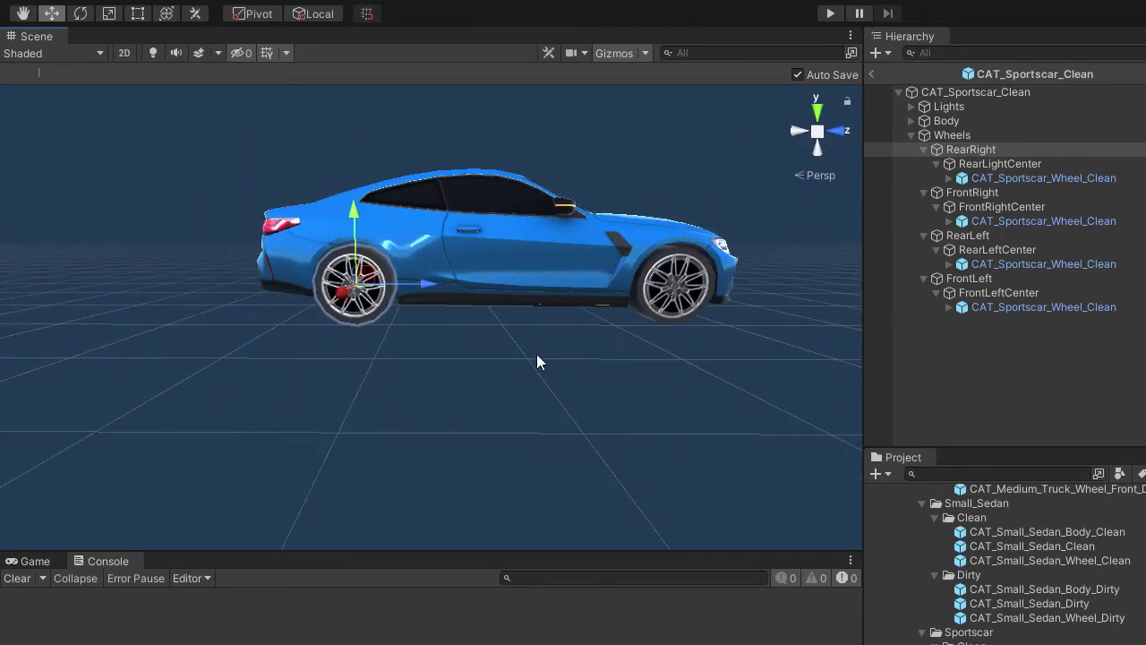
left_click(982, 166)
left_click(978, 152)
left_click(982, 165)
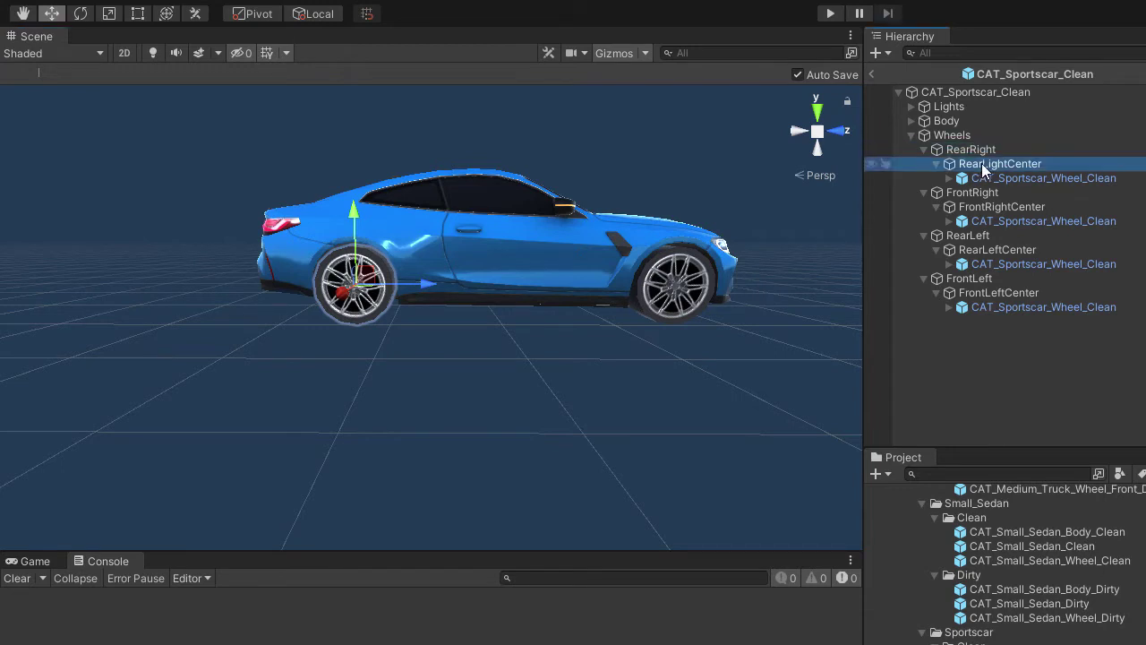
left_click(978, 154)
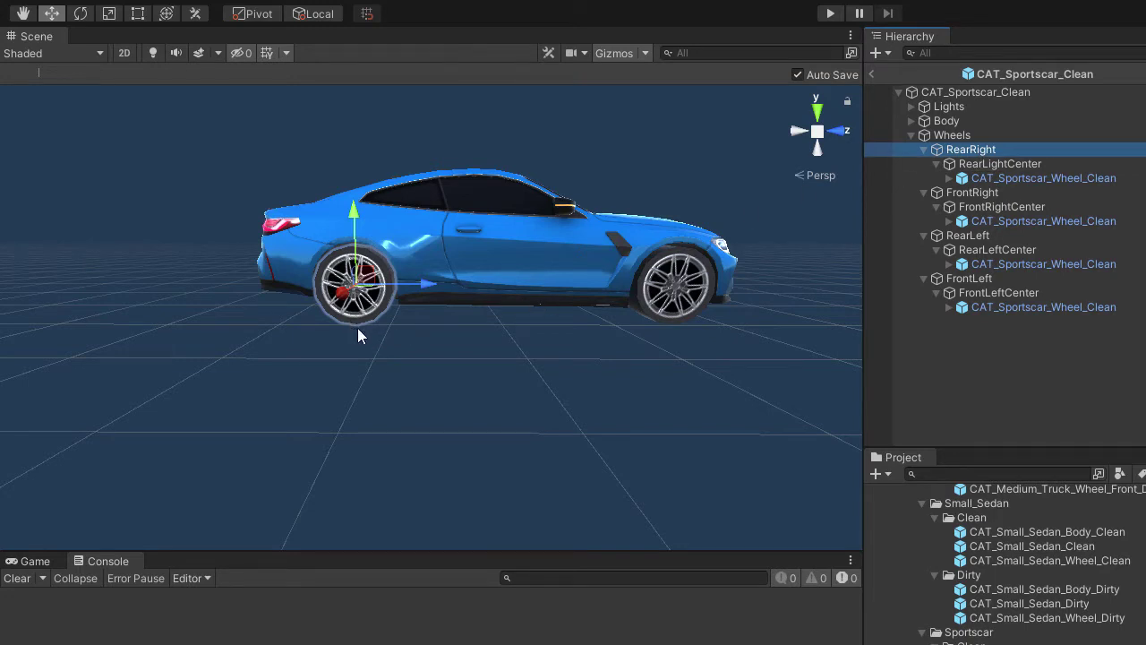
Set RearRight's Y position to 0 and nest RearLightCenter under RearRight
left_click_drag(976, 166, 953, 147)
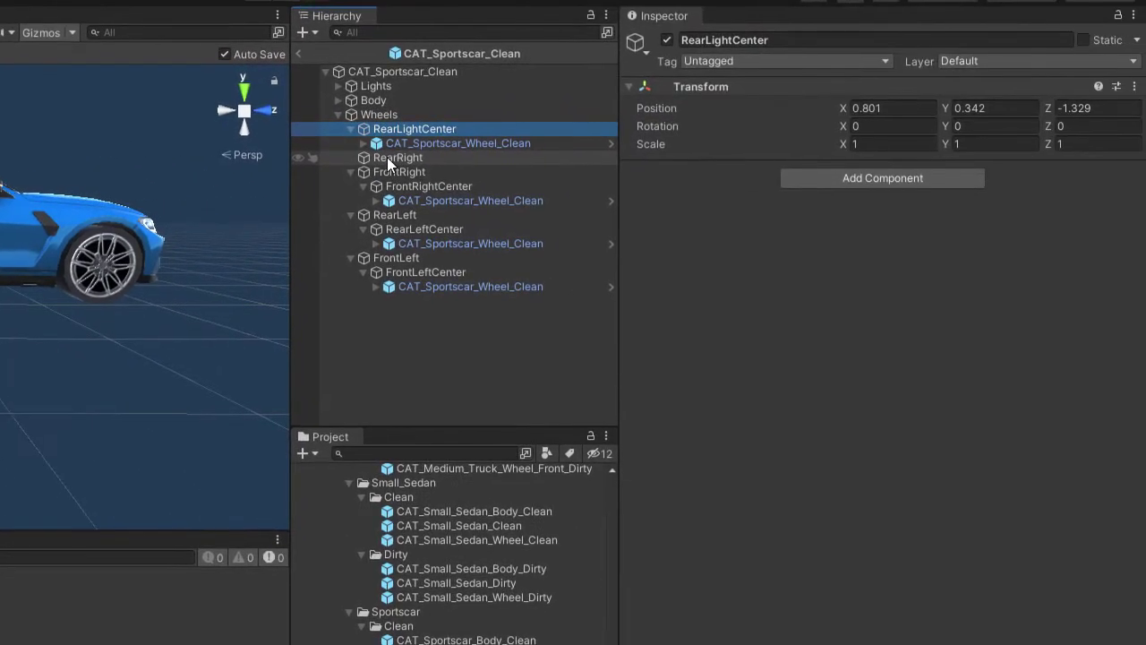
left_click(394, 157)
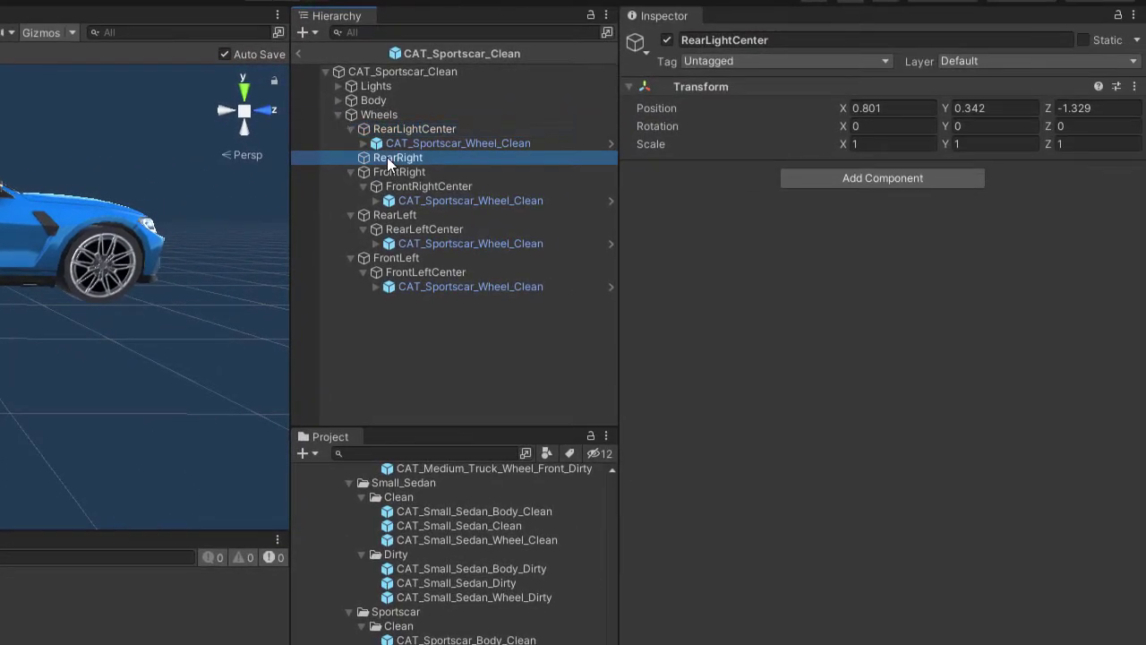
left_click(976, 107)
type("0")
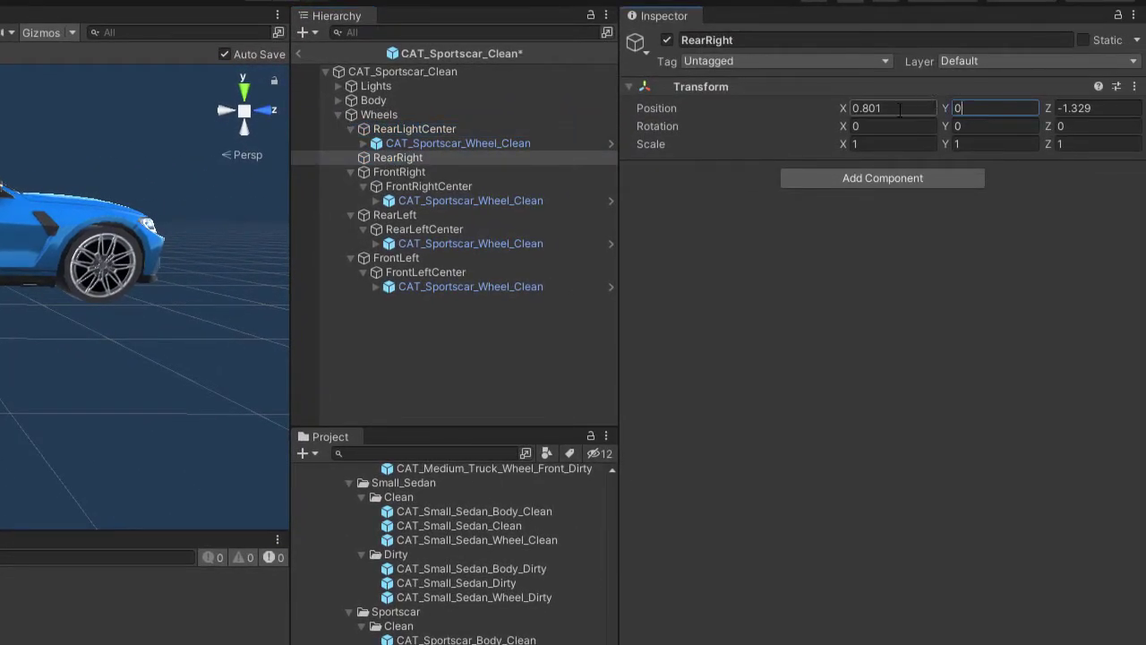
left_click(421, 131)
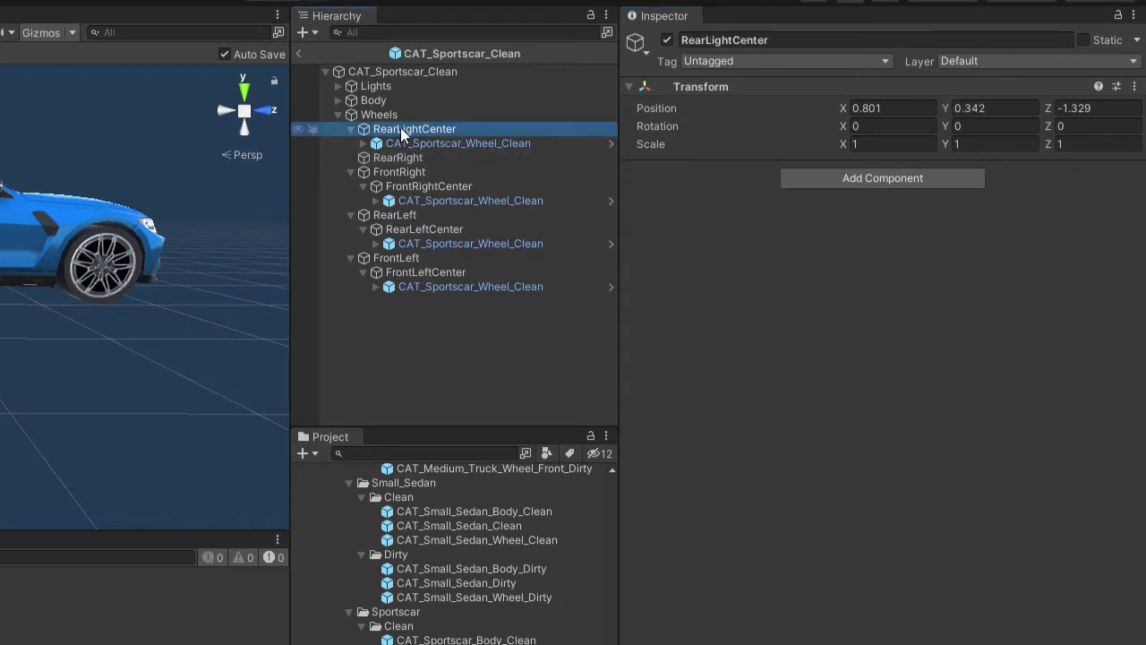
left_click_drag(400, 128, 414, 168)
Nest FrontRightCenter under its FrontRight parent
left_click(401, 187)
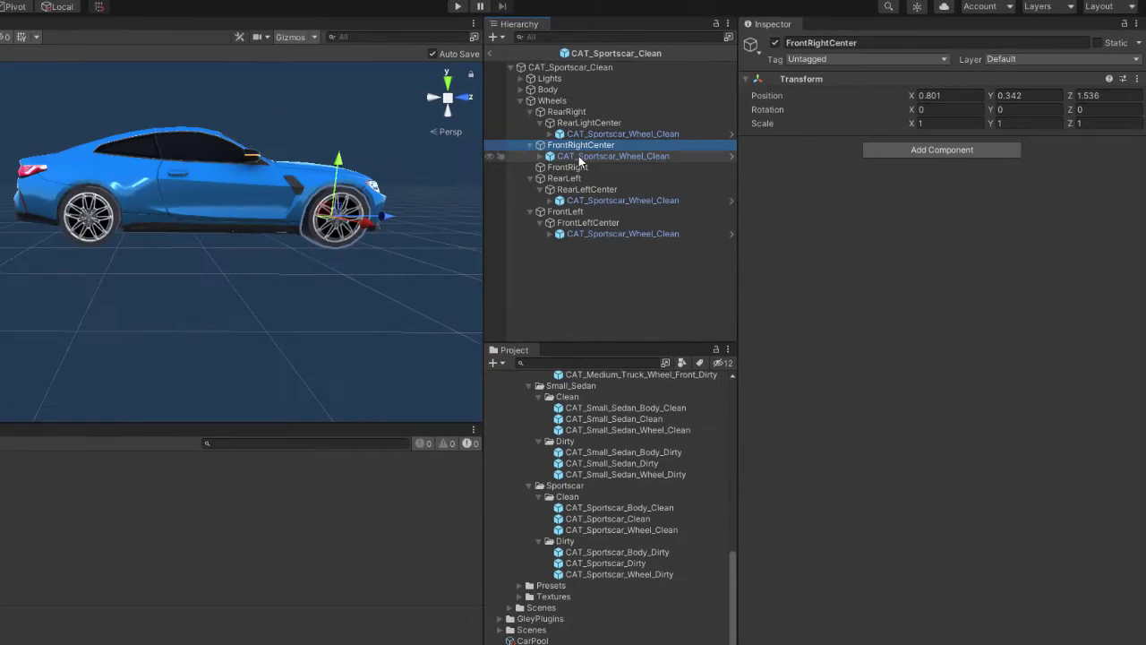
left_click(425, 194)
left_click(1003, 105)
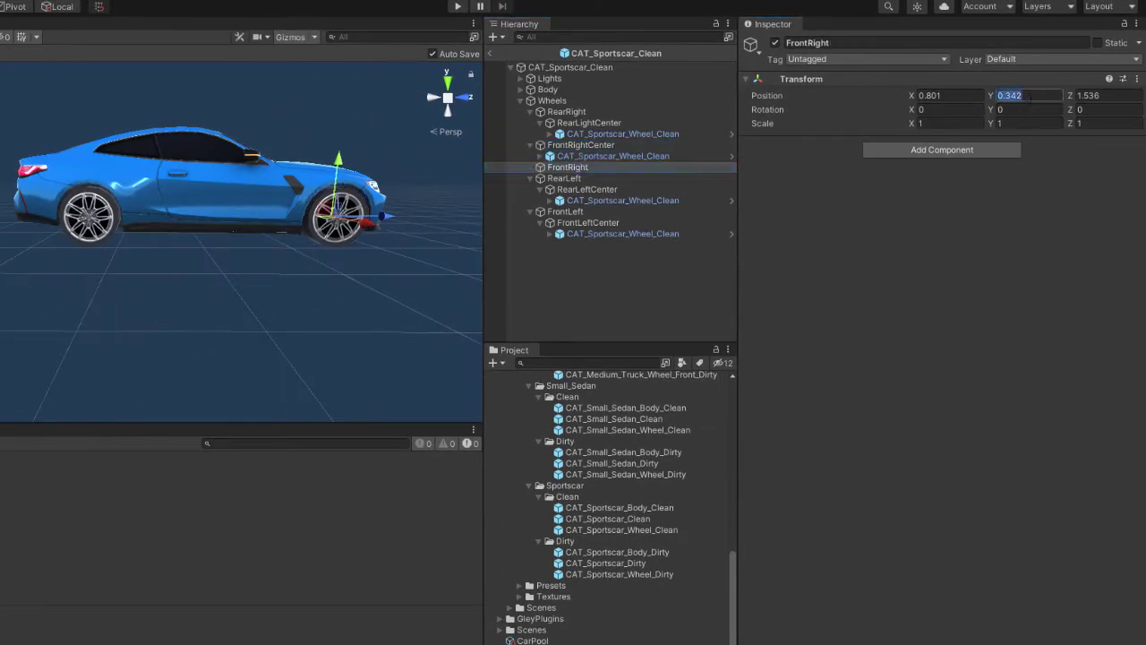
left_click(585, 146)
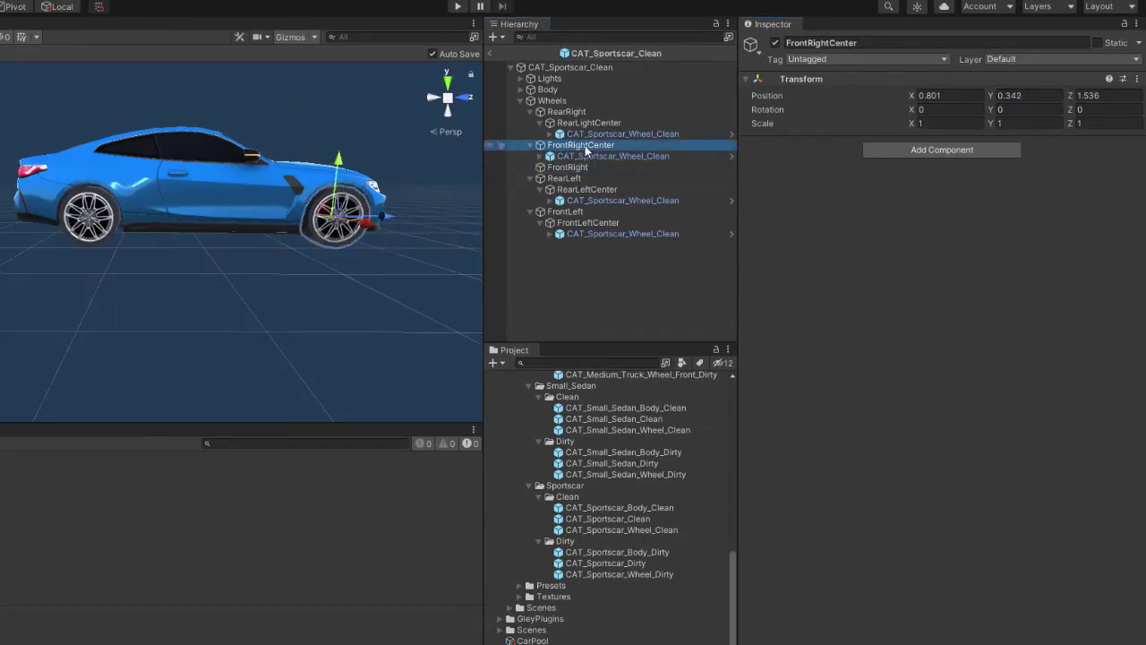
left_click_drag(587, 150, 555, 178)
Nest RearLeftCenter under its RearLeft parent
left_click(564, 191)
left_click(562, 201)
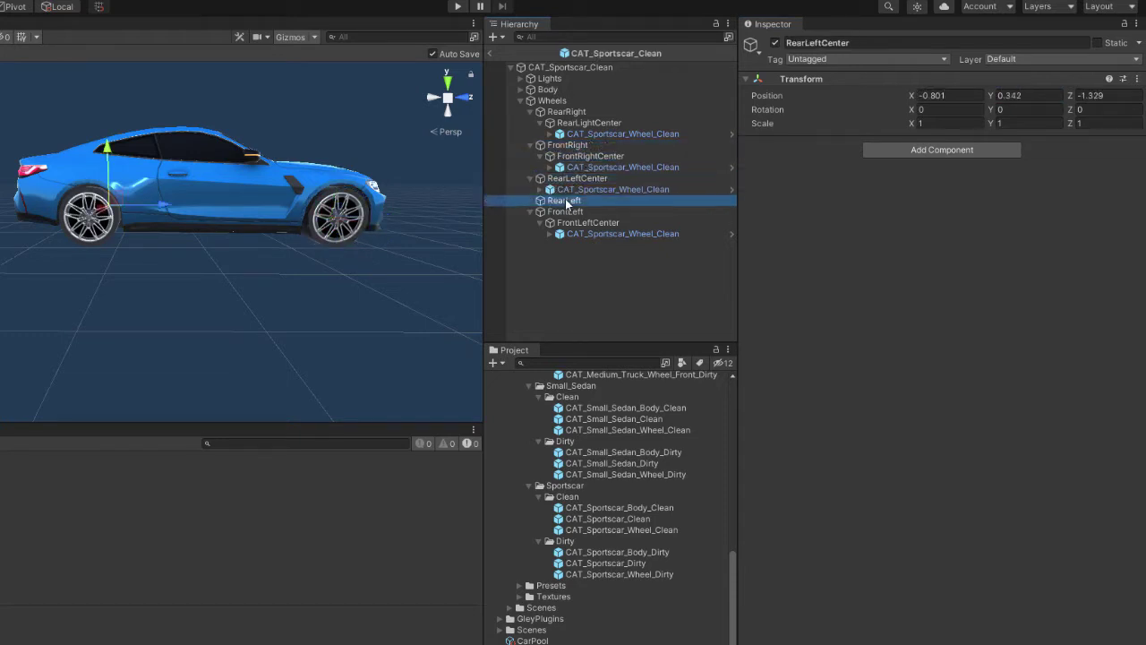
left_click(1037, 95)
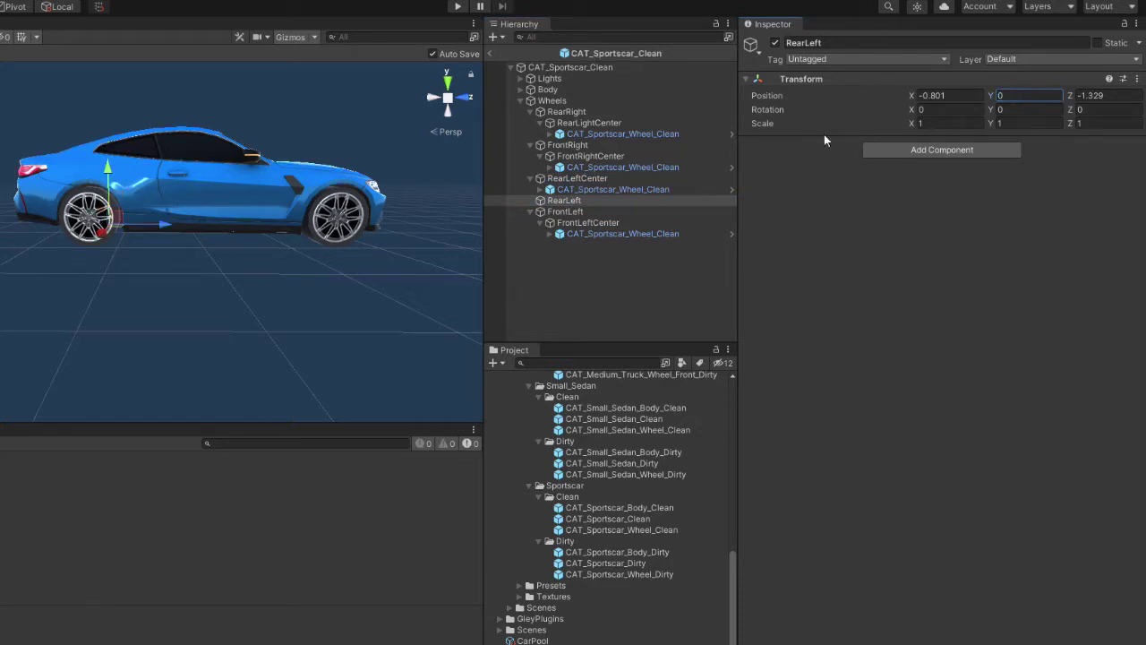
left_click(577, 180)
left_click_drag(578, 180, 568, 208)
Set FrontLeft's Y position to 0 and nest FrontLeftCenter under FrontLeft
left_click(578, 227)
left_click(560, 235)
left_click(1021, 95)
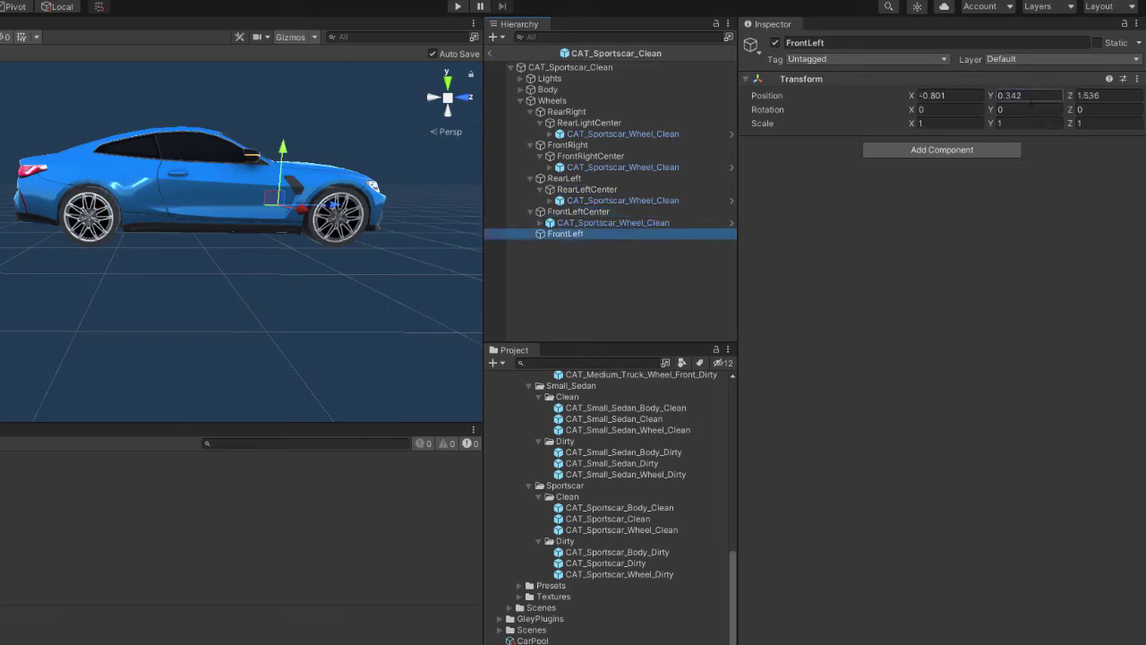
type("0")
left_click_drag(578, 211, 589, 235)
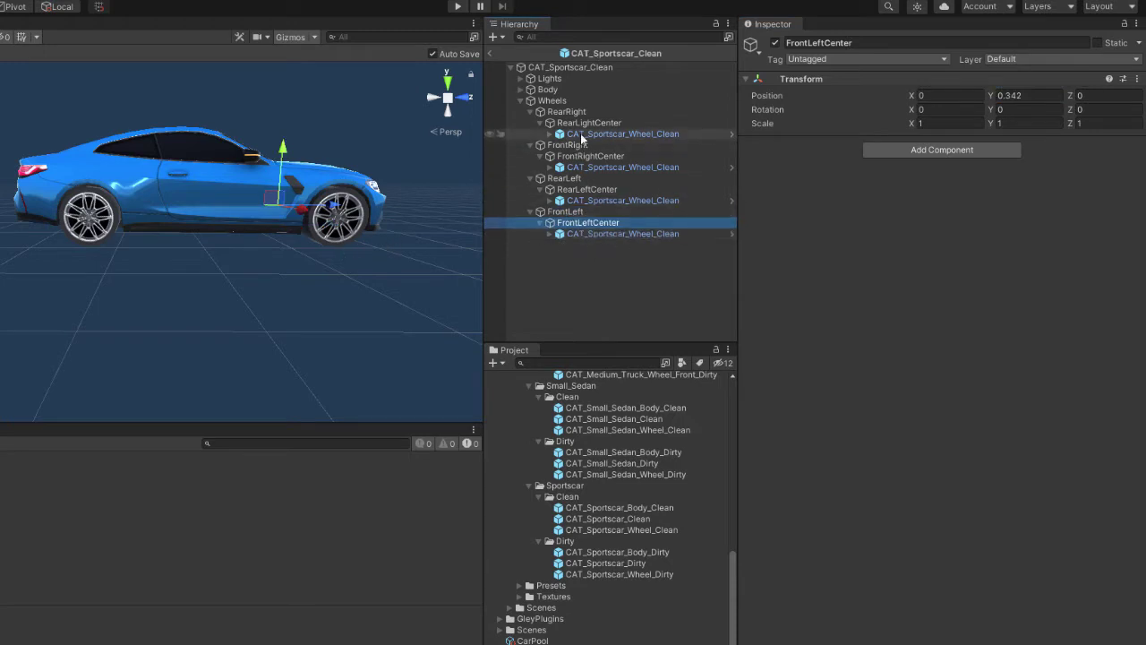
left_click(566, 111)
middle_click_drag(300, 195, 333, 180)
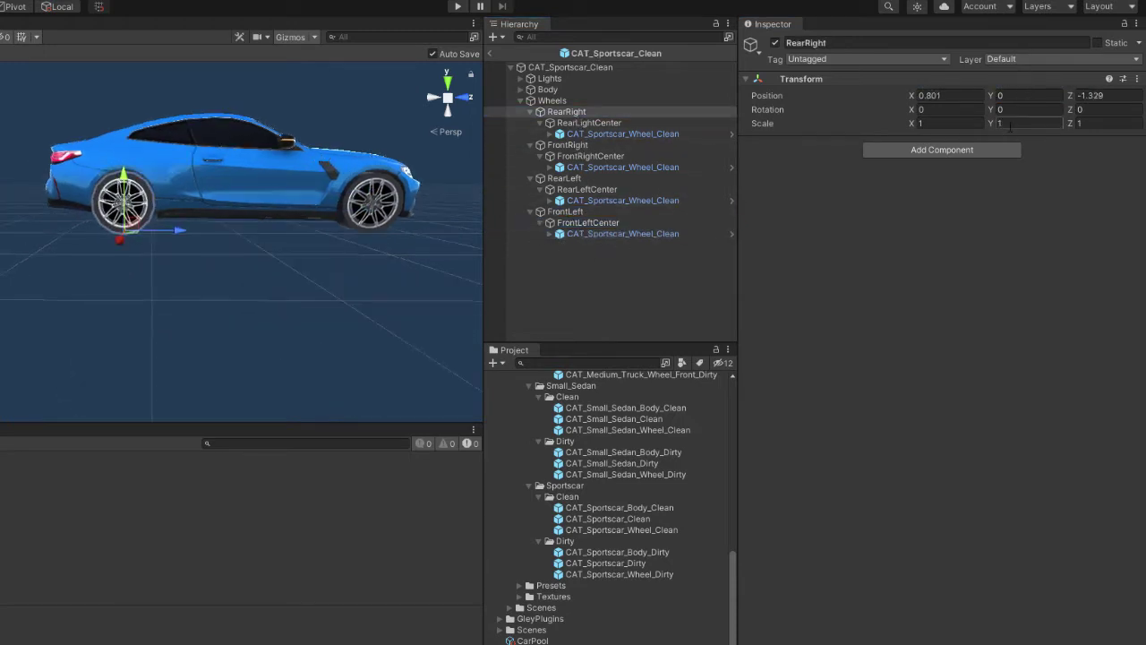
double_click(1008, 125)
type("1.5")
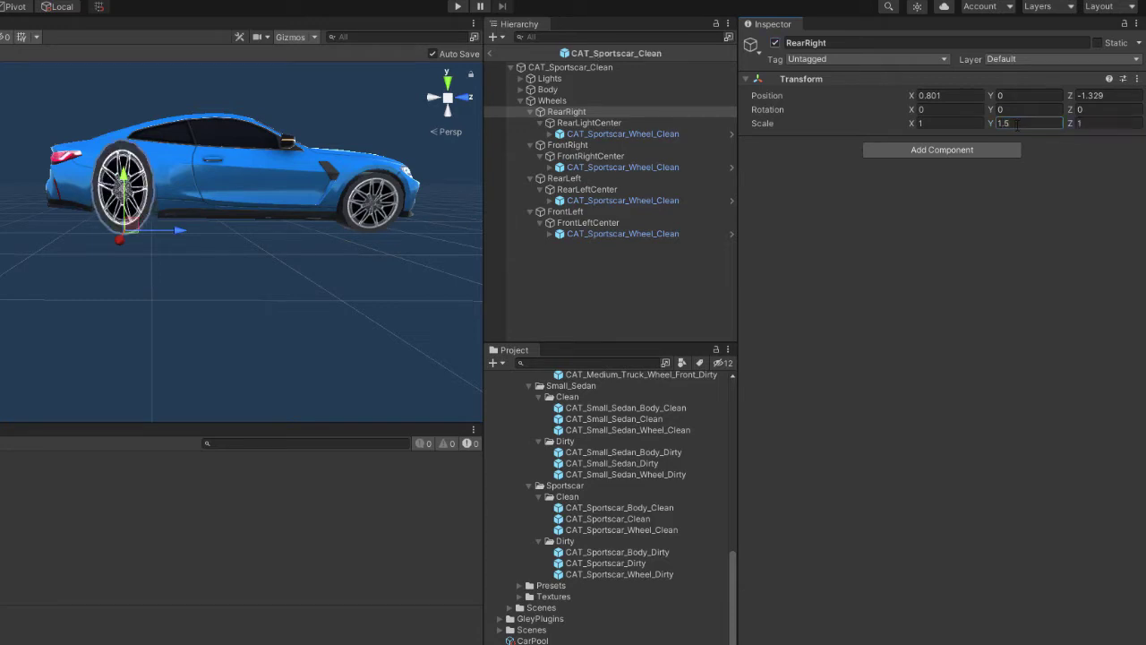
left_click(1102, 124)
type(".5")
key("Return")
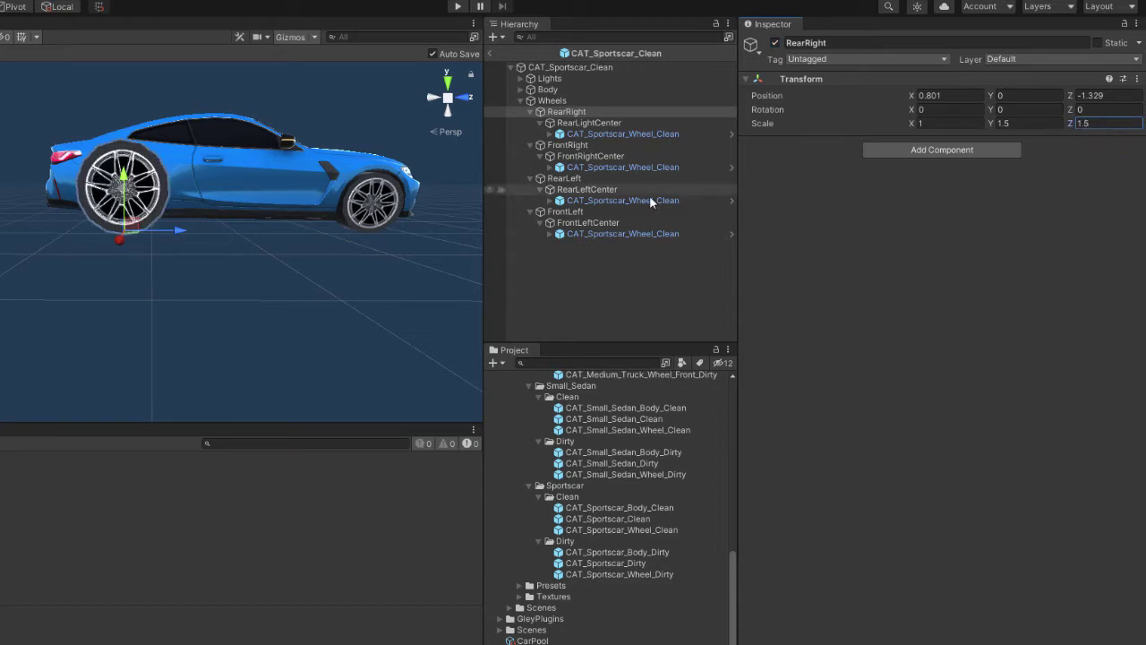
scroll(303, 198, "up", 3)
left_click_drag(304, 198, 125, 156, "alt")
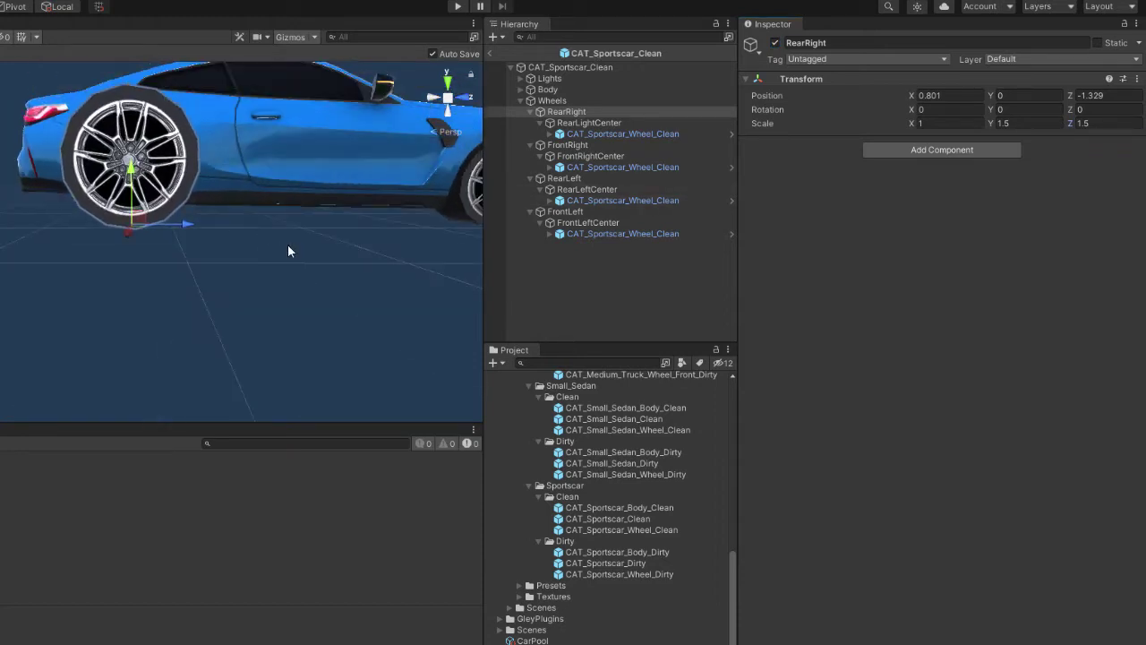
scroll(232, 200, "down", 3)
double_click(1008, 122)
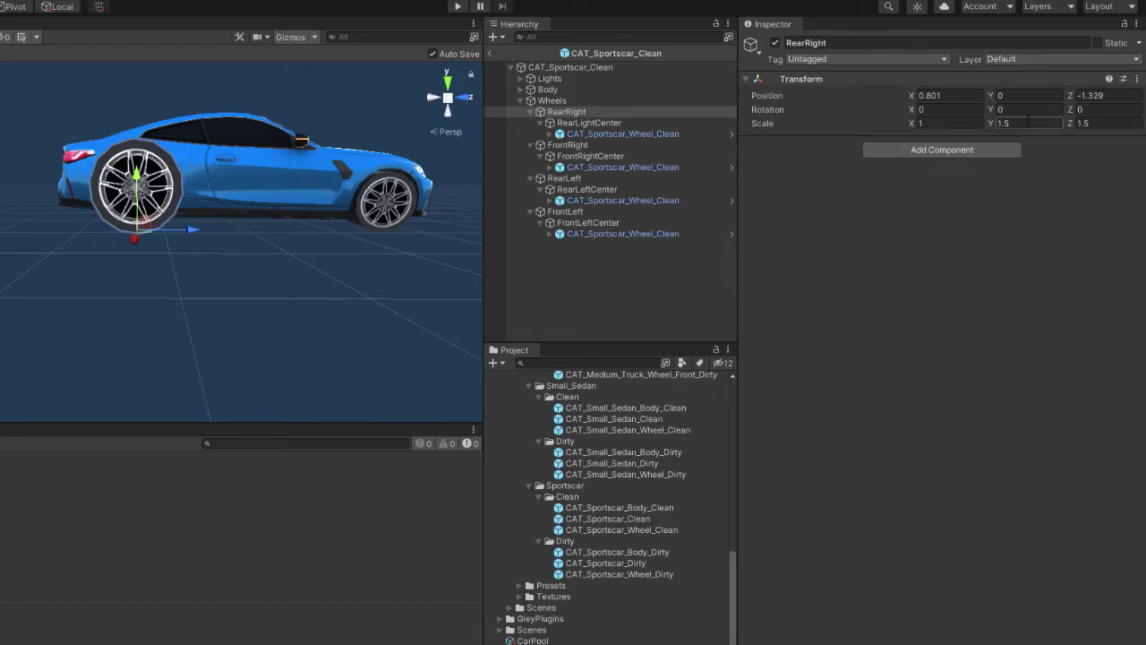
type("1")
key("Tab")
type("1")
left_click(564, 112)
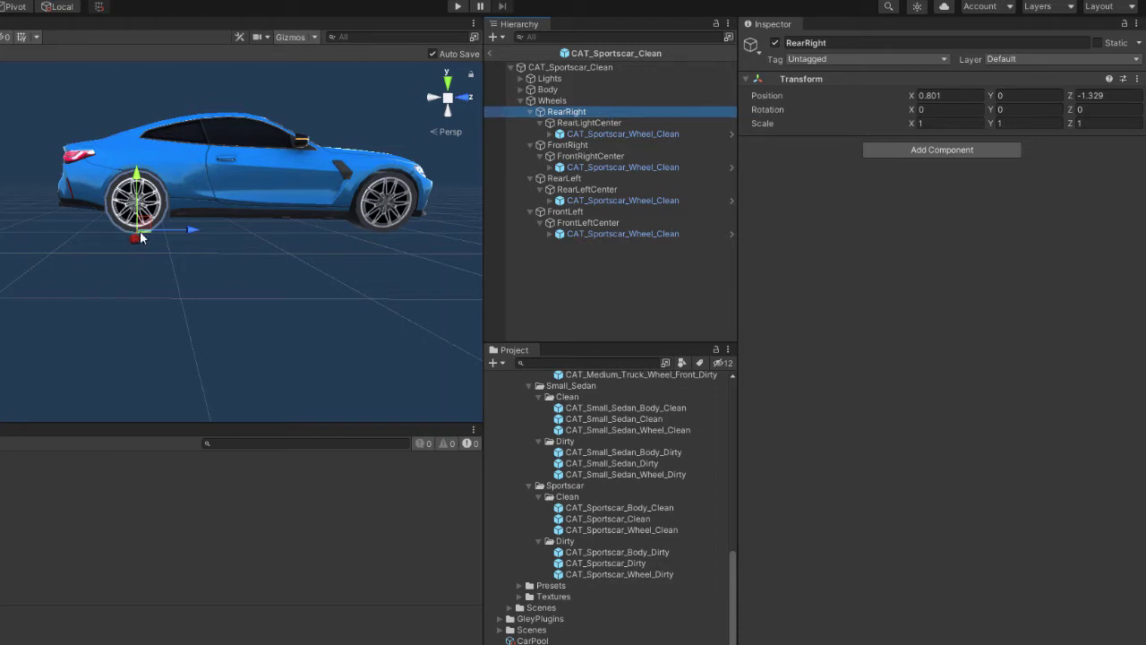
Raise RearLightCenter to a height of 0.406, undoing a stray slide of the RearRight wheel
left_click(584, 124)
left_click(949, 96)
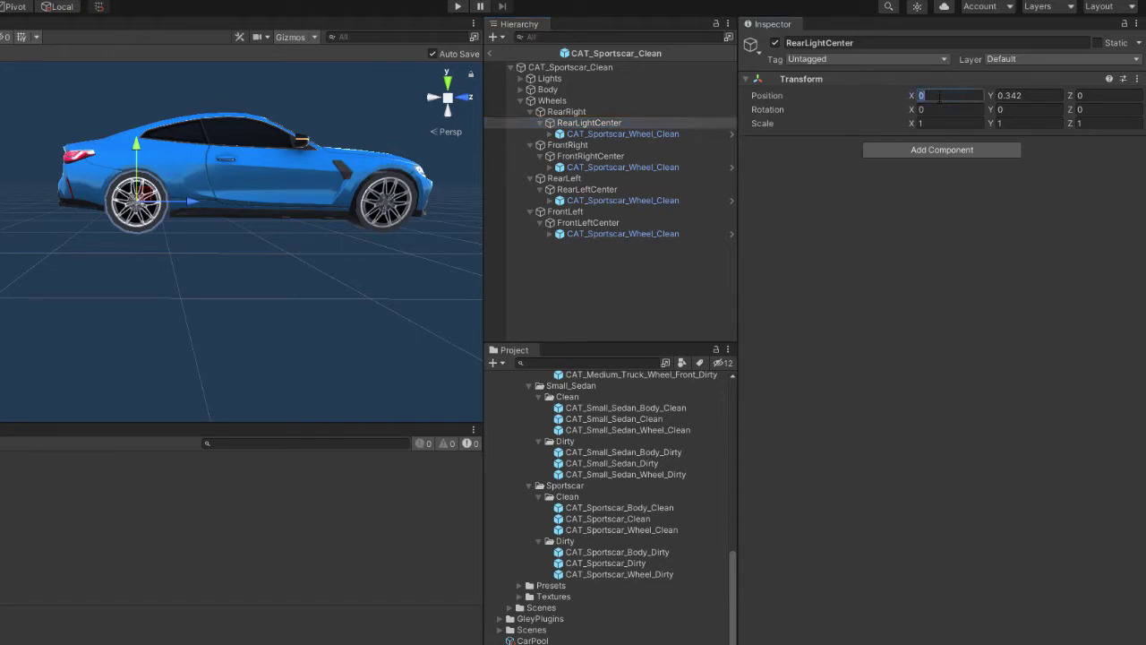
key("Tab")
key("Tab")
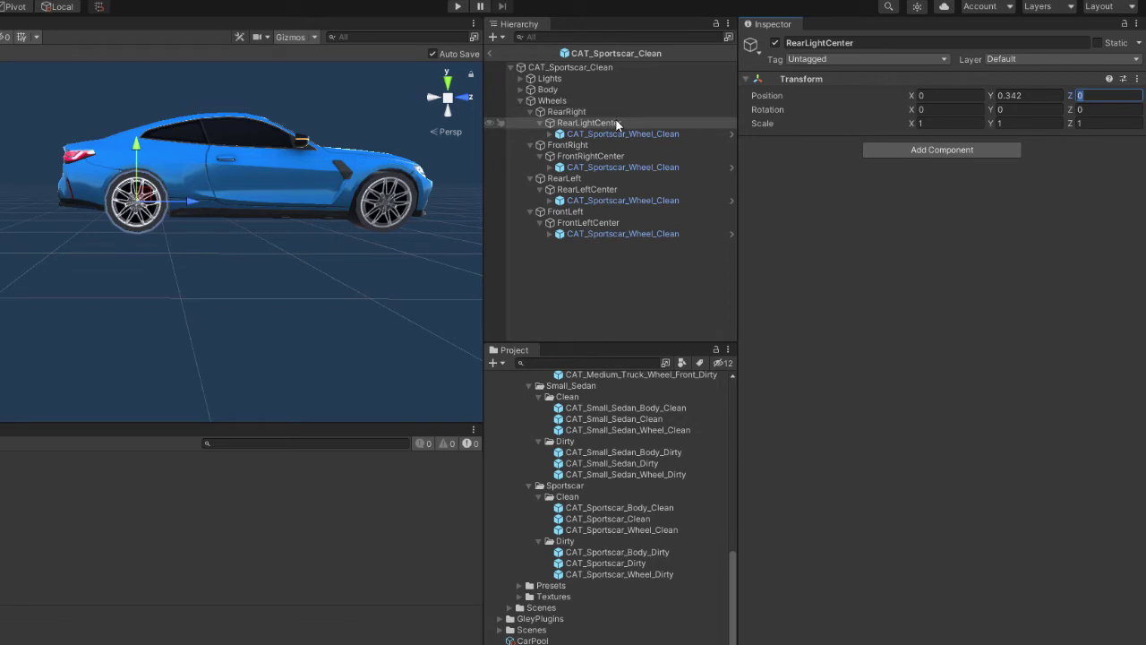
left_click(567, 111)
mouse_move(188, 231)
left_mouse_down()
mouse_move(248, 233)
mouse_move(169, 233)
mouse_move(218, 232)
mouse_move(202, 234)
left_mouse_up()
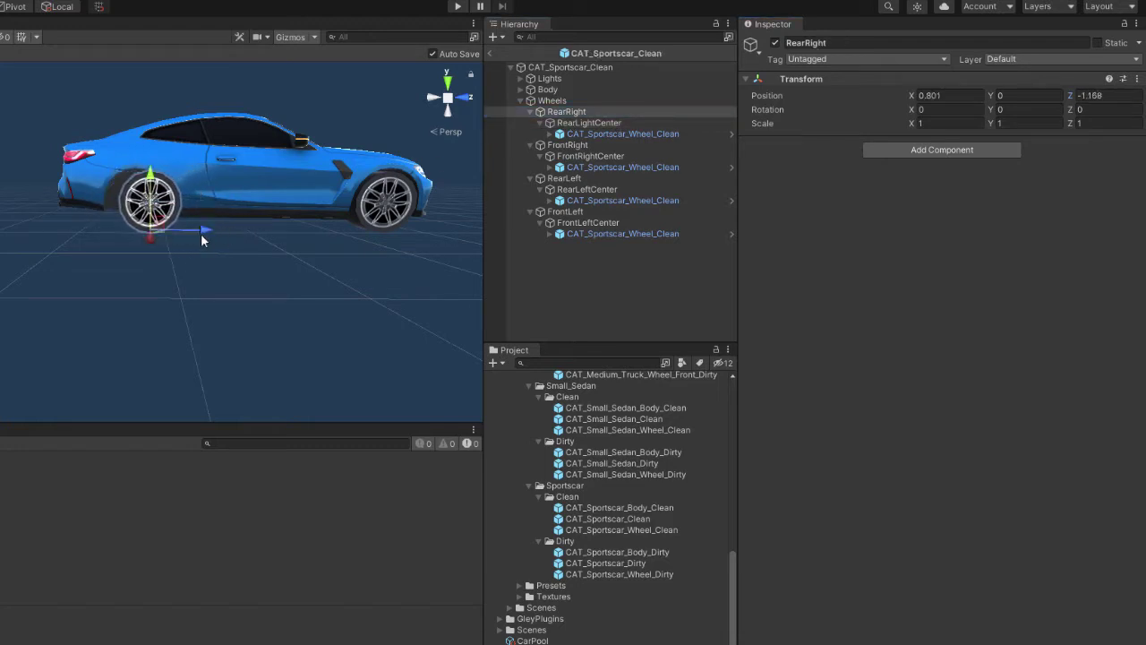
key("ctrl+z")
left_click(588, 123)
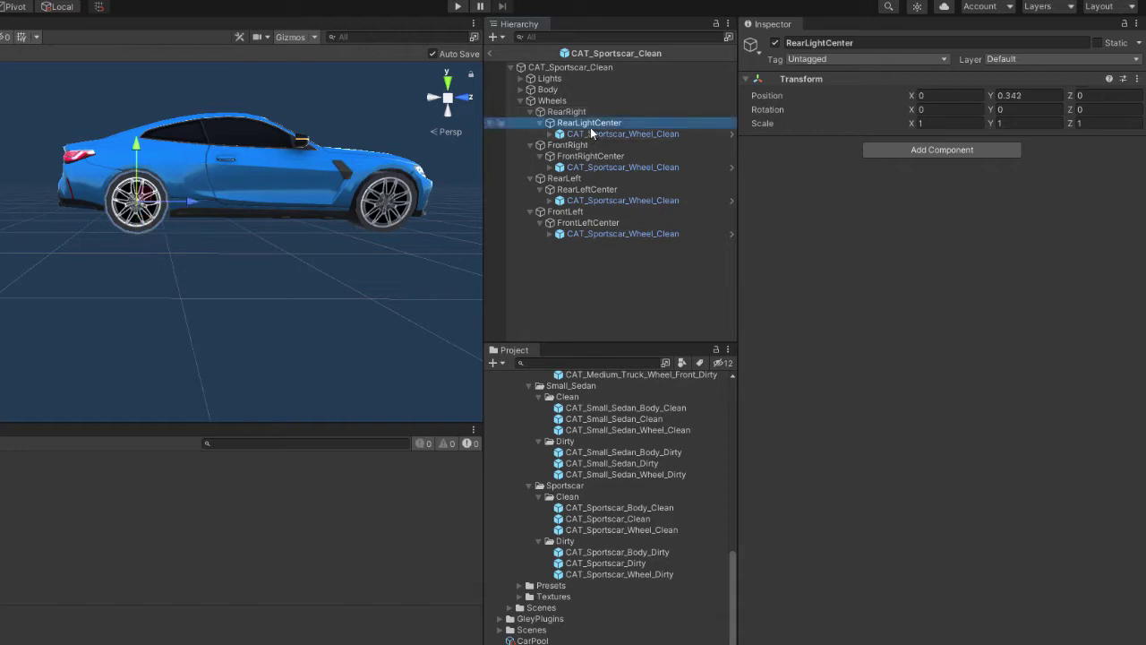
left_click_drag(137, 146, 138, 143)
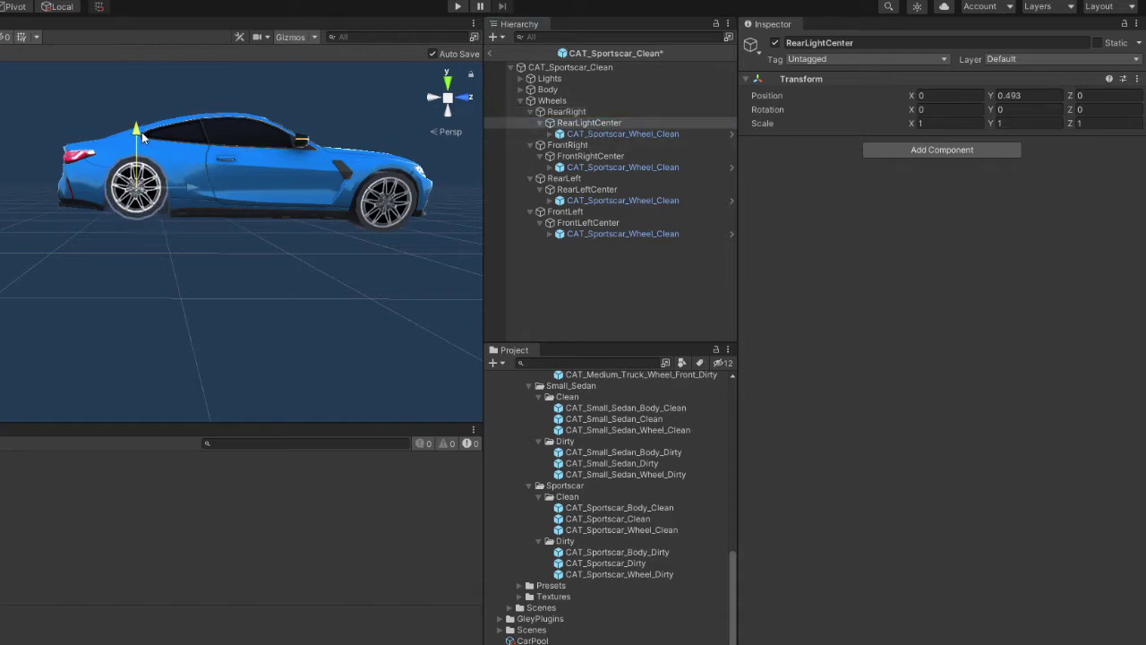
key("ctrl+z")
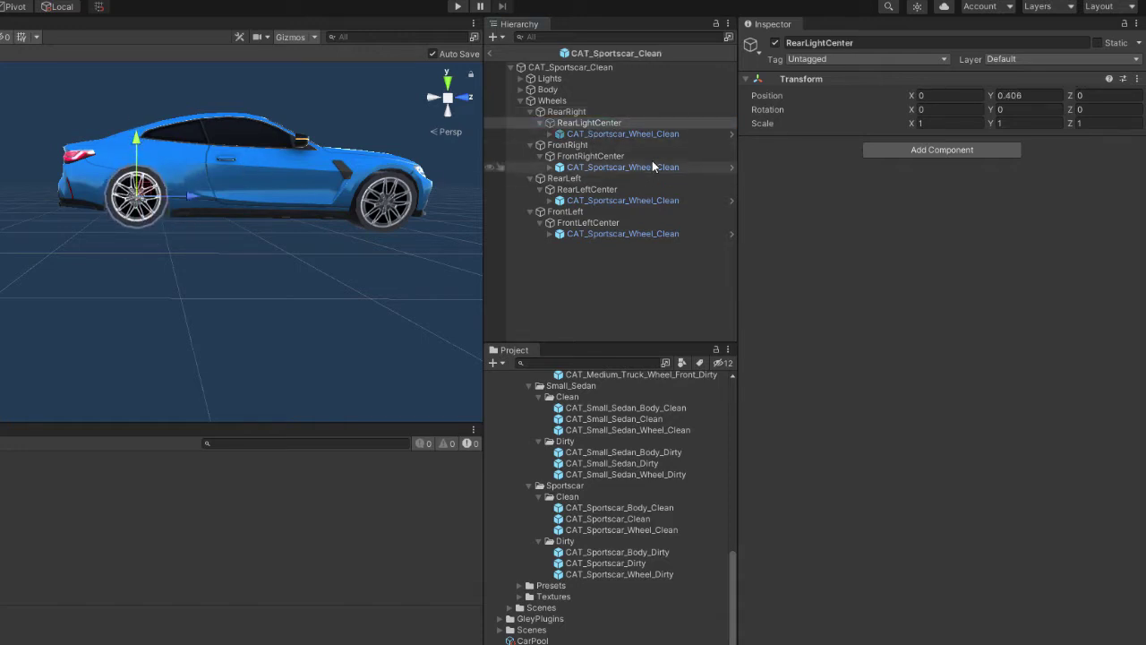
Tilt RearLightCenter to -2.91 on X, then try wheel Y rotation 180 and revert to 0
left_click(574, 124)
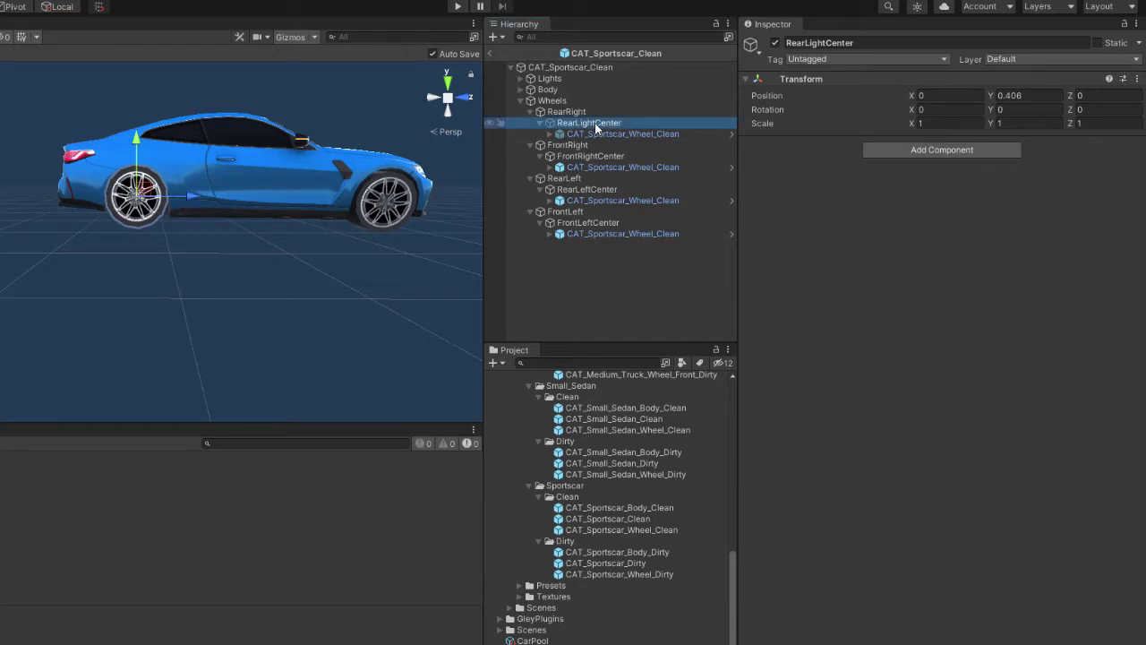
left_click_drag(914, 113, 992, 111)
left_click(992, 111)
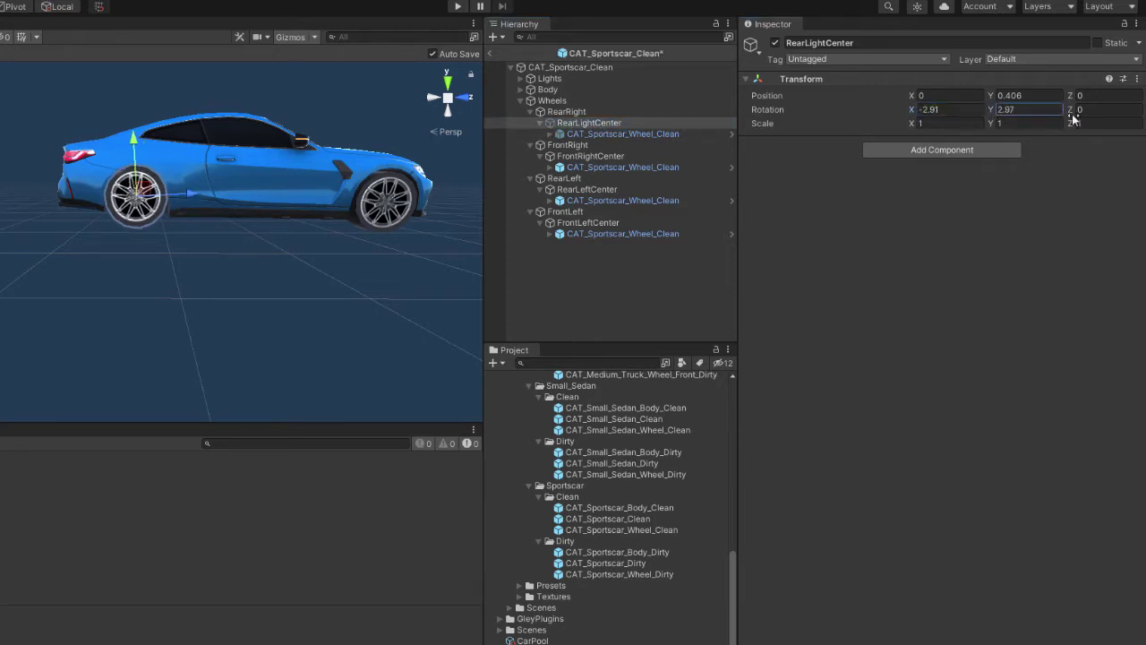
left_click(596, 134)
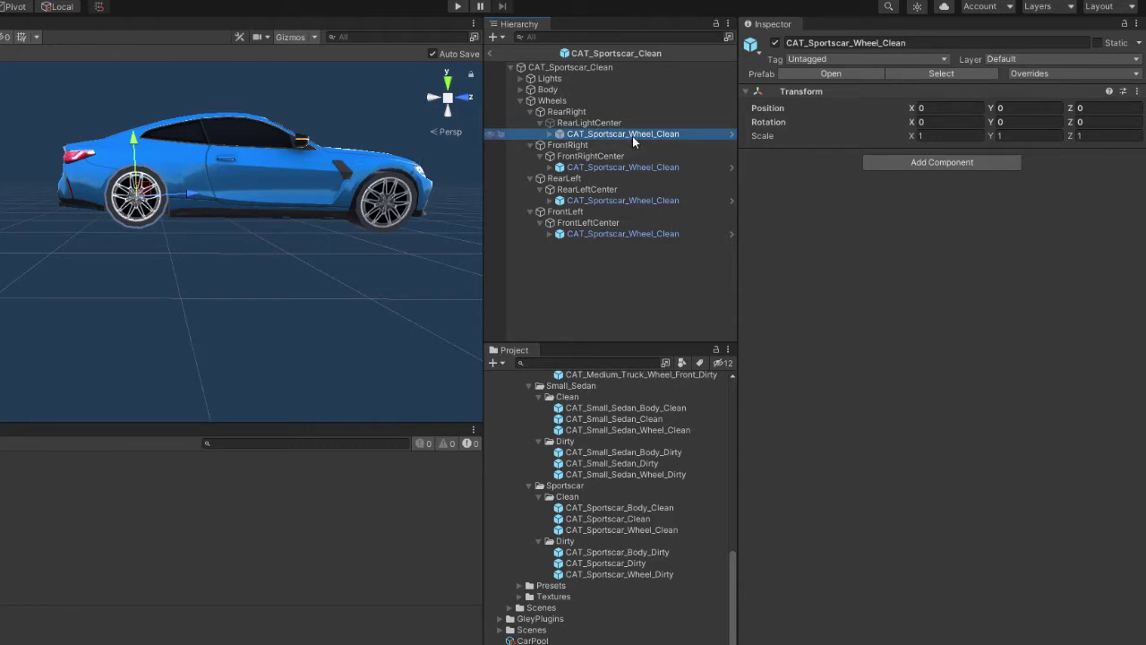
left_click_drag(217, 161, 322, 146, "alt")
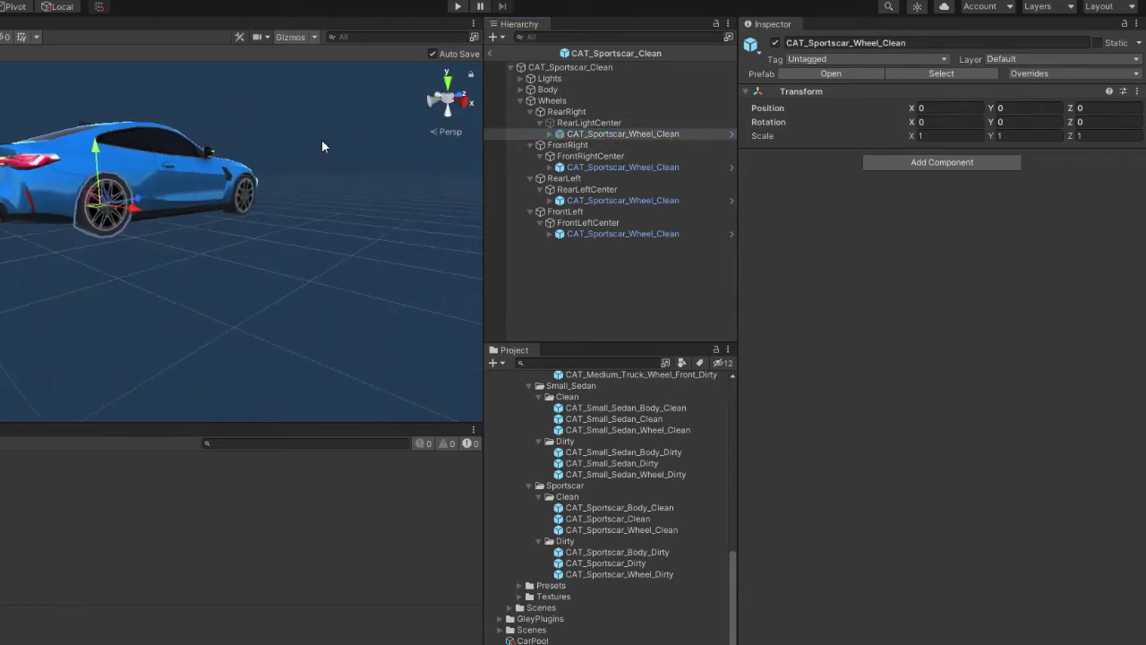
type("180")
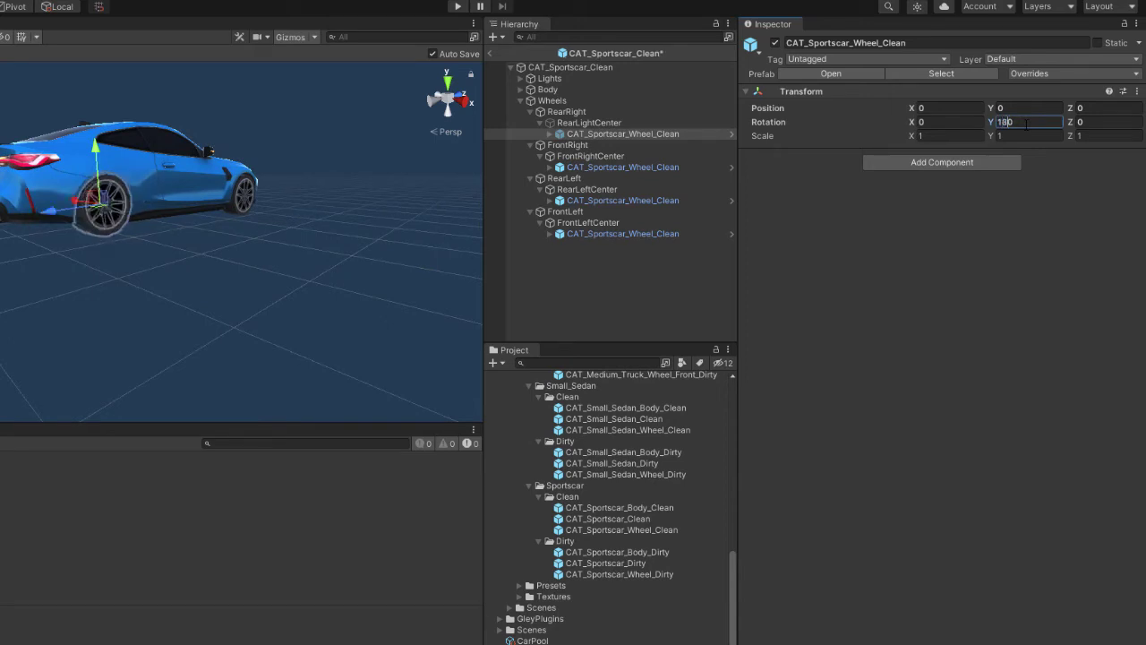
key("BackSpace")
key("BackSpace")
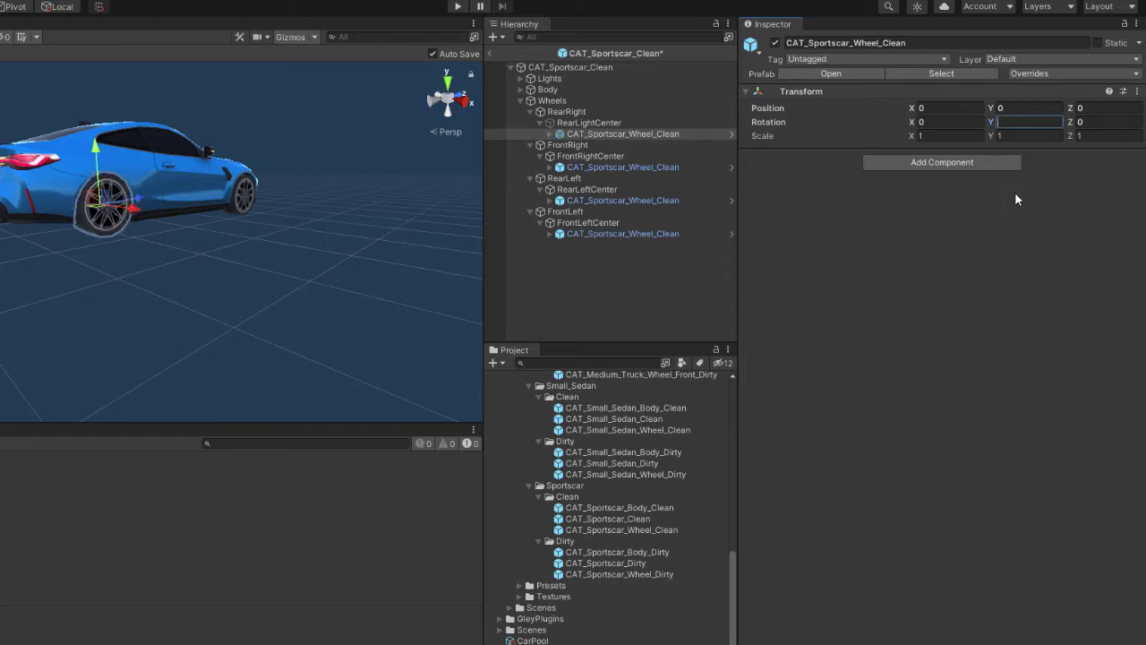
left_click(1017, 257)
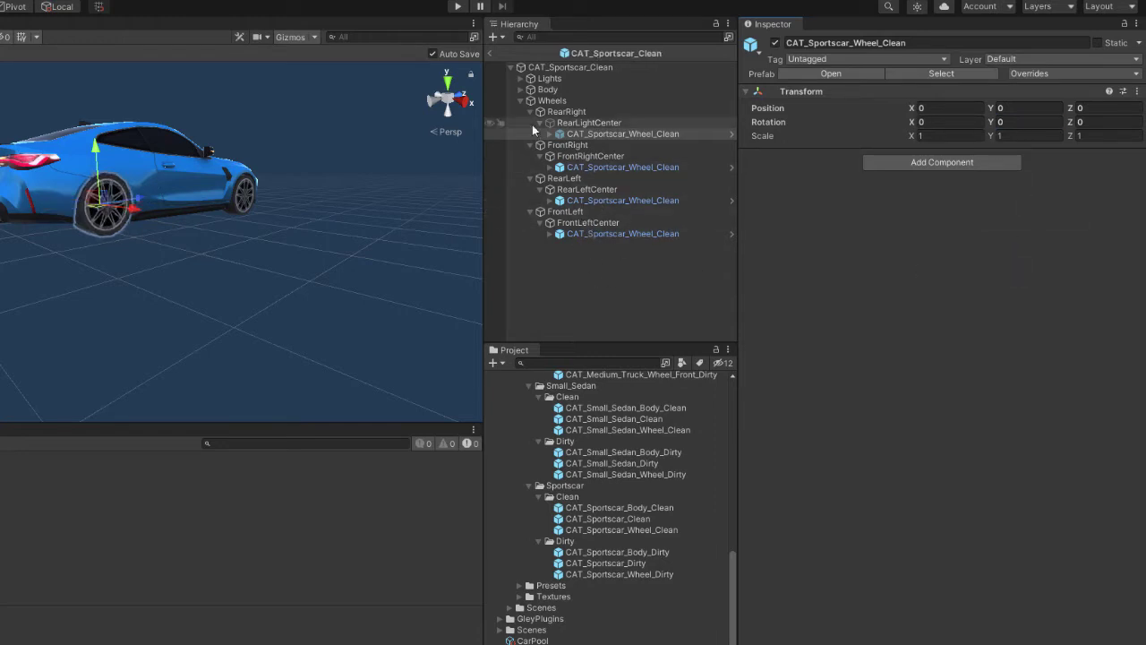
Inspect the sportscar Body model and expand the Lights group
left_click(520, 100)
left_click(520, 90)
left_click(598, 100)
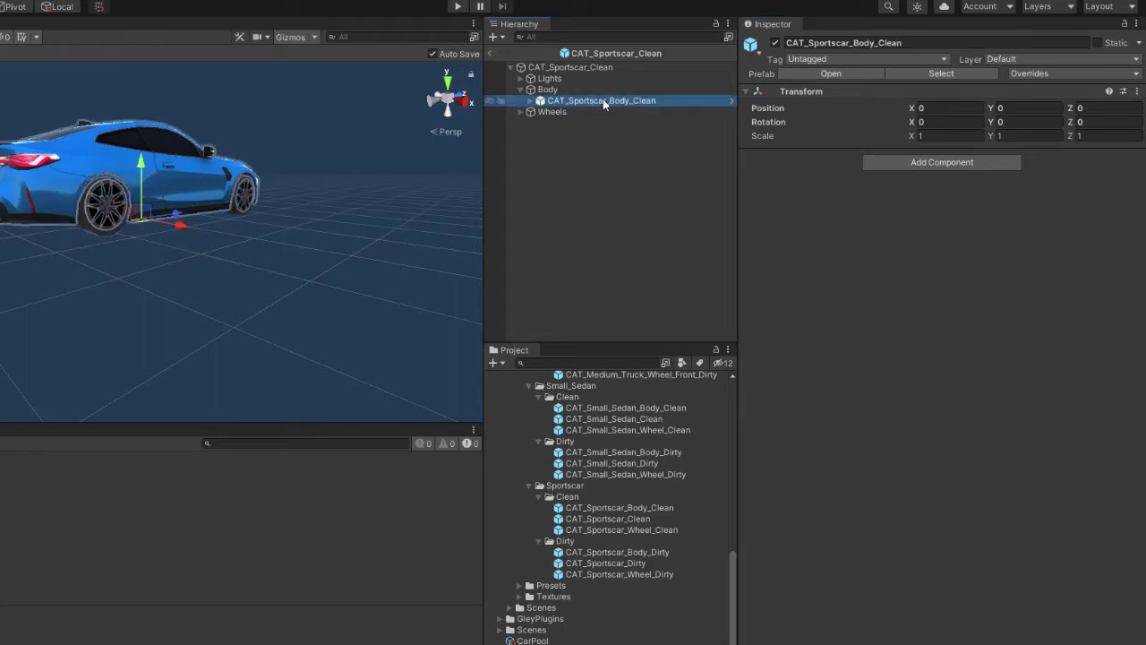
left_click(521, 90)
left_click(520, 79)
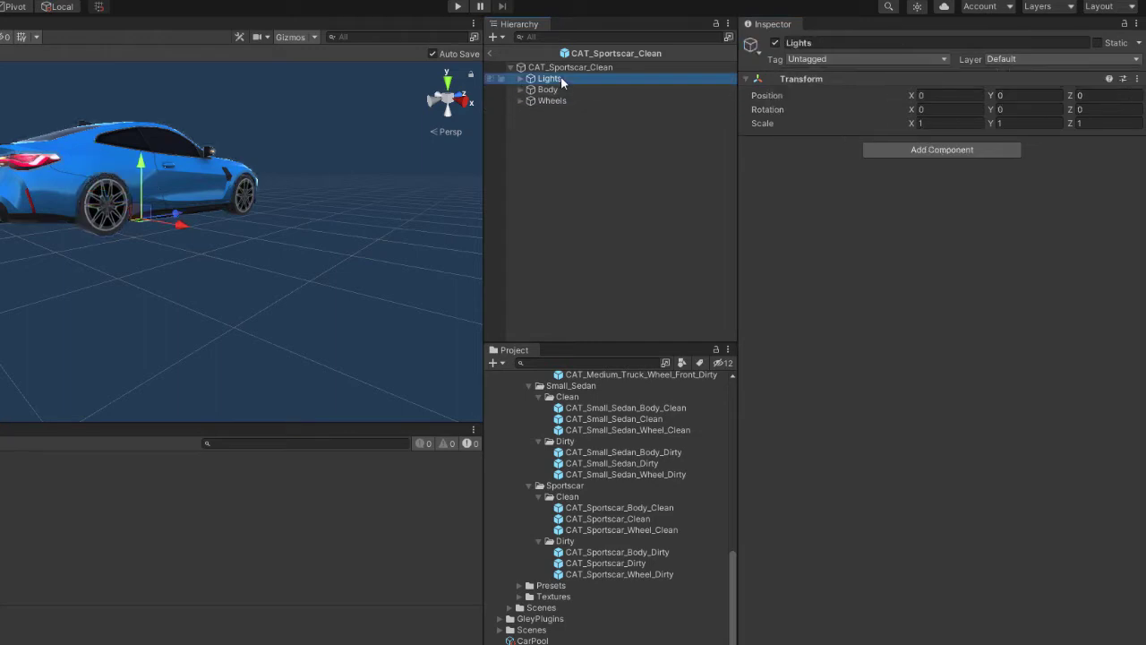
left_click(520, 79)
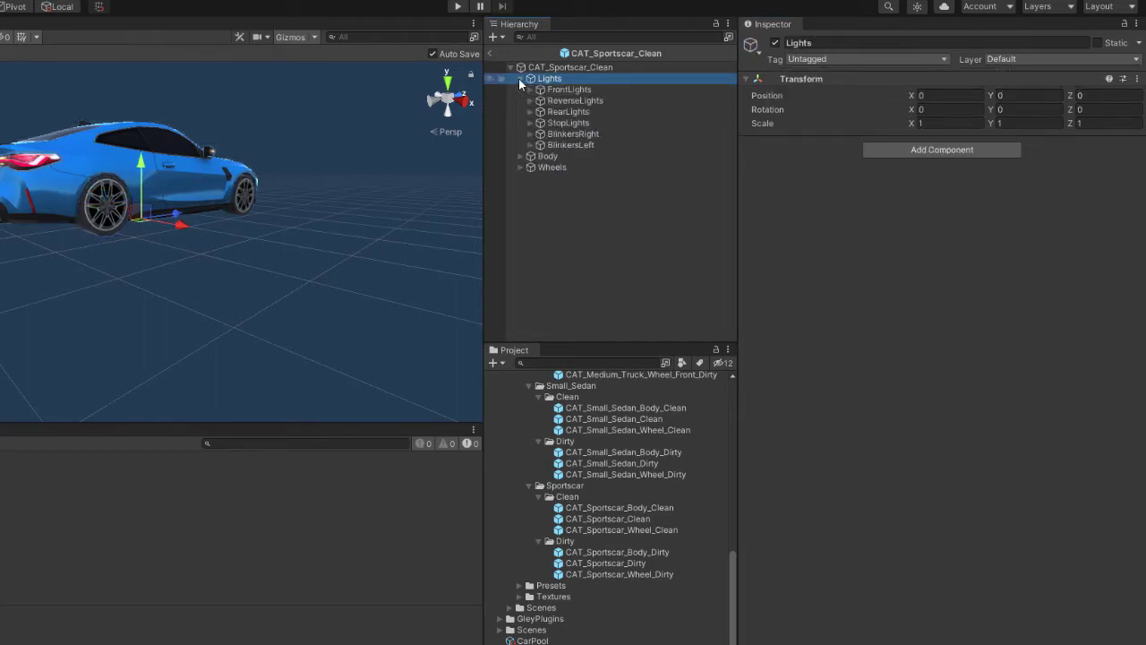
Toggle the FrontLights and RearLights groups to check which lights each one controls
left_click(600, 90)
left_click(589, 101)
left_click(591, 90)
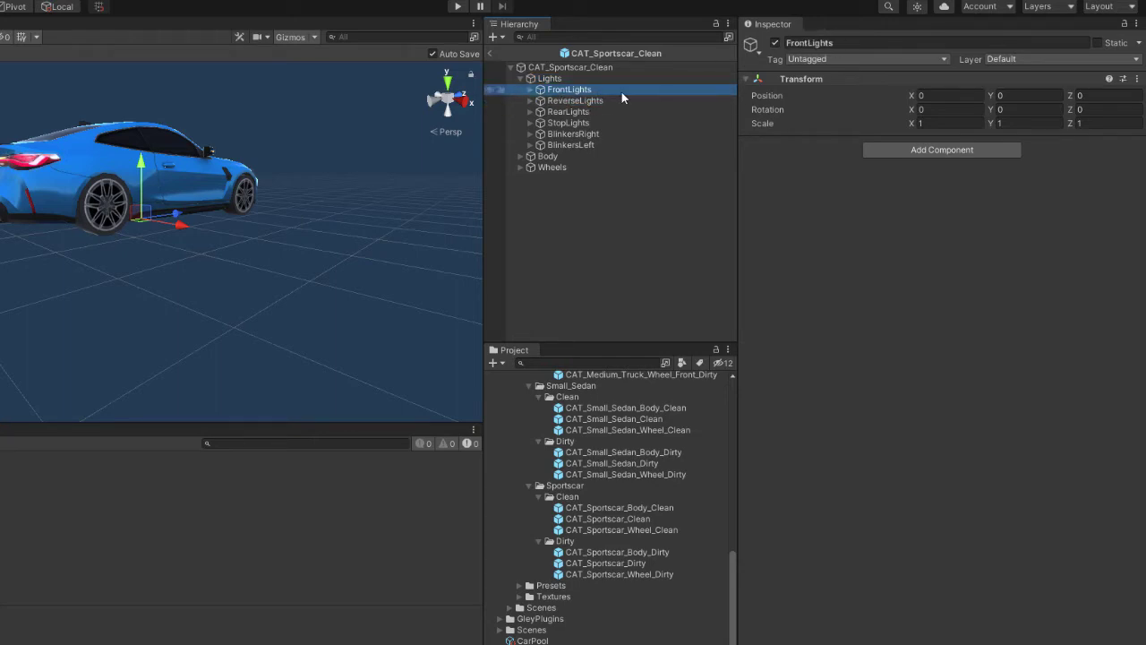
left_click(774, 43)
left_click(598, 101)
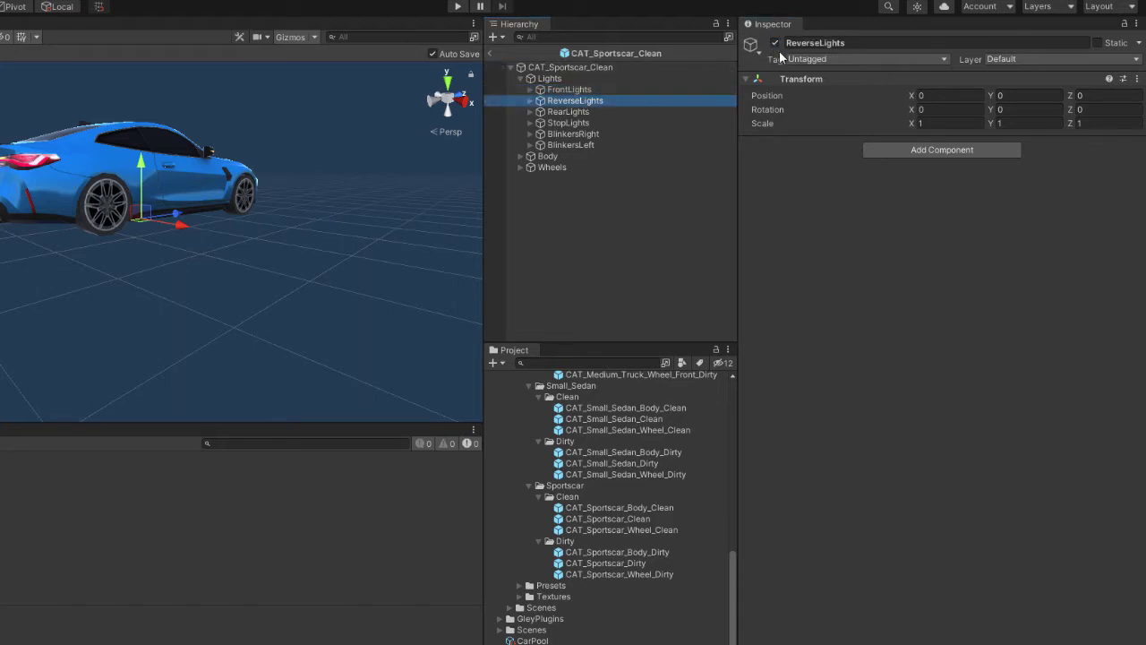
left_click(605, 112)
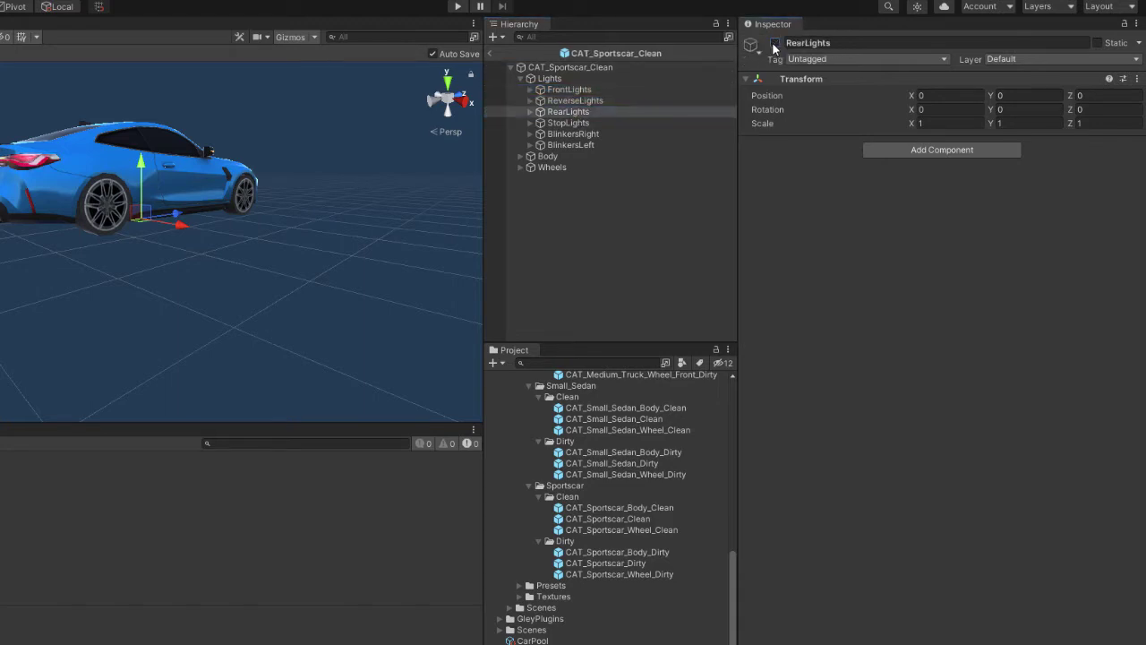
left_click(777, 44)
left_click(776, 45)
left_click(776, 44)
left_click(776, 45)
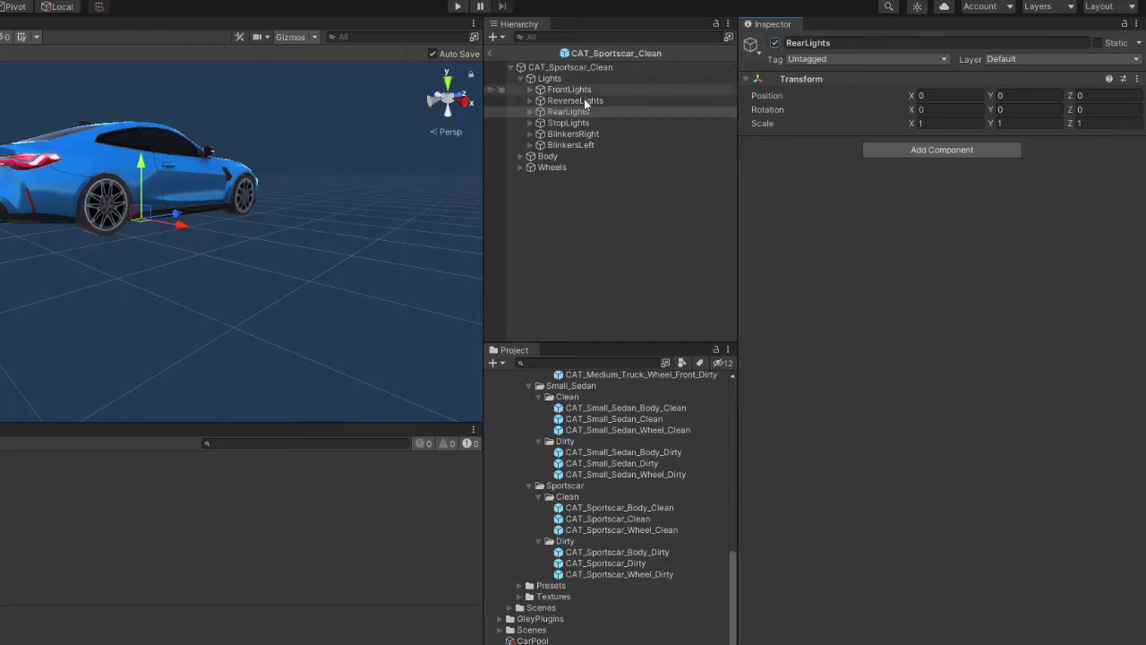
left_click(529, 112)
left_click(530, 112)
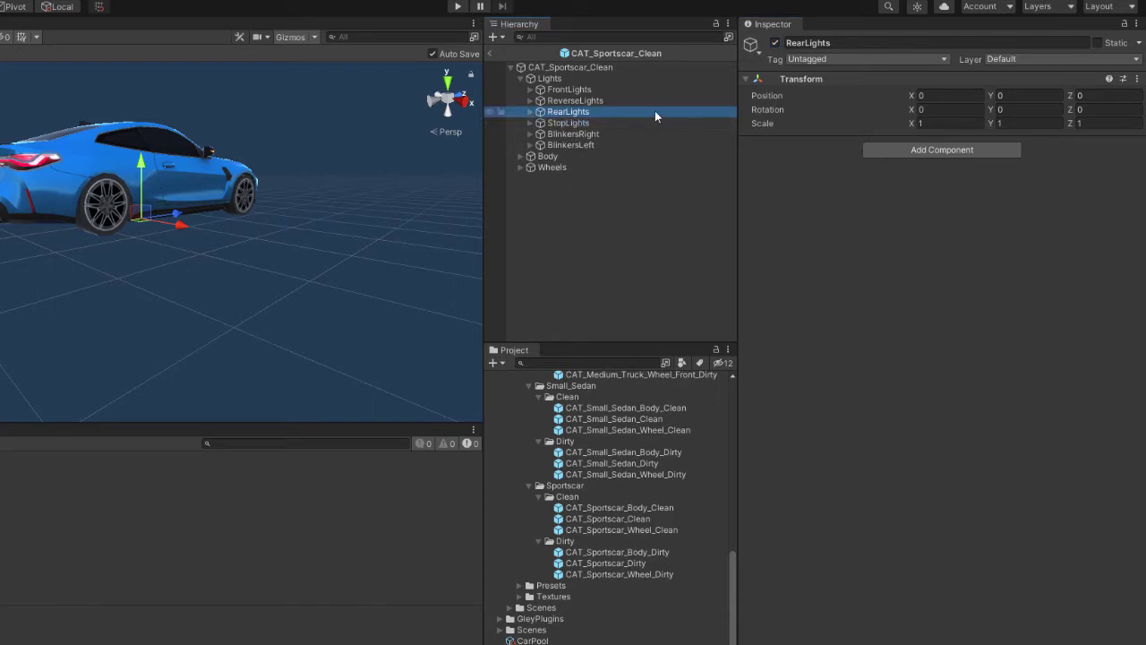
left_click(573, 145)
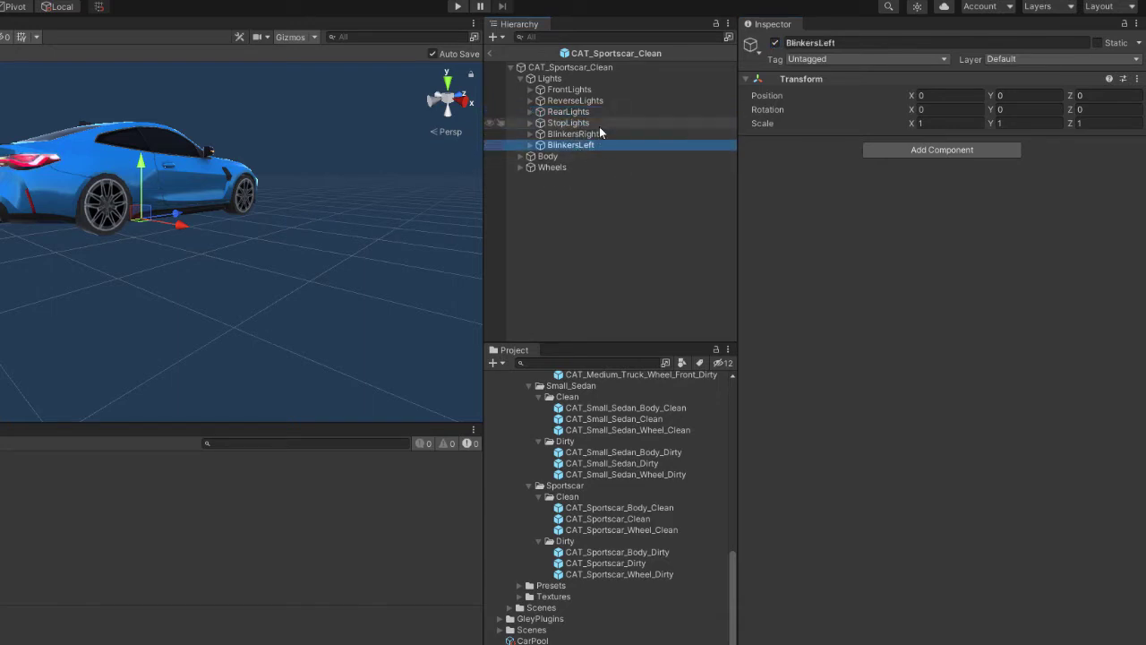
left_click(609, 68)
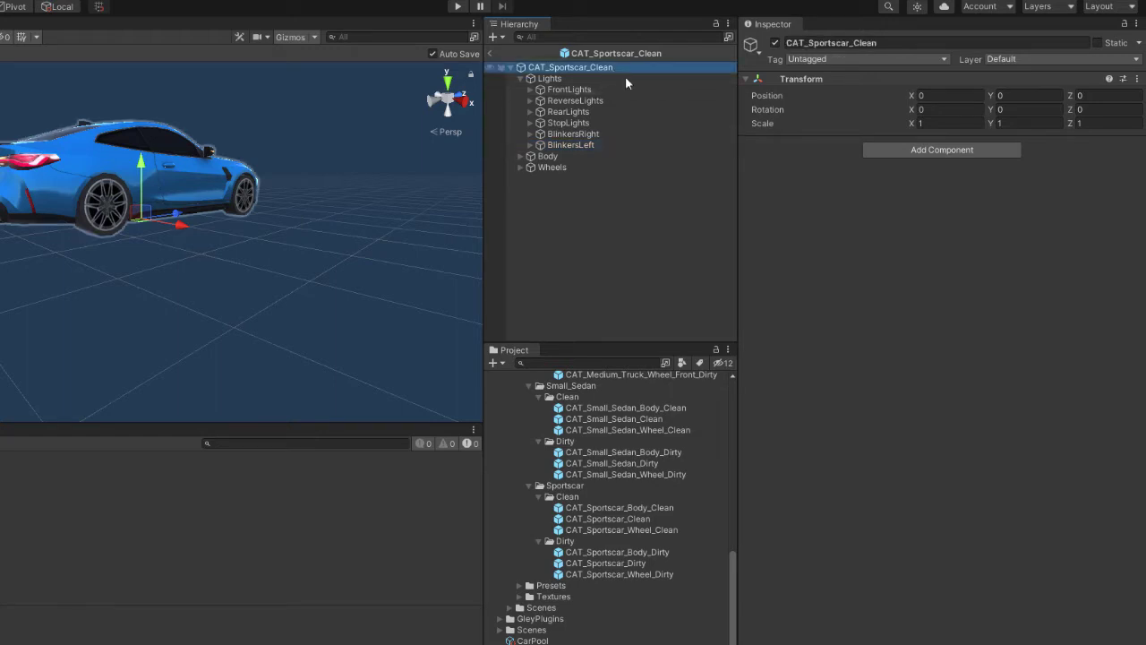
Add a Vehicle Component, set Rigidbody mass to 1500 and run Configure Car
left_click(935, 150)
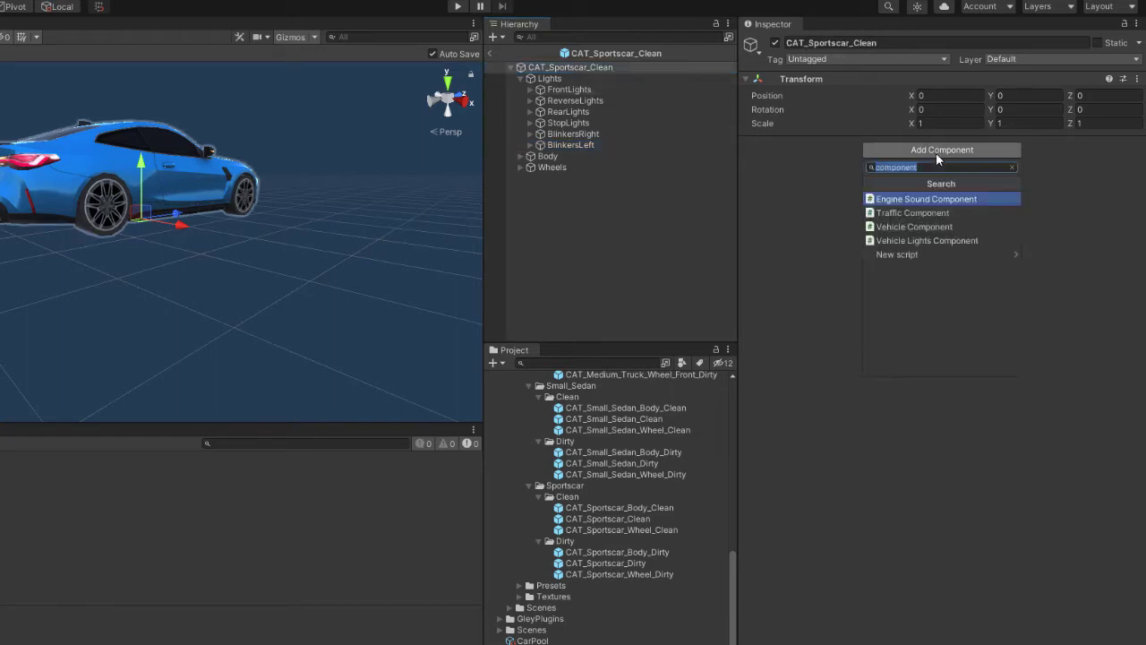
left_click(914, 228)
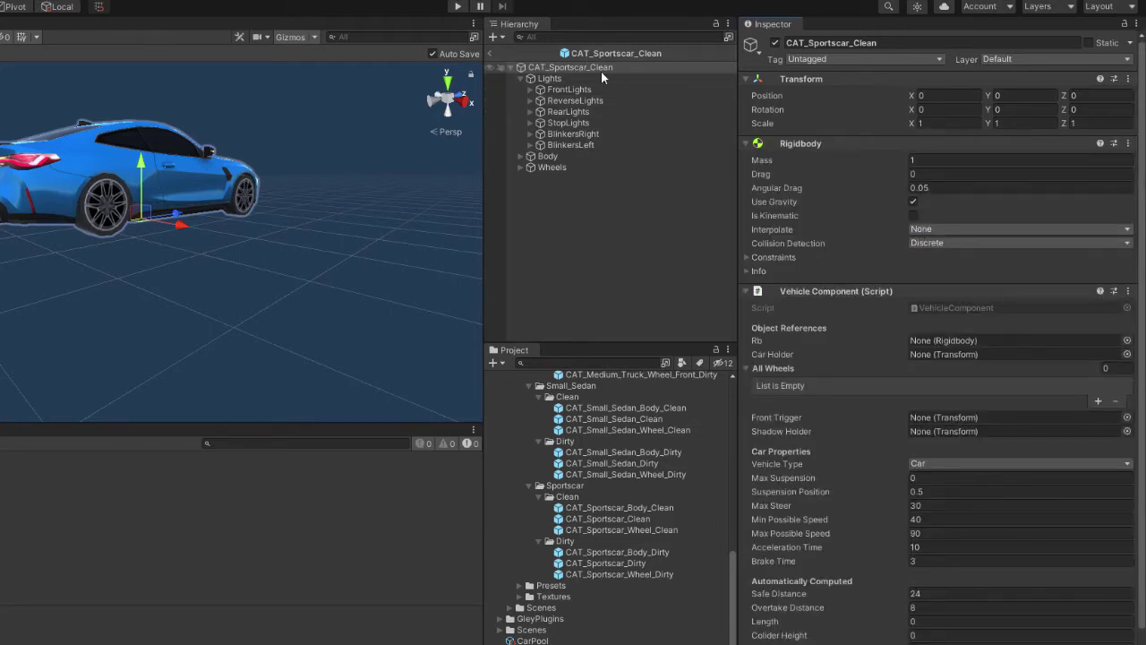
left_click(932, 160)
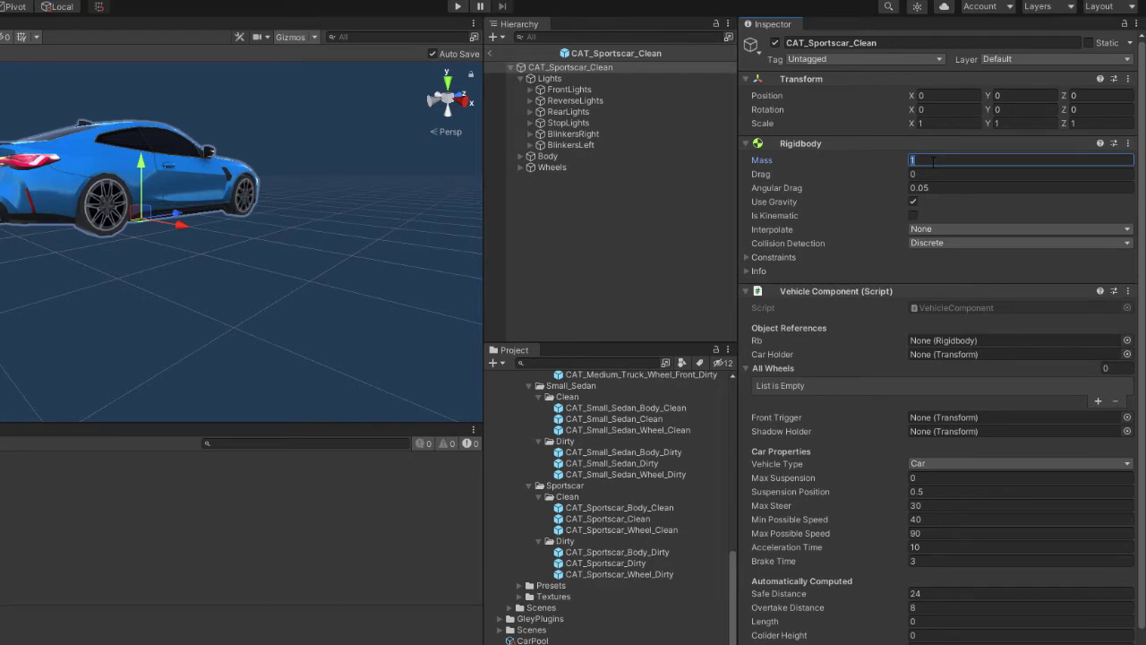
type("1500")
scroll(792, 217, "down", 1)
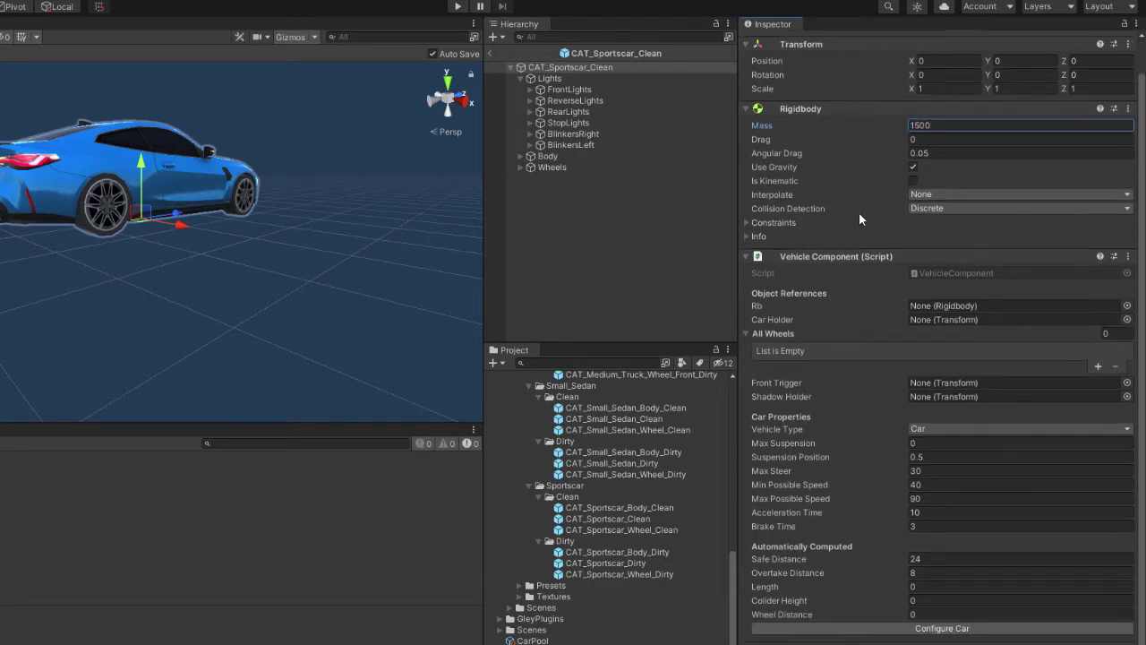
left_click(961, 630)
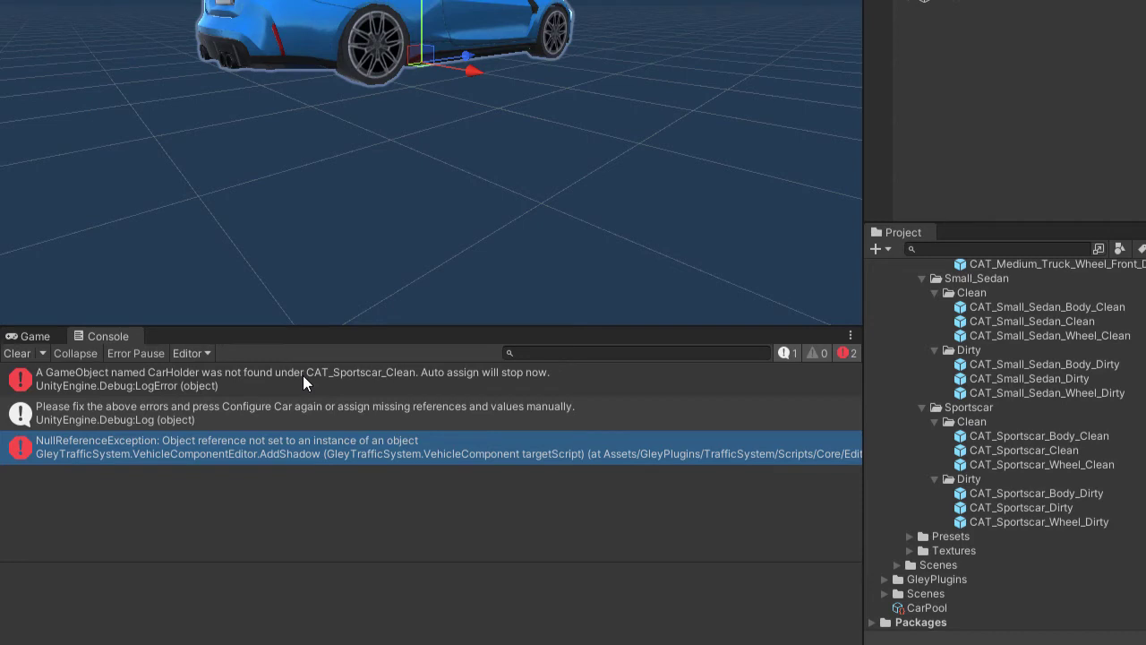
Read the CarHolder-not-found error, then create an empty child named CarHolder under the sportscar
left_click(189, 385)
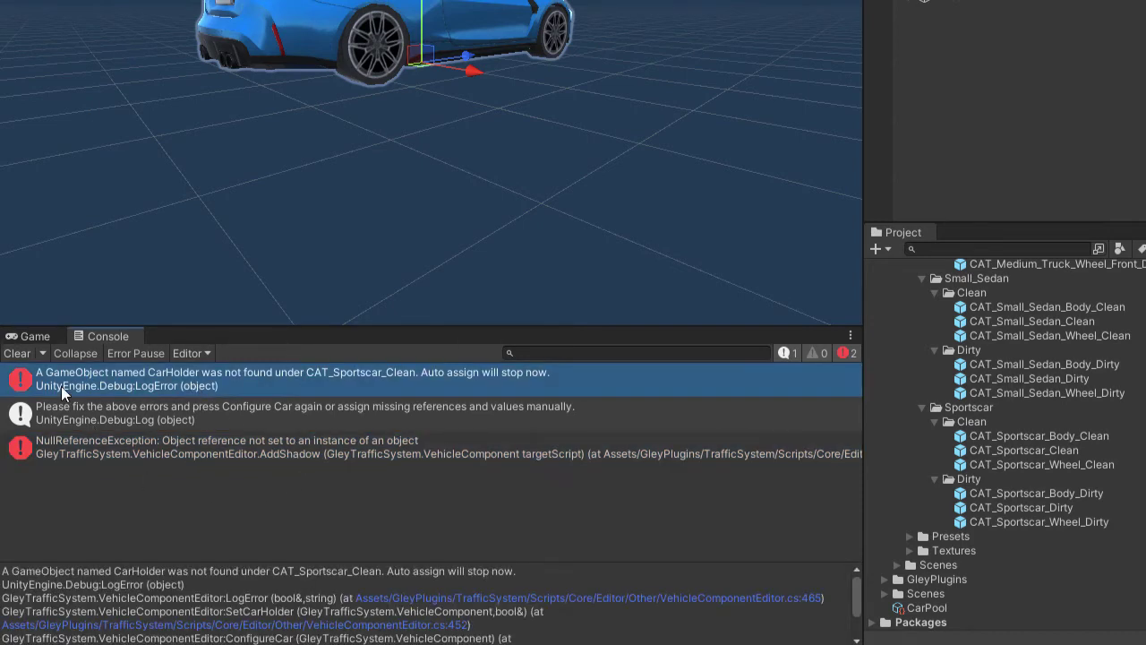
left_click_drag(244, 326, 233, 231)
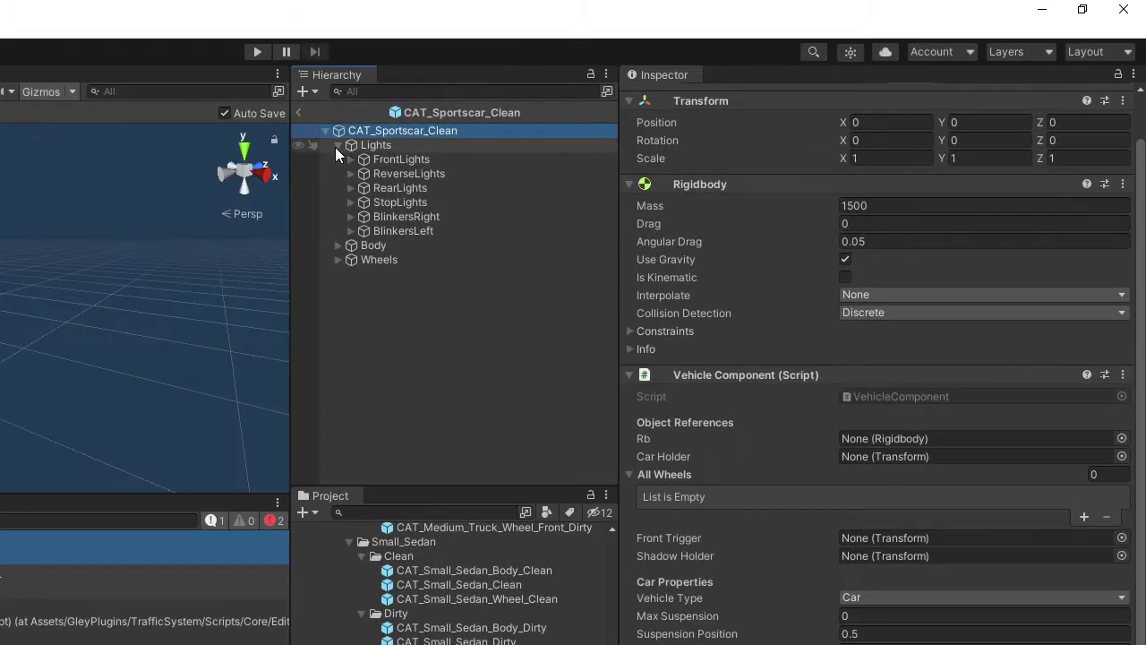
left_click(337, 146)
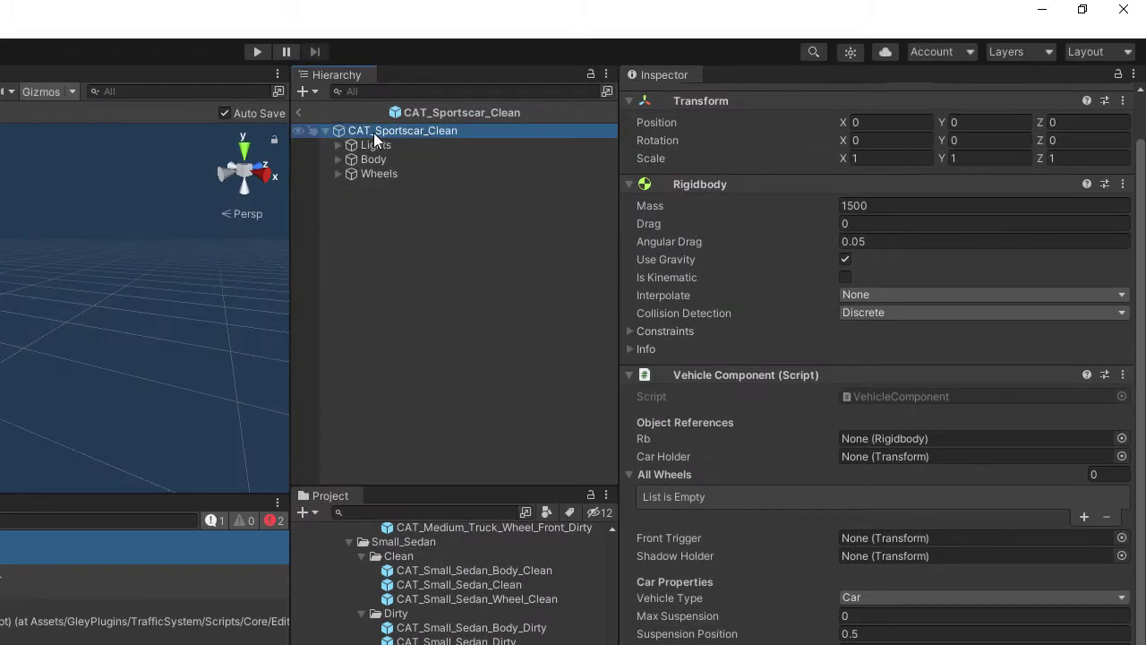
right_click(428, 134)
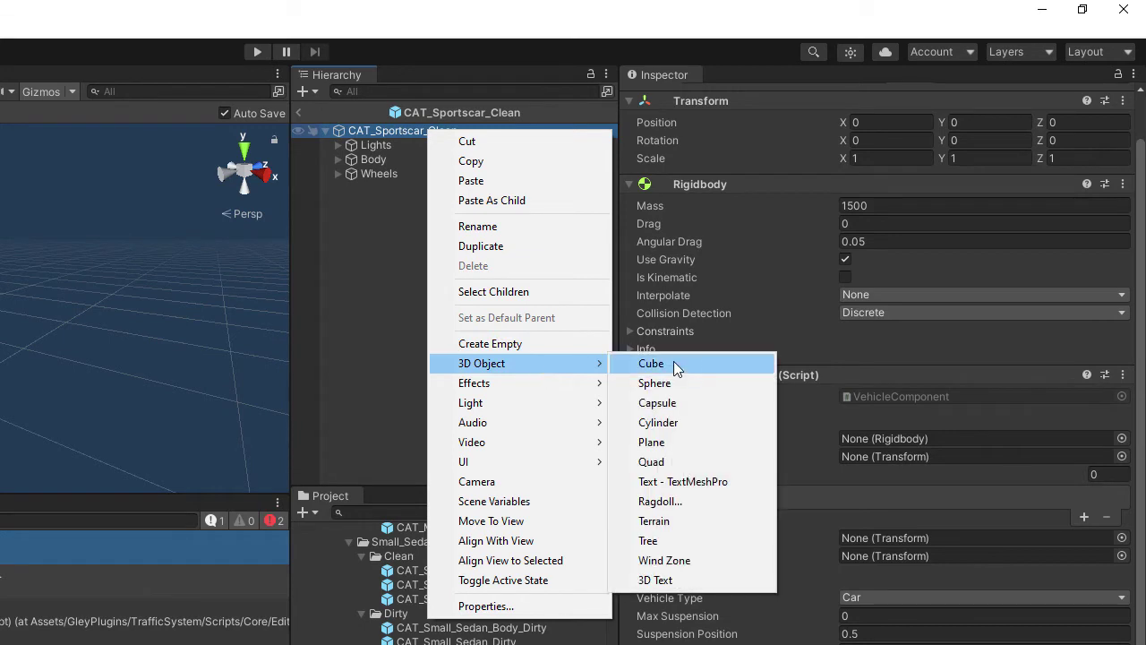
left_click(557, 345)
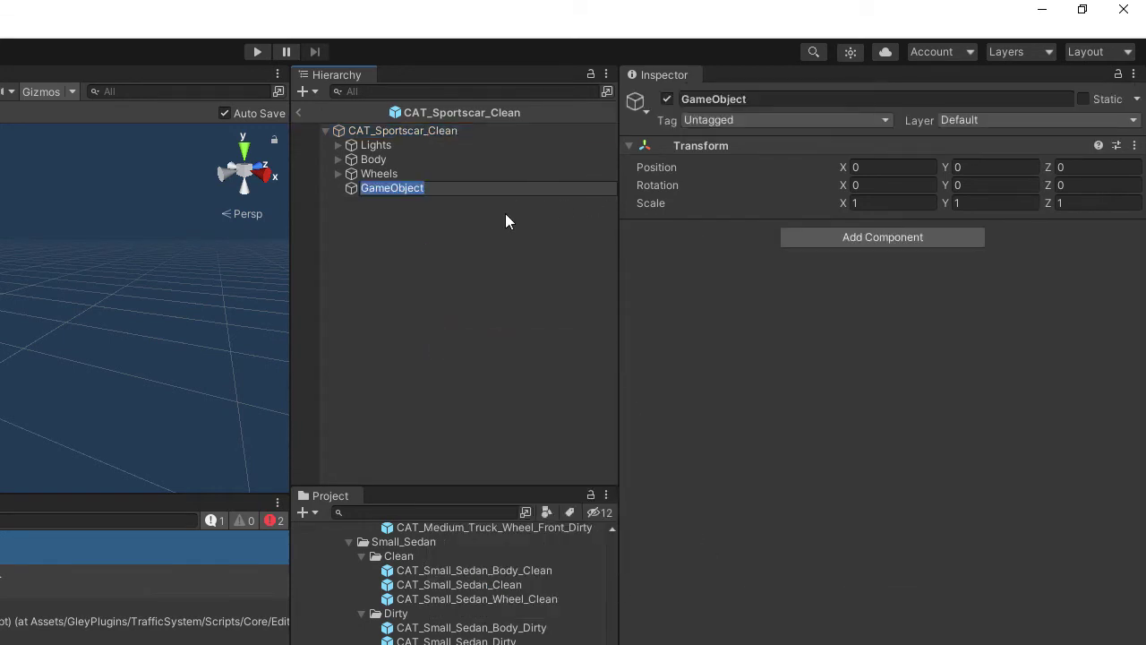
type("CarH")
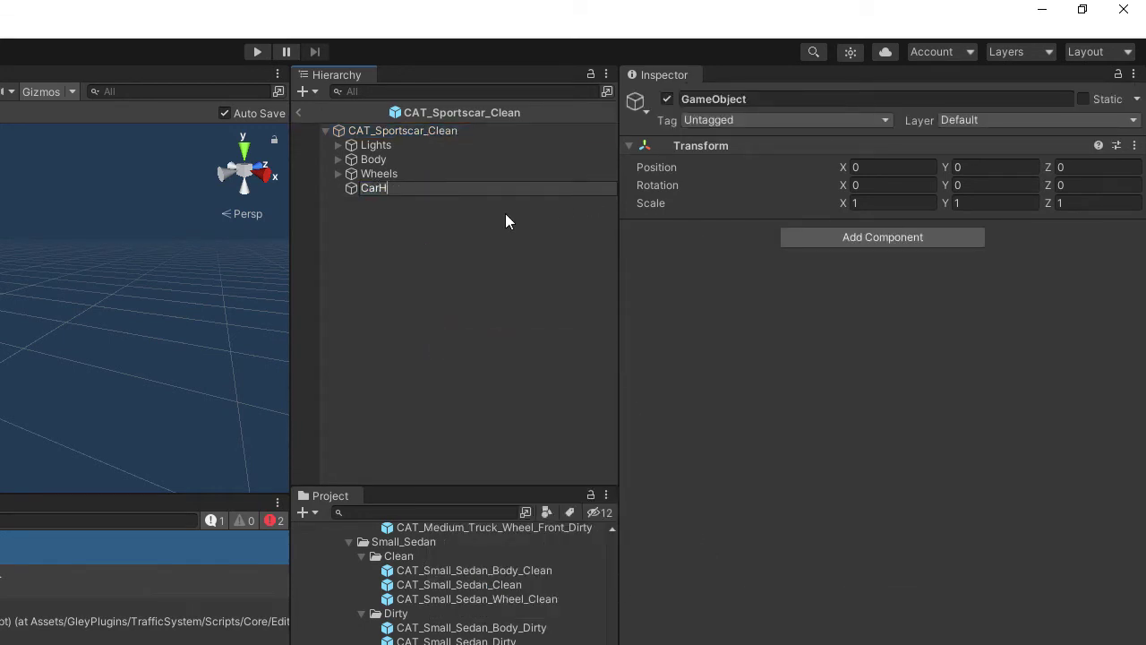
type("older")
key("Return")
Move Lights, Body and Wheels into CarHolder and clear the Console
left_click(419, 146)
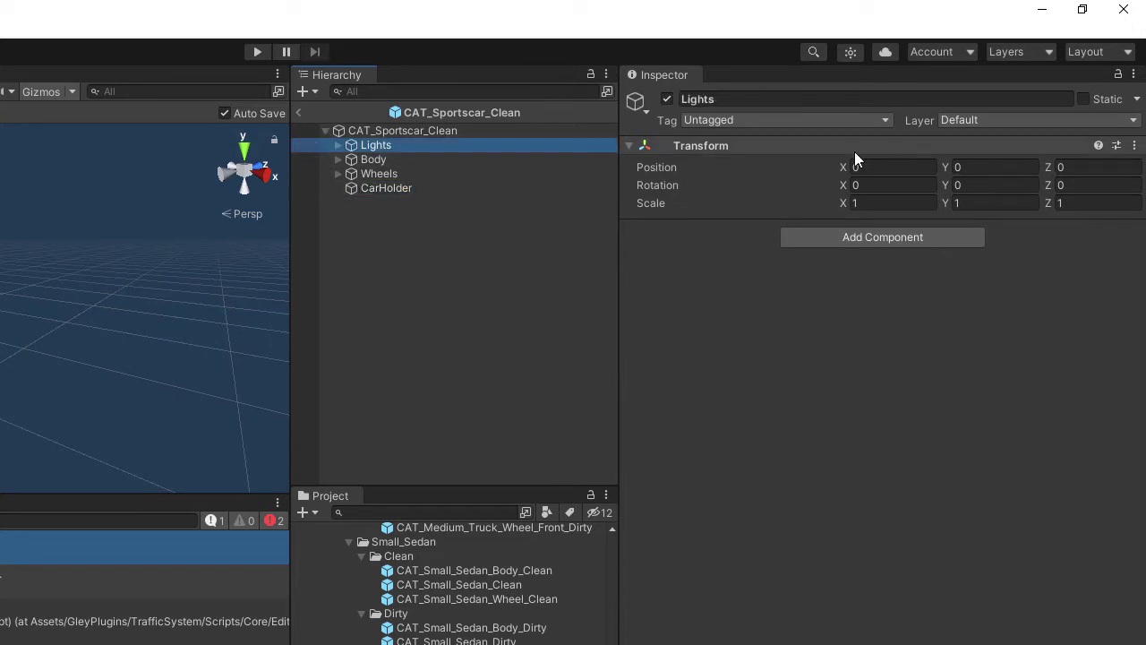
left_click(370, 173)
left_click(387, 146, "shift")
left_click_drag(383, 174, 388, 188)
left_click(405, 267)
left_click(386, 145)
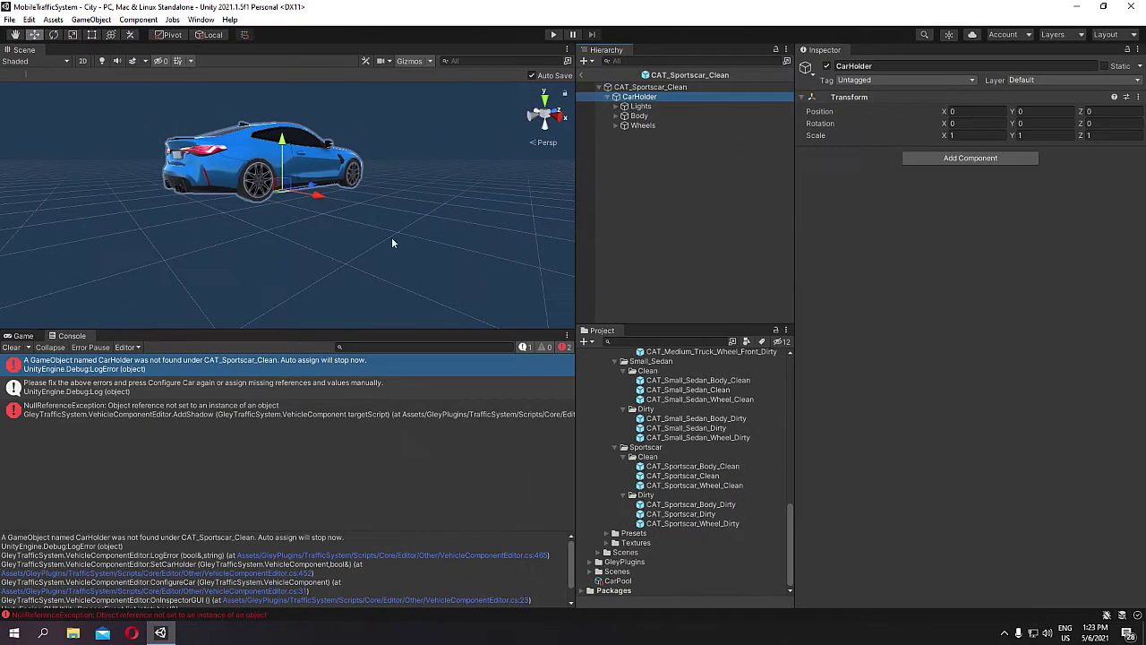
left_click(12, 347)
Rerun the car configuration on the sportscar root and check the 'No collider found' error
left_click(673, 86)
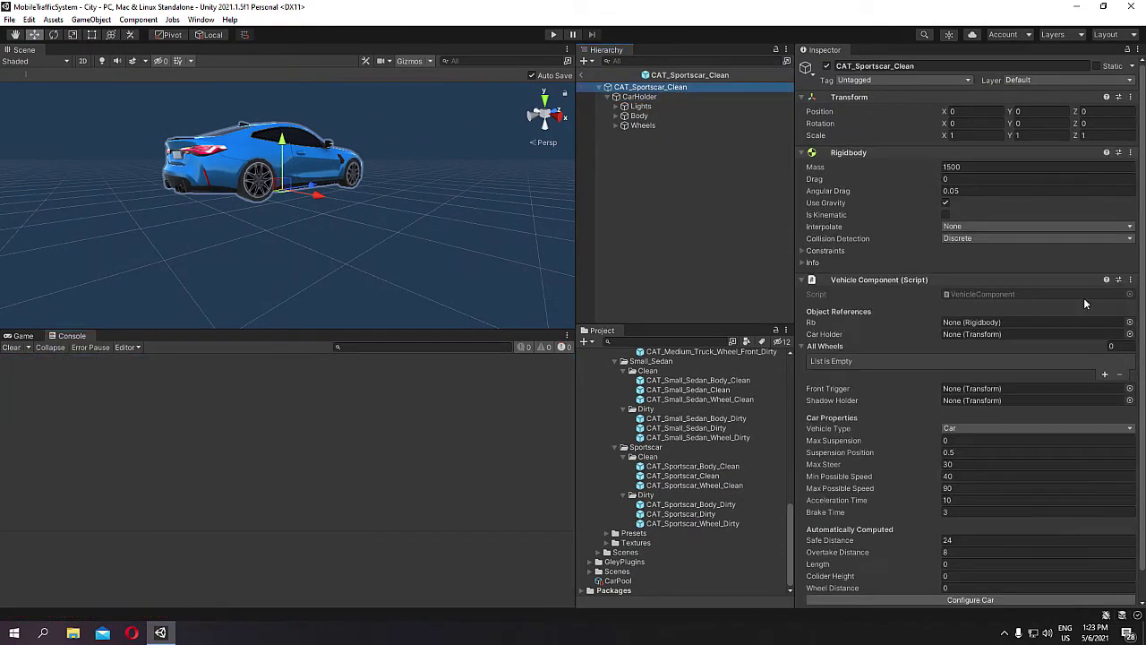
scroll(987, 466, "down", 1)
left_click(983, 569)
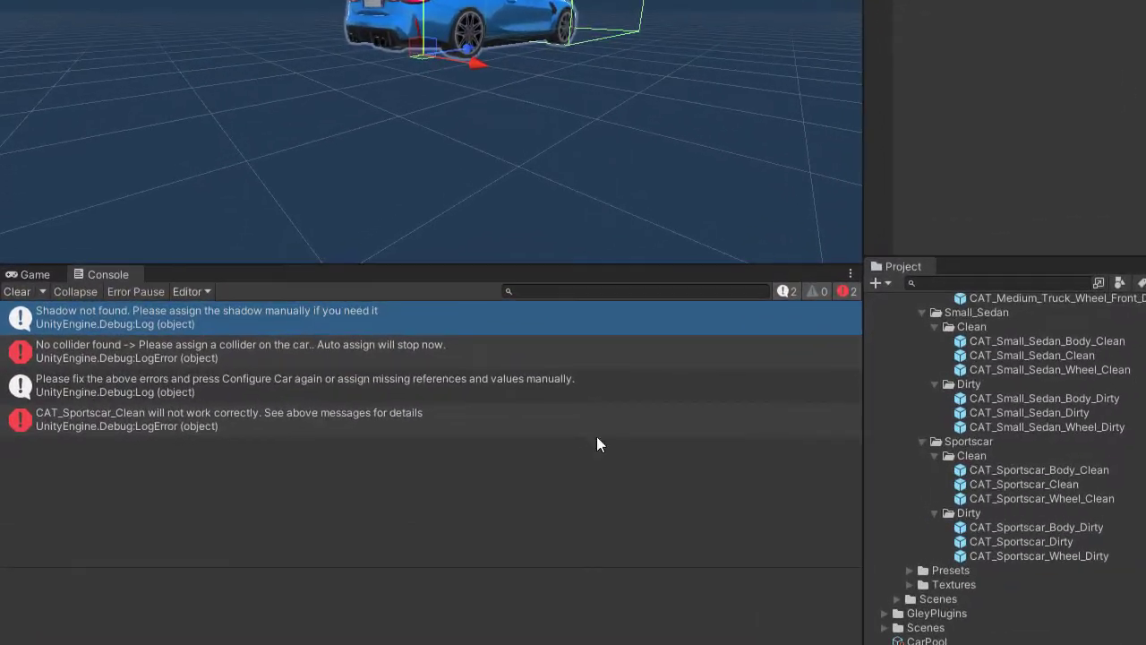
left_click(106, 350)
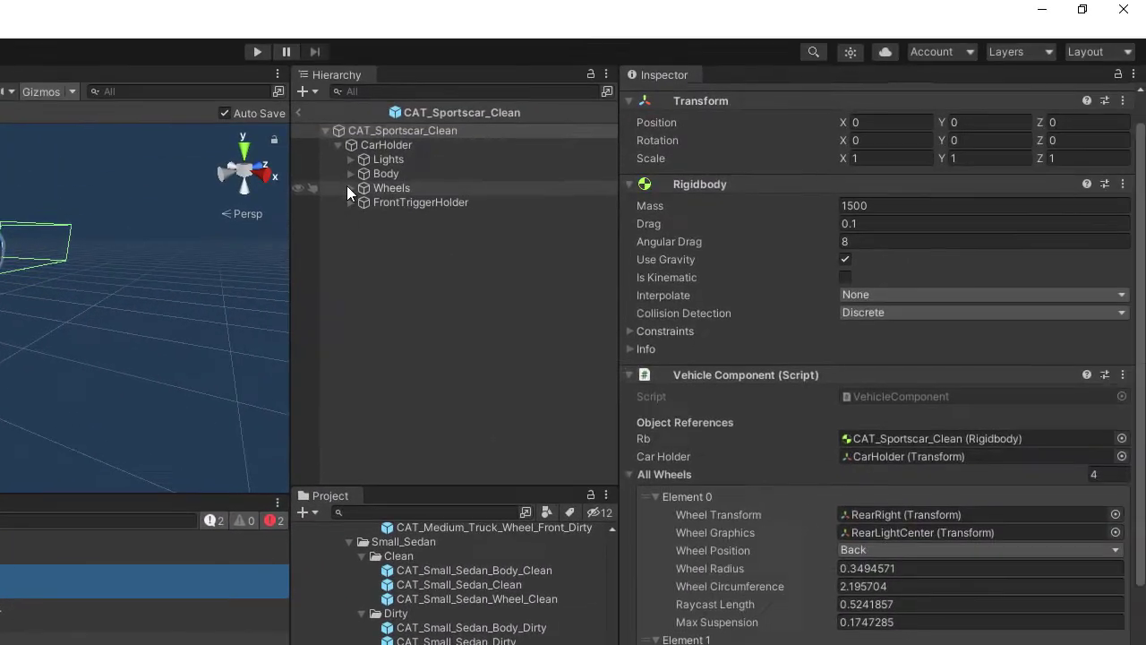
Create an empty Colliders object under CarHolder, with an empty BodyCollider child inside it
left_click(400, 147)
right_click(401, 150)
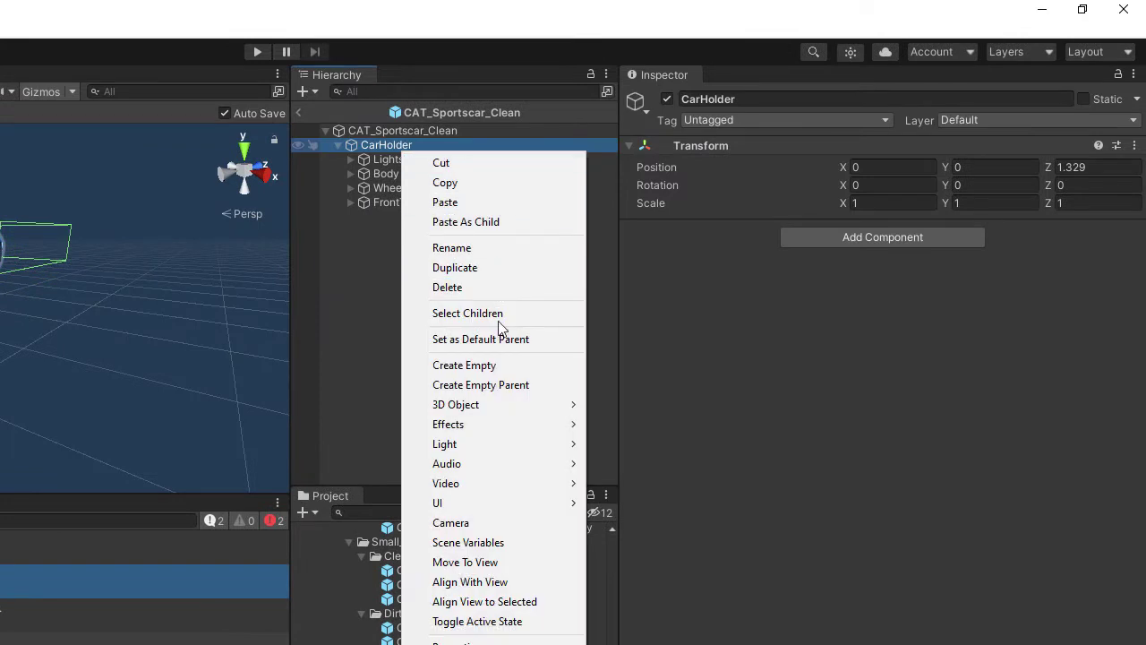
left_click(506, 364)
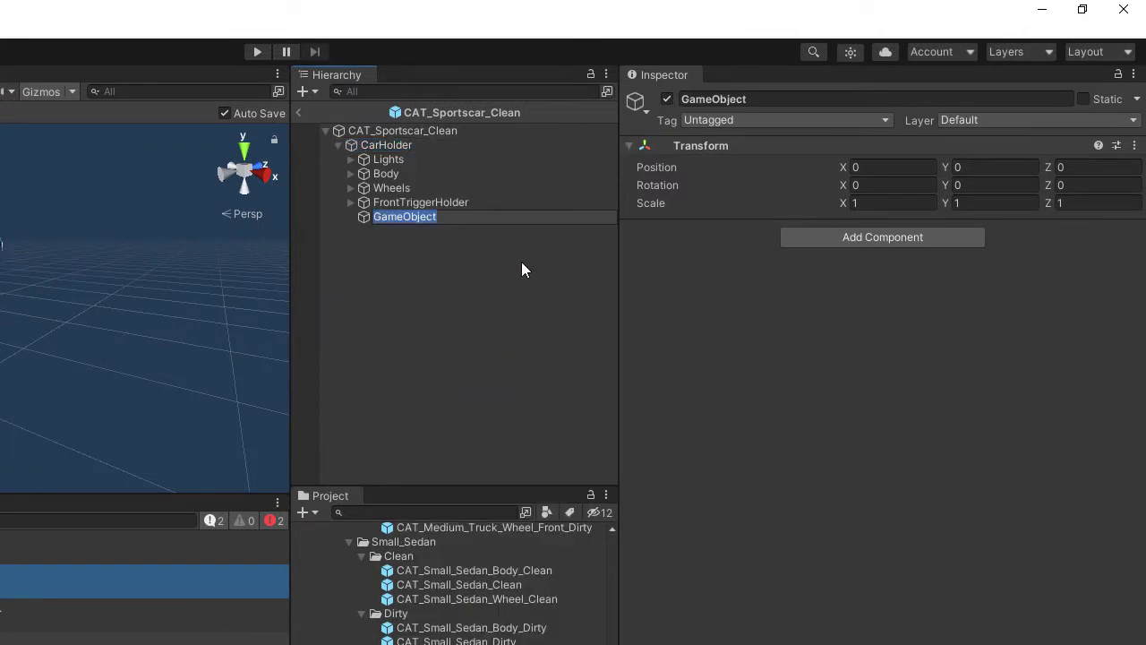
type("Collider")
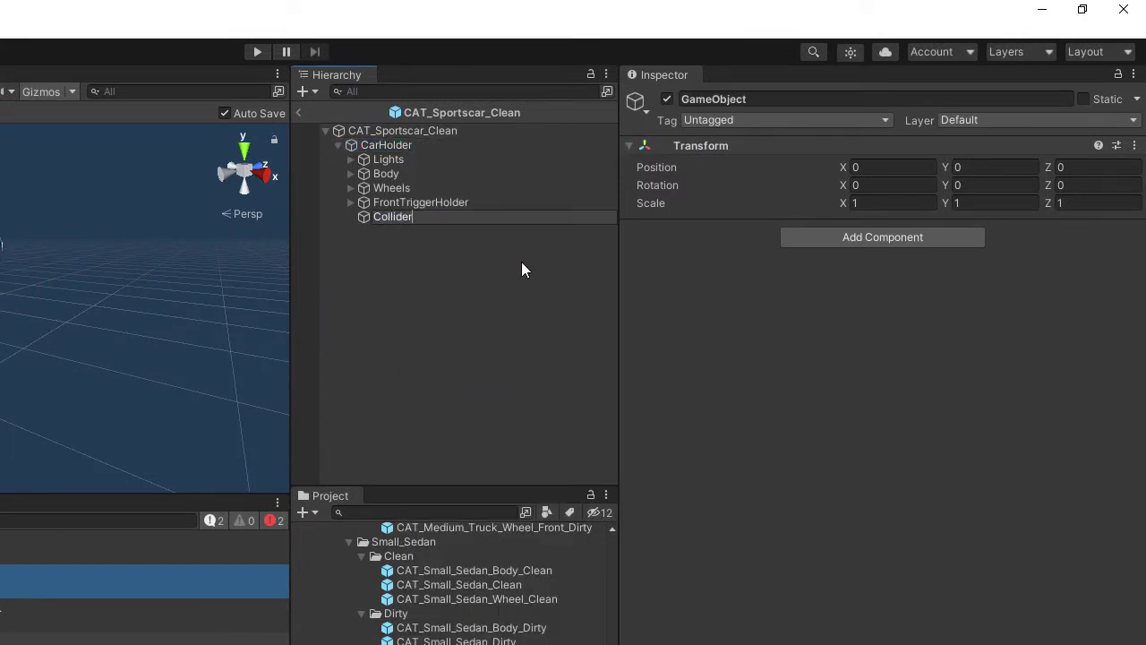
type("s")
key("Return")
right_click(402, 218)
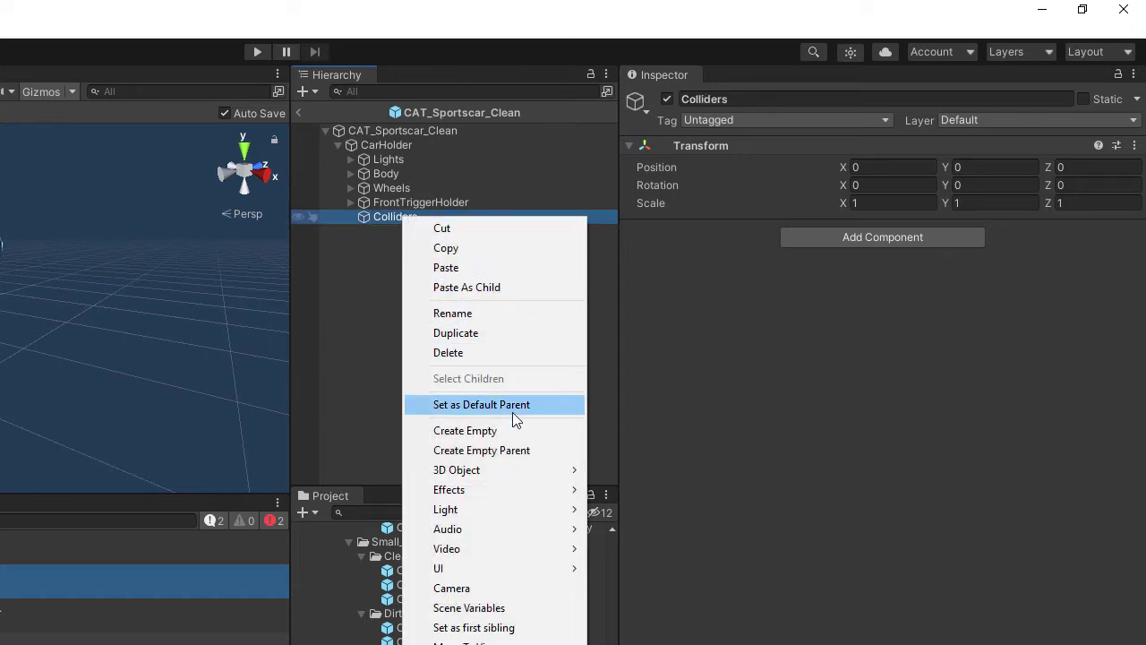
mouse_move(519, 497)
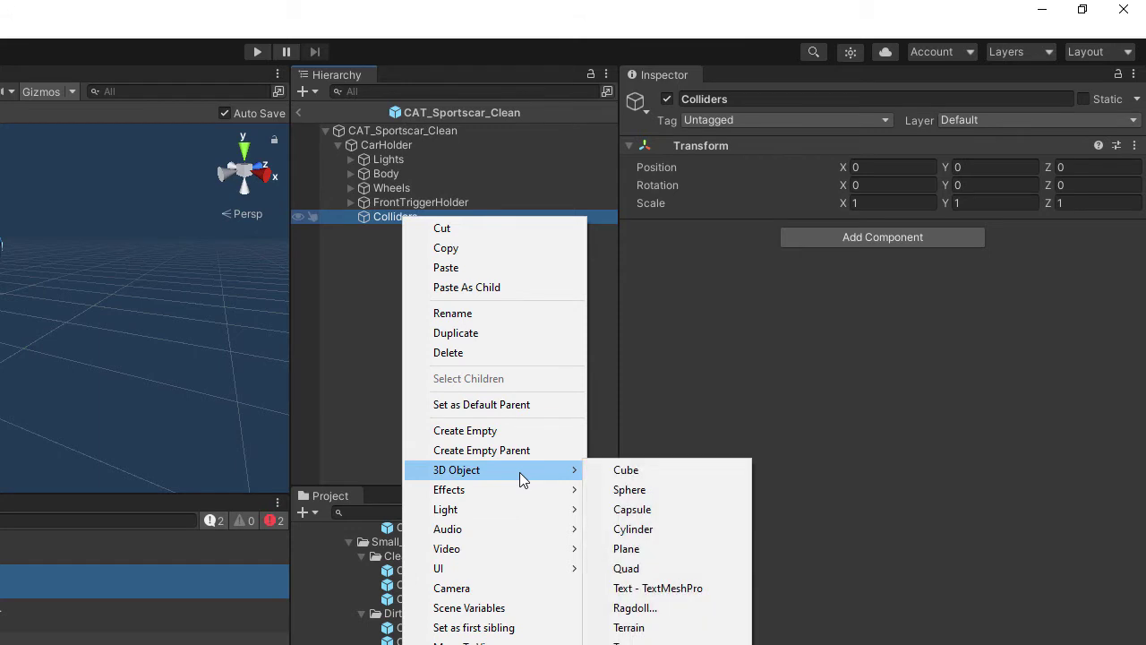
left_click(525, 432)
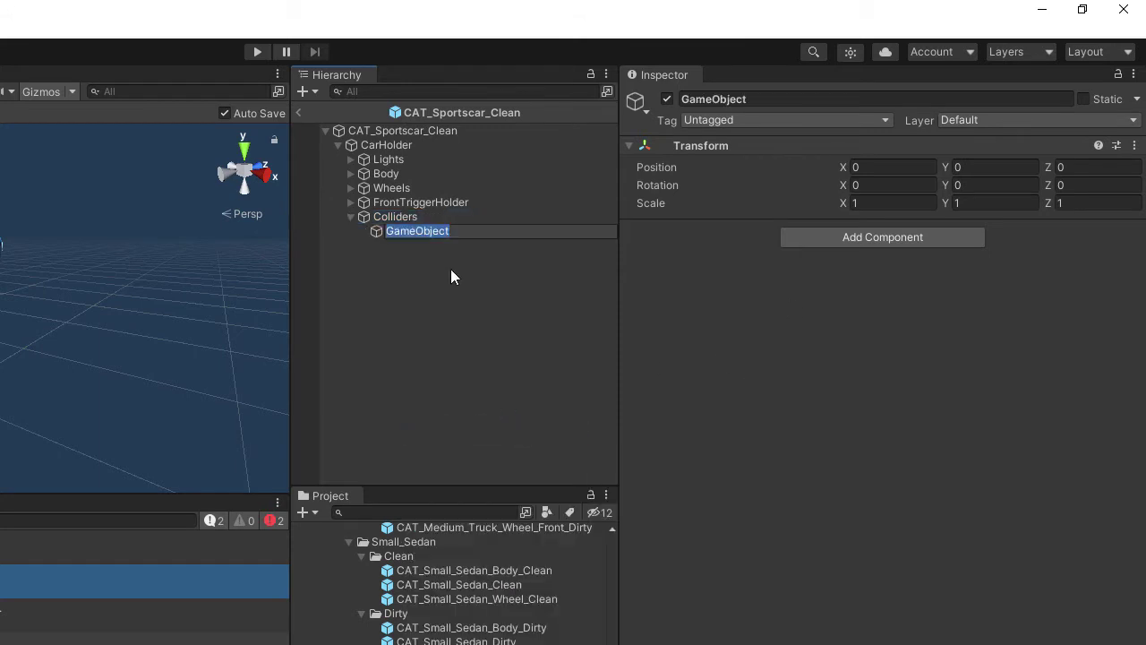
type("Bod")
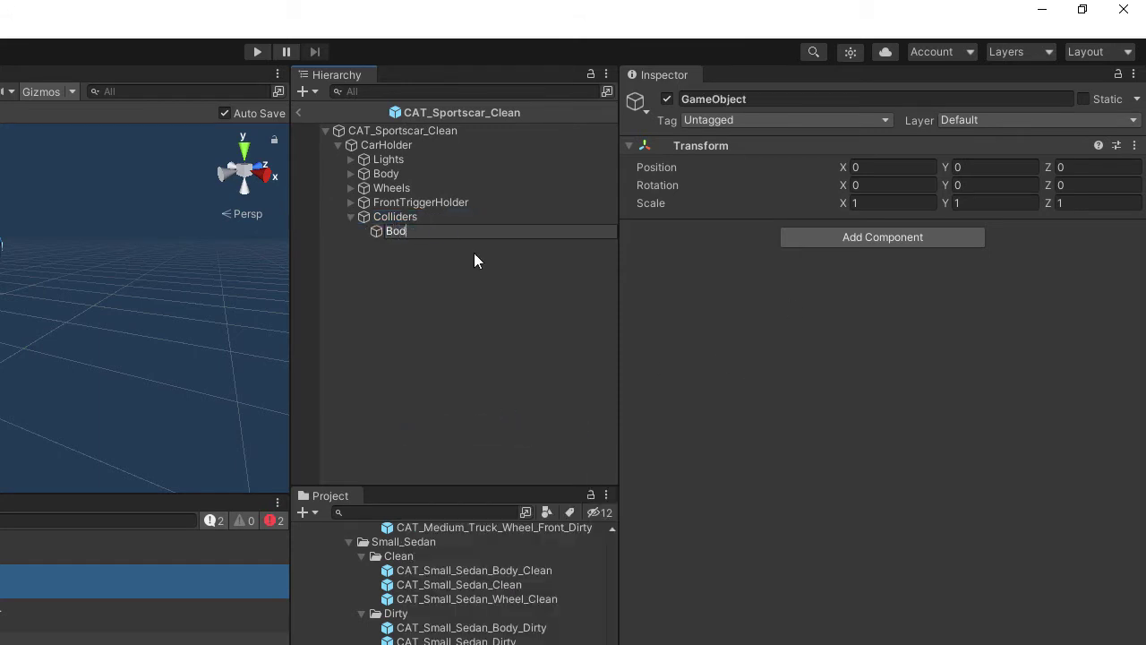
type("yCollider")
key("Return")
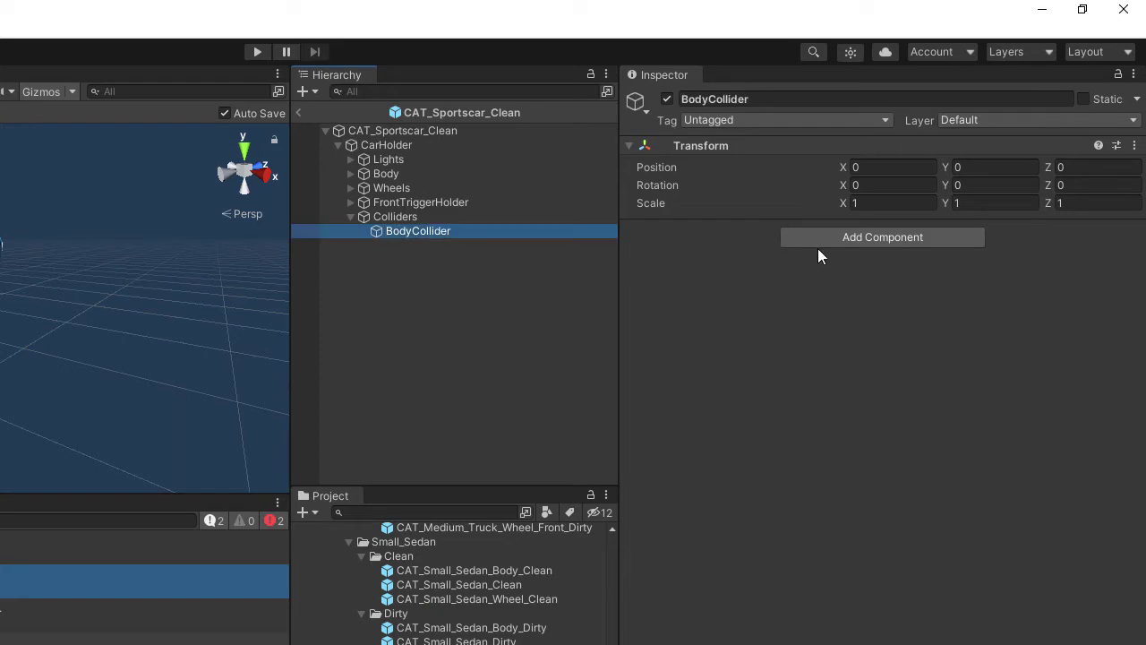
Add a Box Collider to BodyCollider and raise its center in a rear orthographic view
left_click(876, 240)
type("bo")
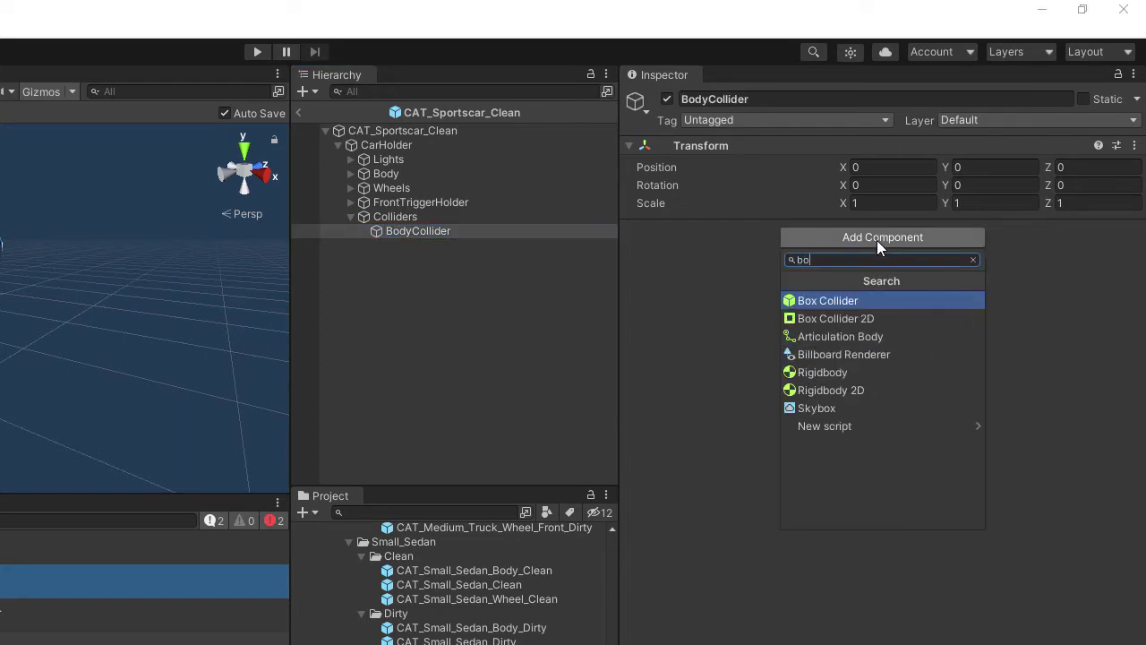
key("Return")
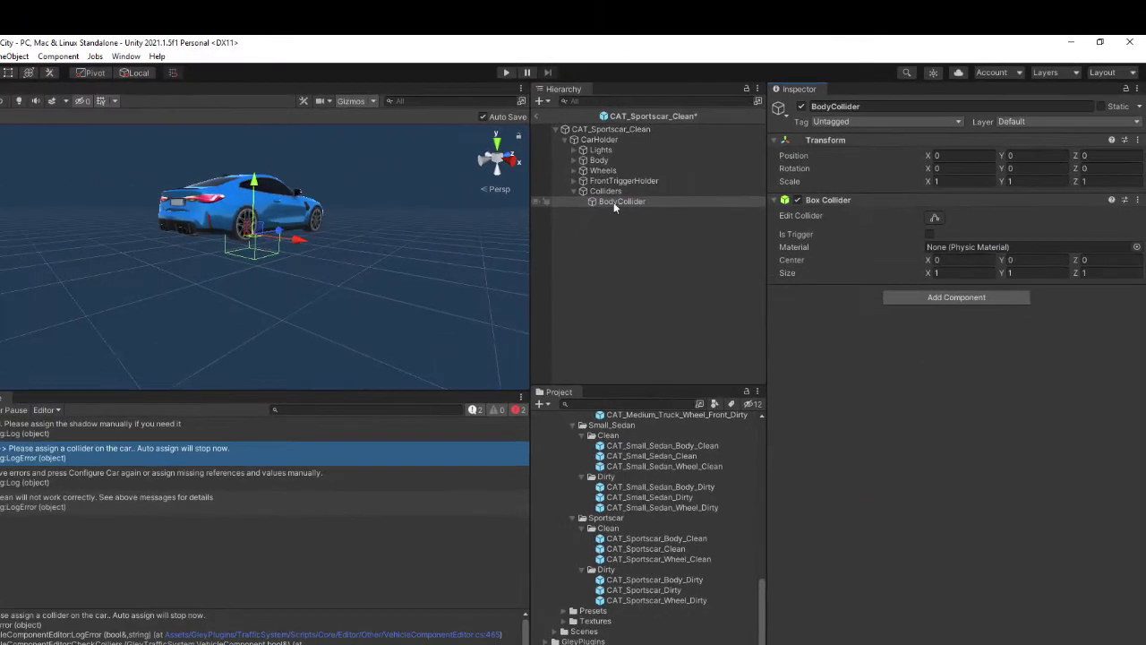
left_click(483, 161)
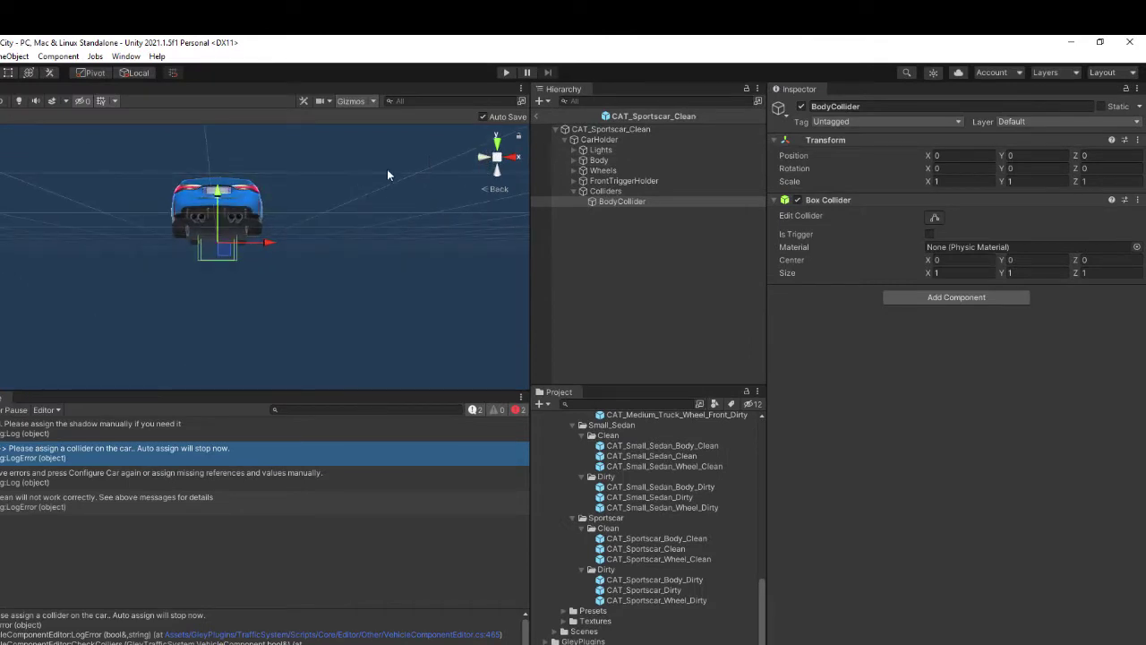
left_click(487, 189)
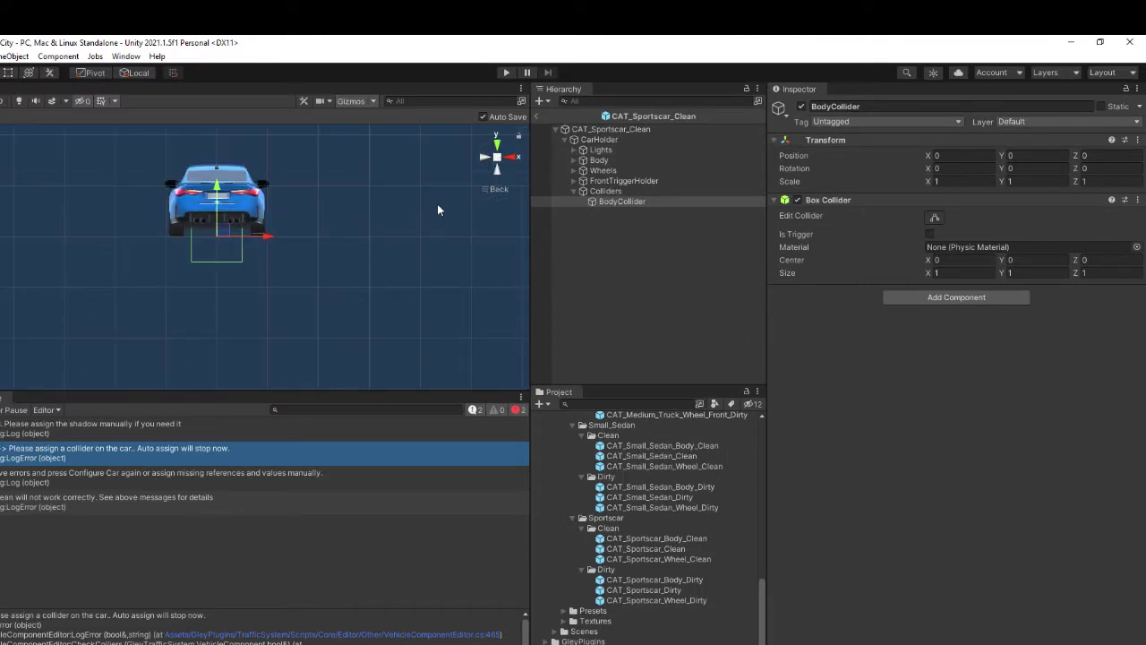
mouse_move(1000, 259)
left_mouse_down()
mouse_move(991, 257)
mouse_move(1008, 259)
left_mouse_up()
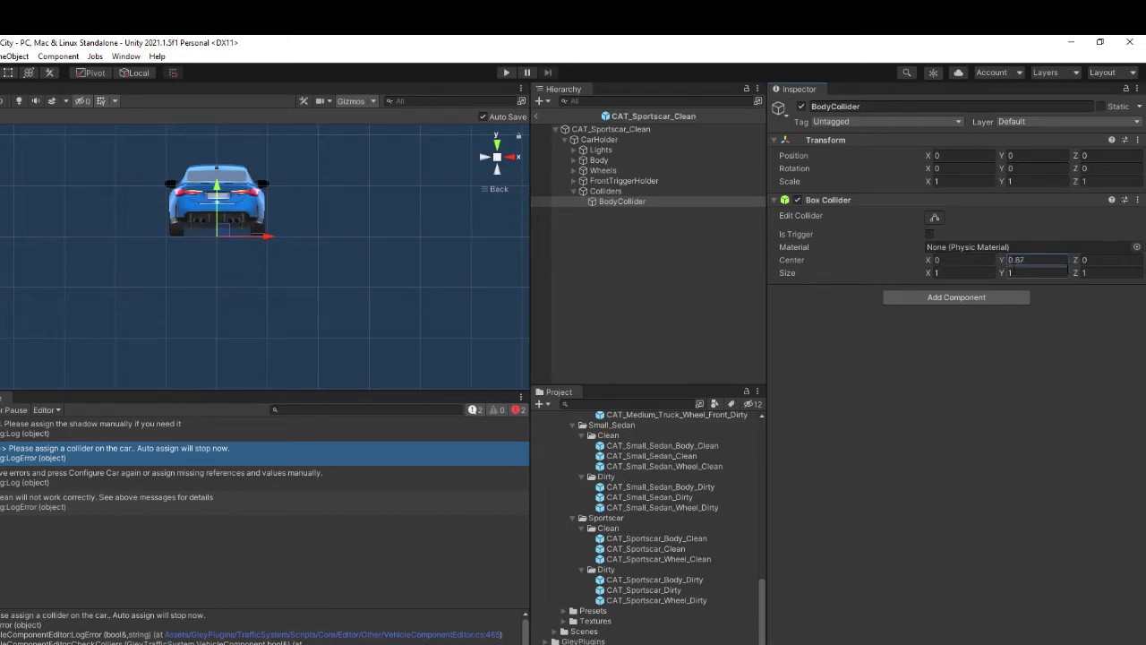
Set the collider width to 1.8 and lengthen it along Z to 4.75 in side view
left_click(943, 272)
type("1.99")
key("BackSpace")
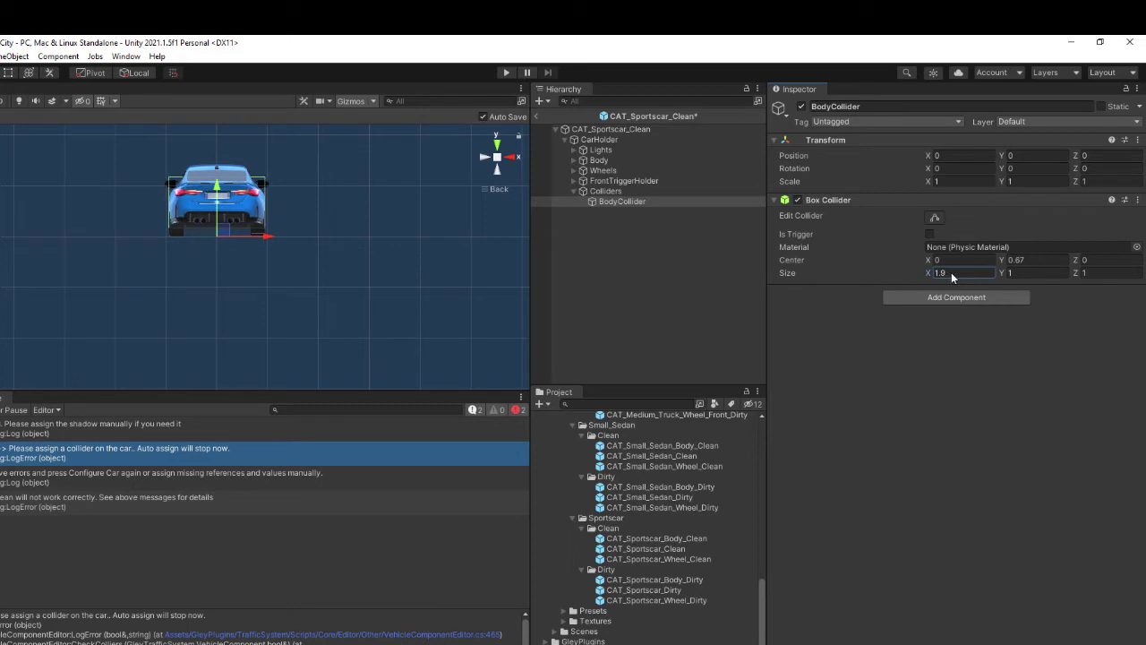
double_click(942, 273)
type("8")
left_click(488, 159)
left_click_drag(1076, 273, 1145, 279)
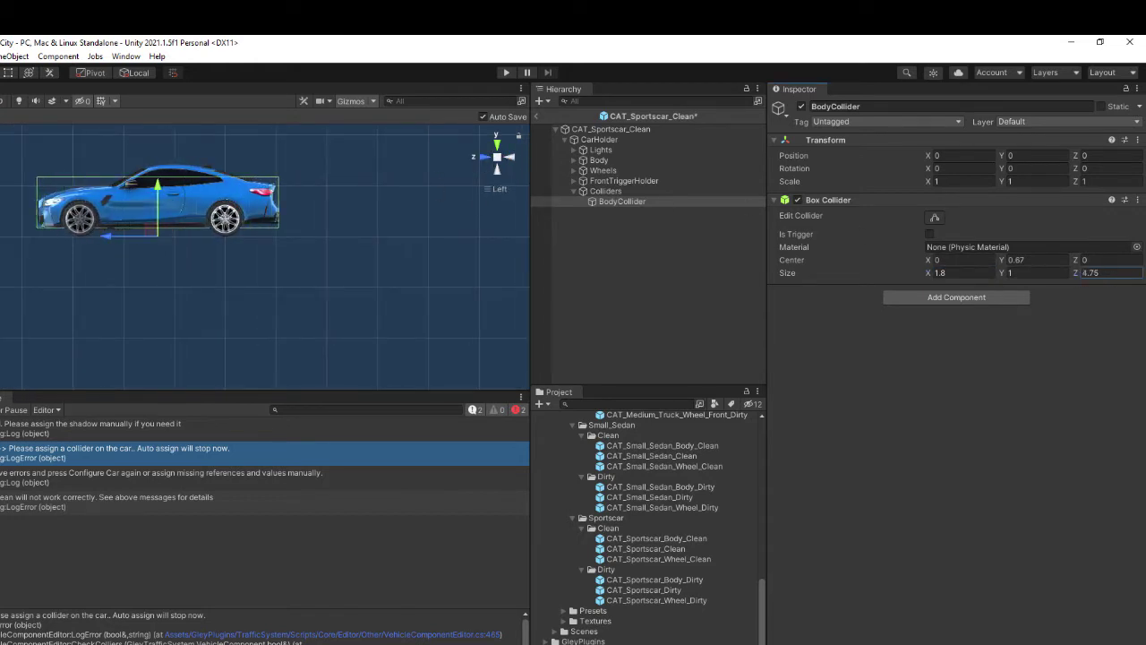
left_click(613, 129)
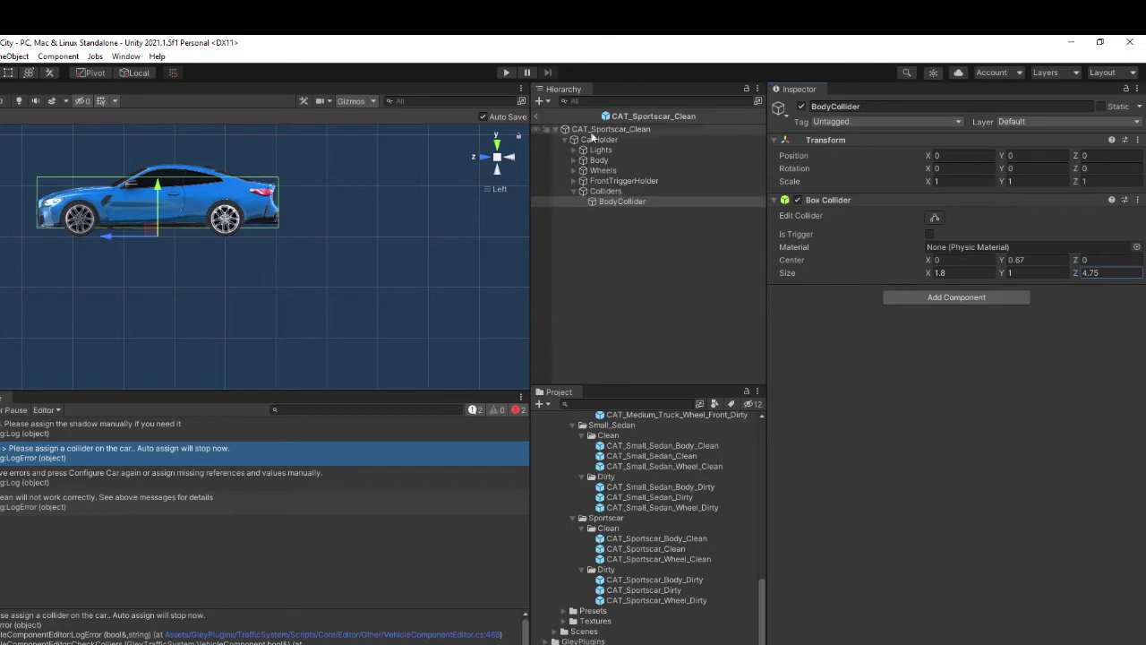
Run Configure Car and confirm Success: collider height 1.000012, wheel distance 2.865
scroll(877, 347, "down", 10)
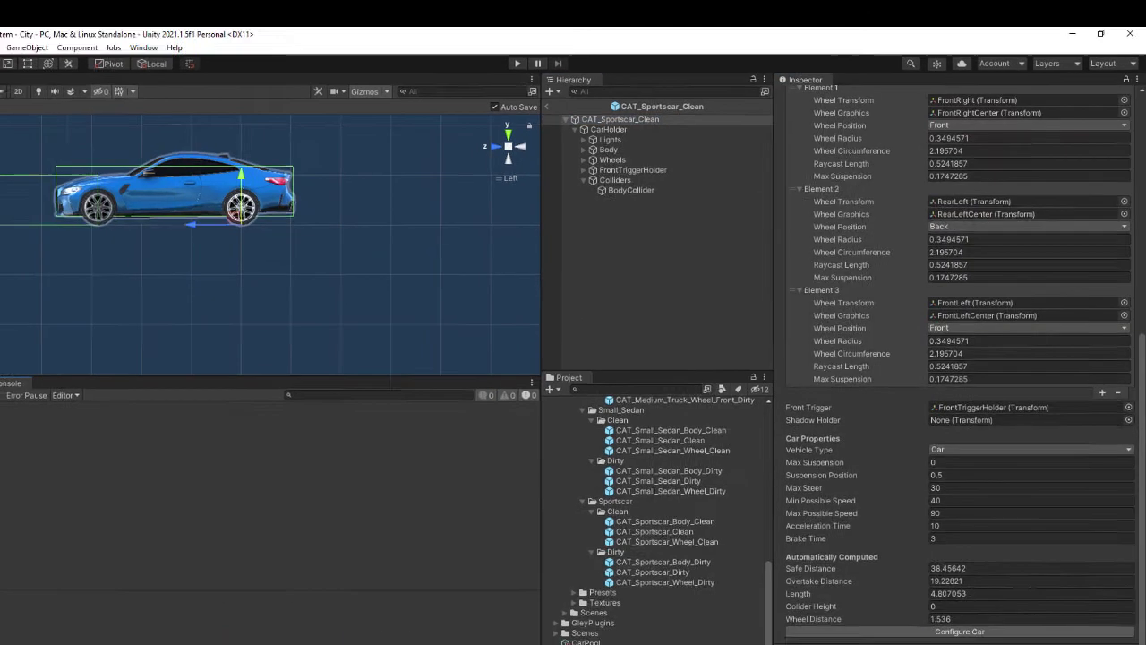
left_click(977, 571)
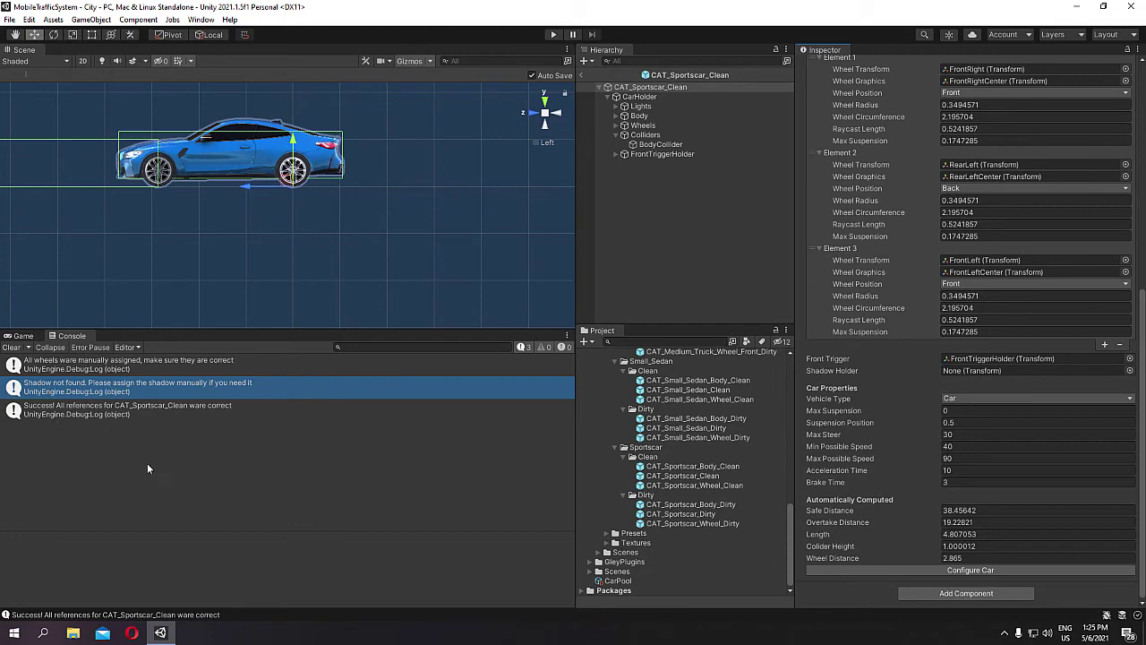
left_click(136, 409)
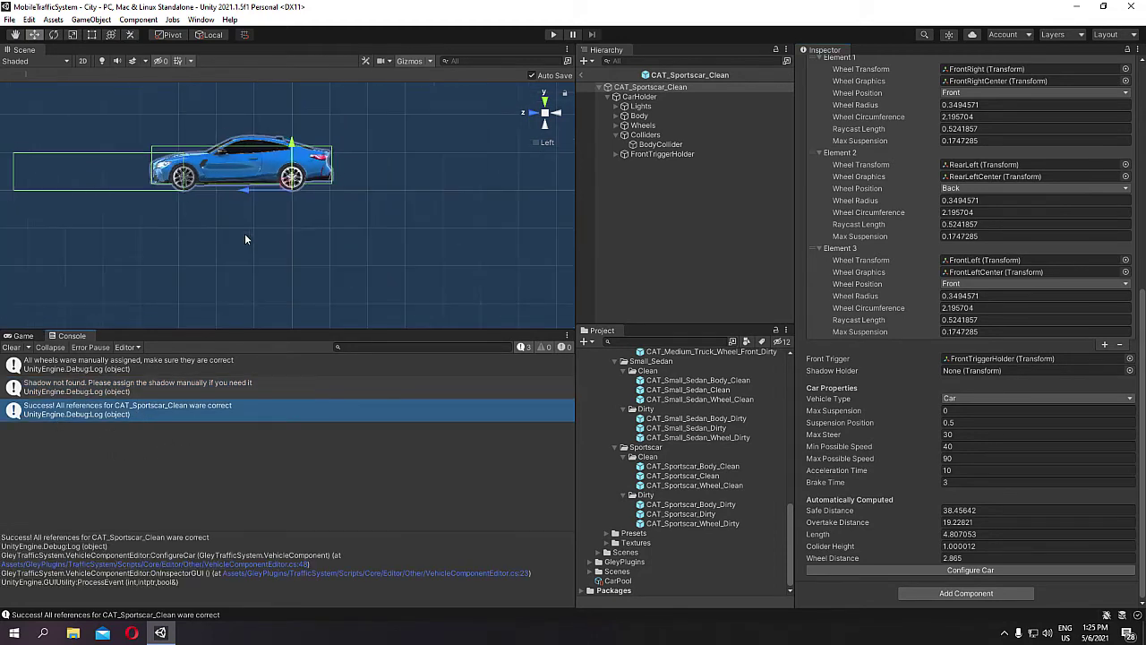
mouse_move(245, 233)
left_mouse_down("alt")
mouse_move(286, 246)
mouse_move(238, 245)
left_mouse_up("alt")
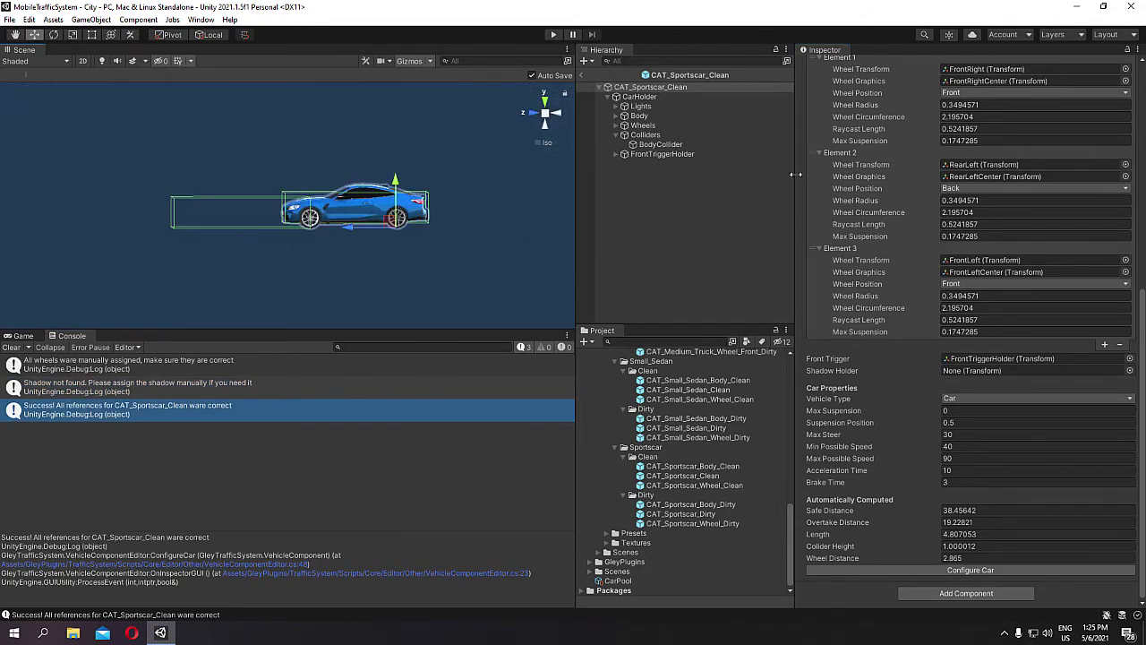
scroll(889, 272, "up", 5)
left_click(808, 347)
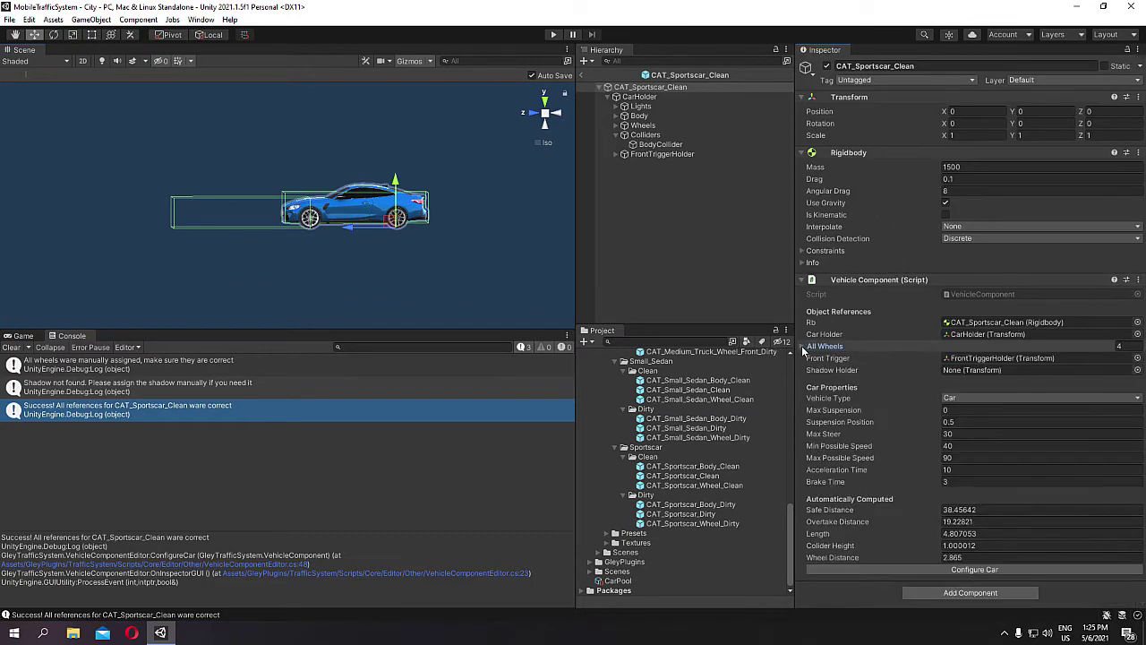
left_click(802, 280)
left_click(802, 280)
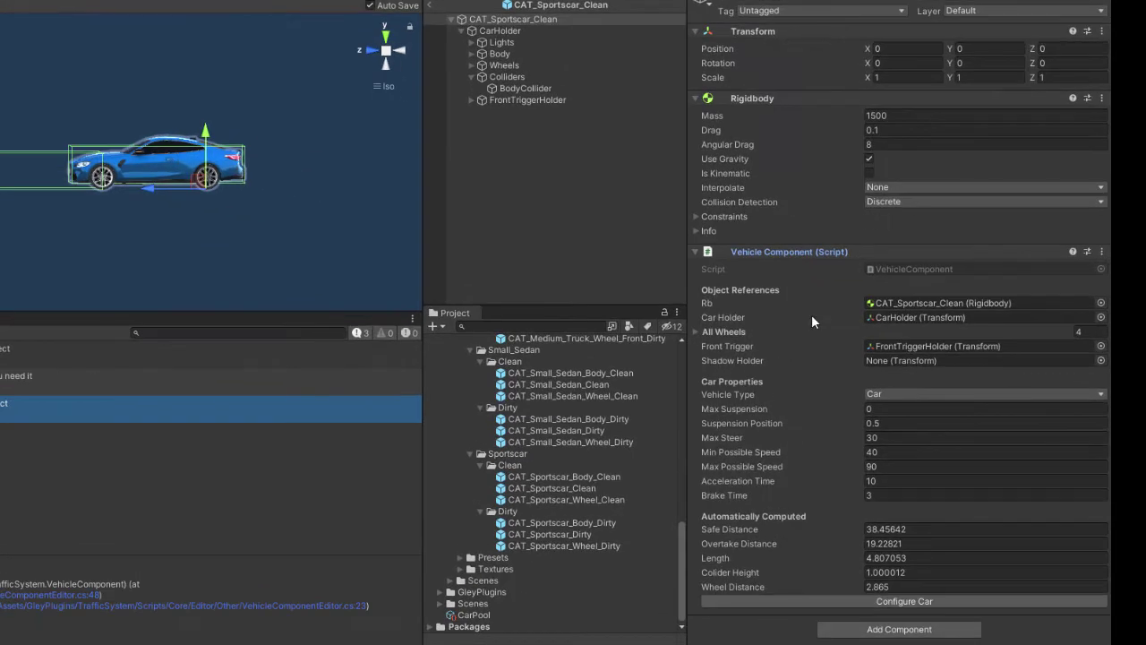
left_click(914, 303)
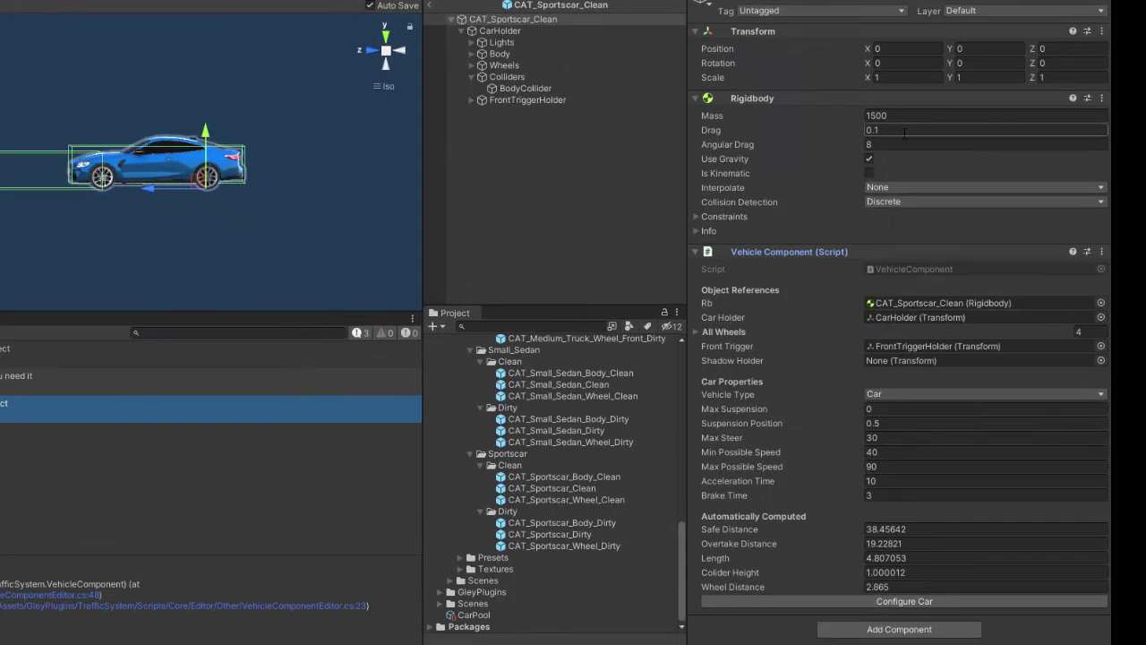
left_click(899, 317)
left_click(494, 32)
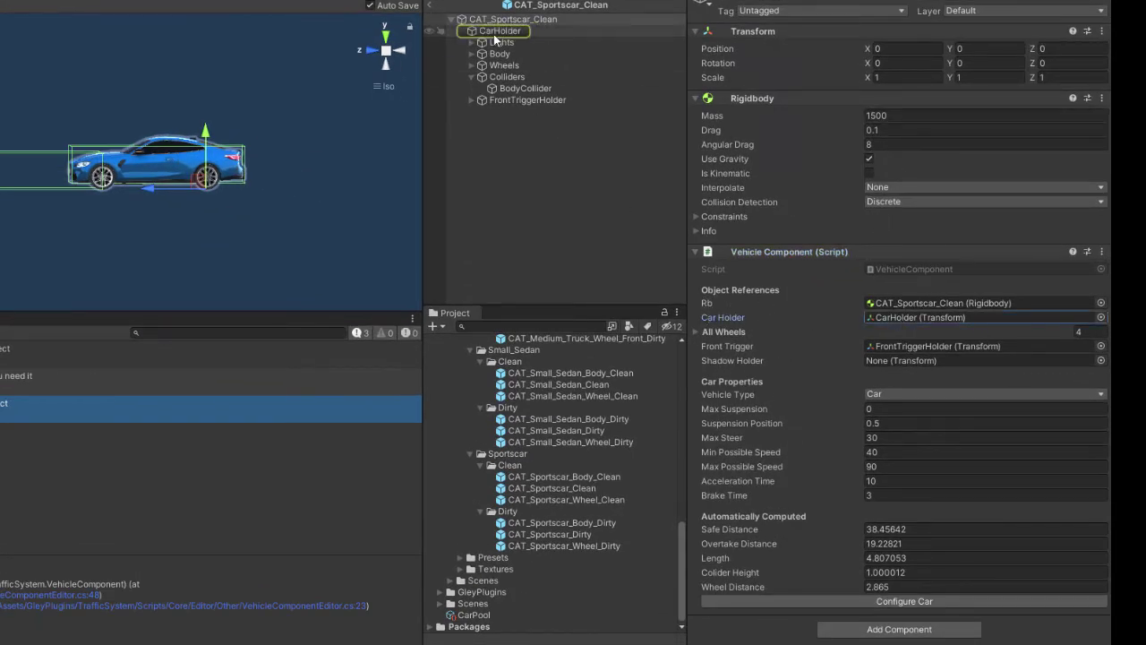
left_click(551, 20)
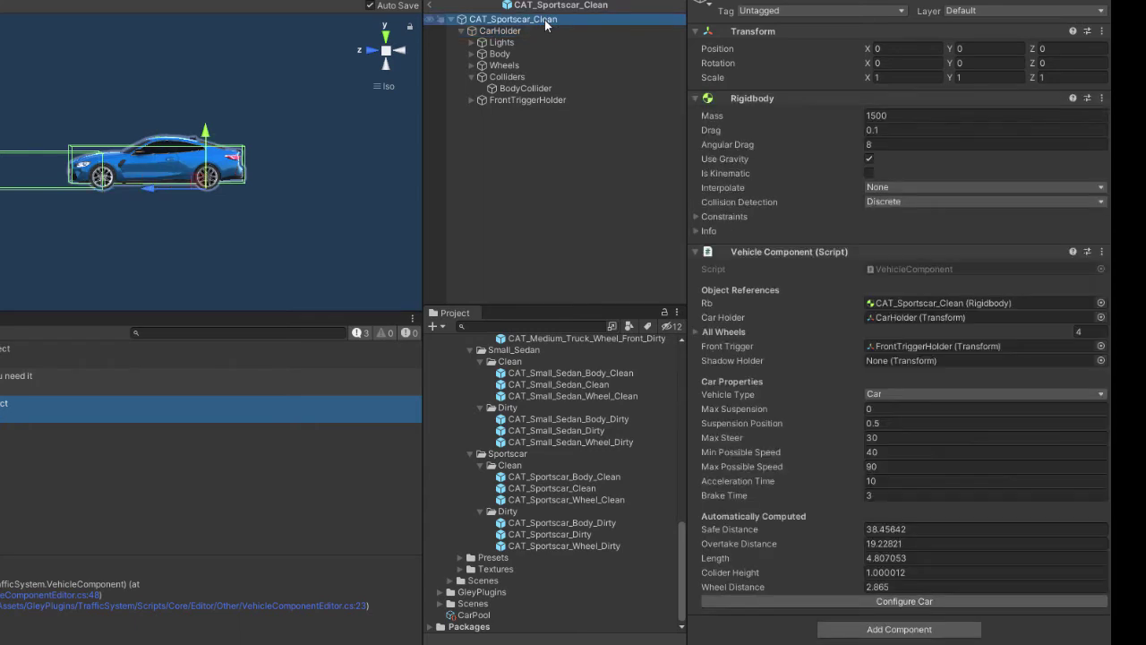
left_click(939, 346)
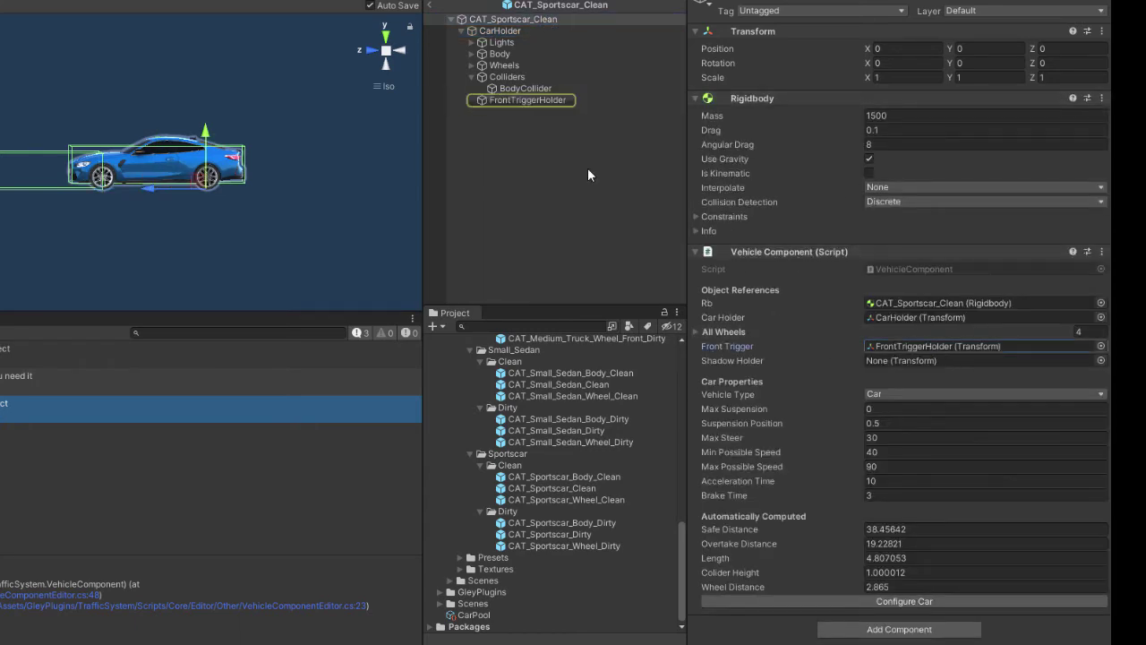
left_click(540, 100)
left_click_drag(146, 241, 100, 349, "alt")
left_click(152, 189)
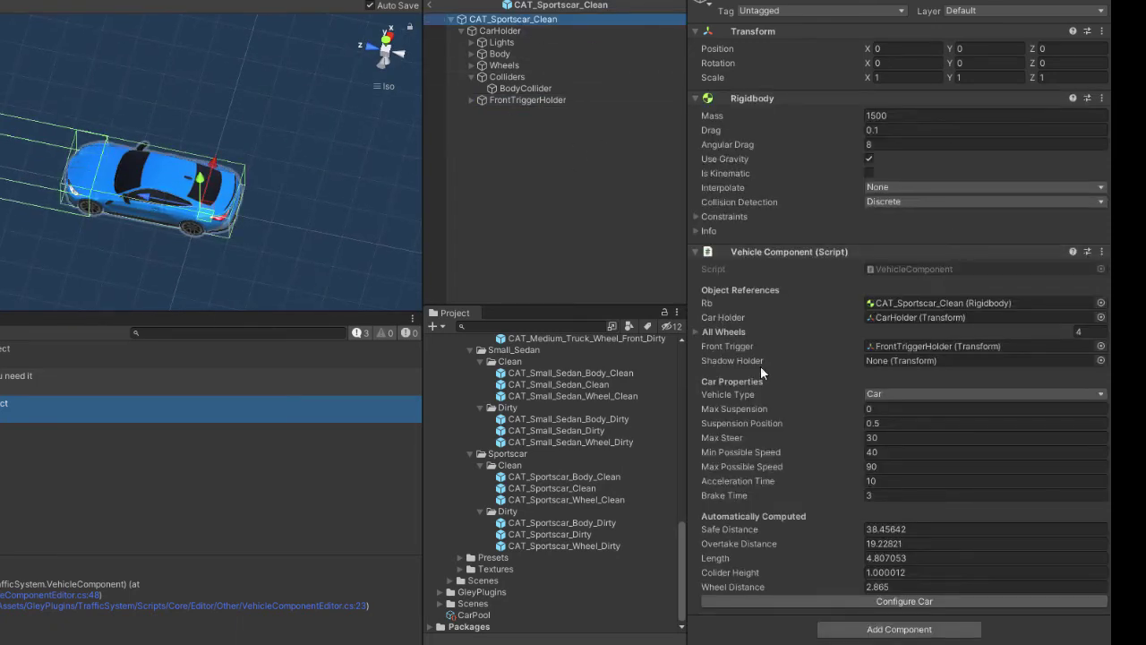
mouse_move(801, 362)
left_click(471, 78)
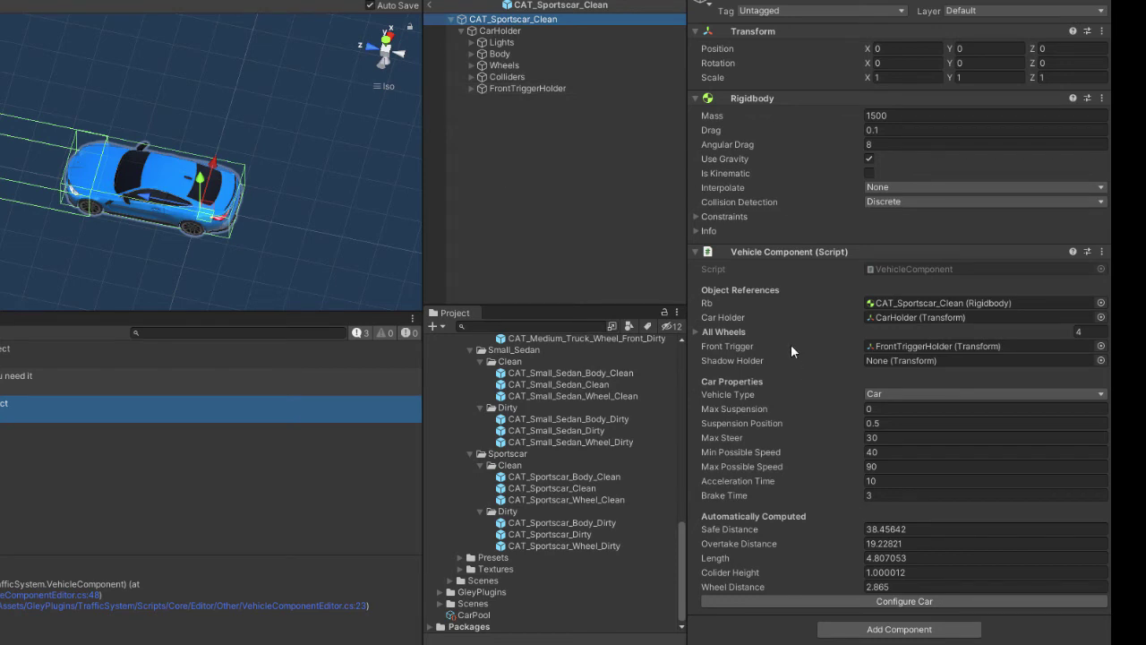
left_click(874, 395)
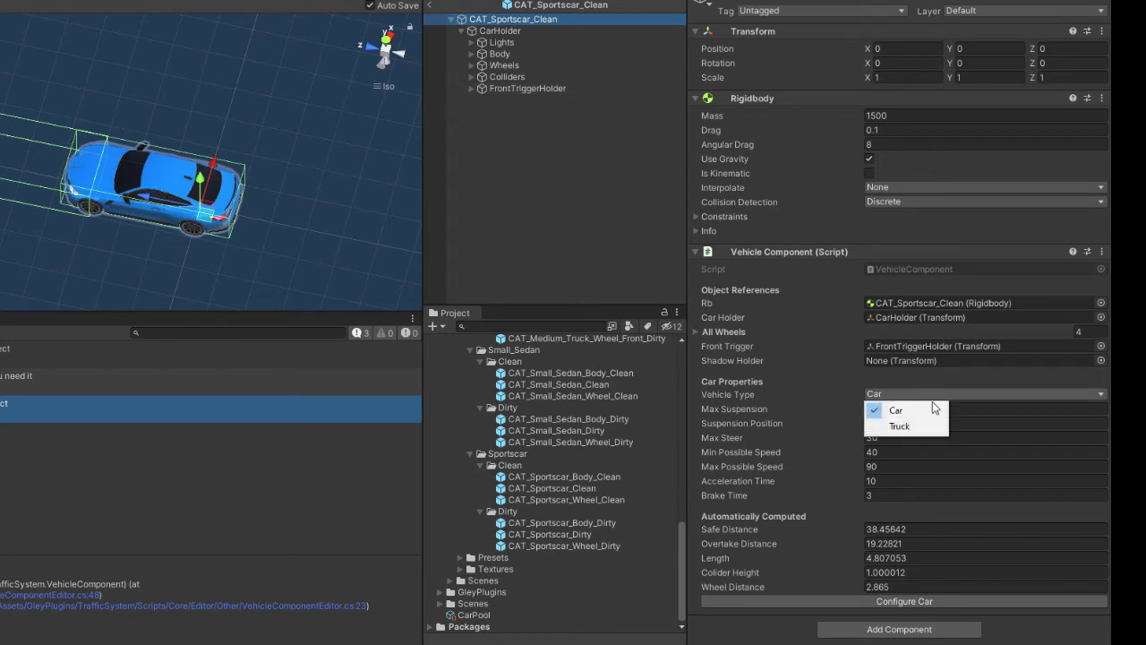
left_click(847, 374)
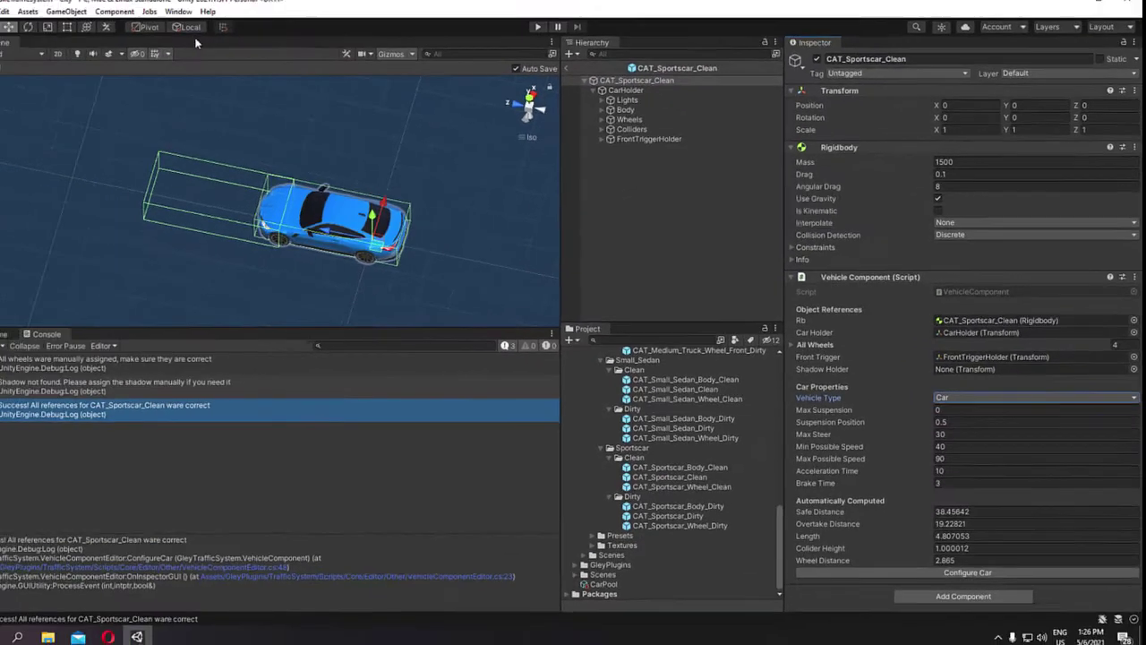
left_click(200, 19)
Add and save a 'Test' category under Vehicle Types, keeping the sportscar's Vehicle Type as Car
mouse_move(332, 46)
left_click(383, 64)
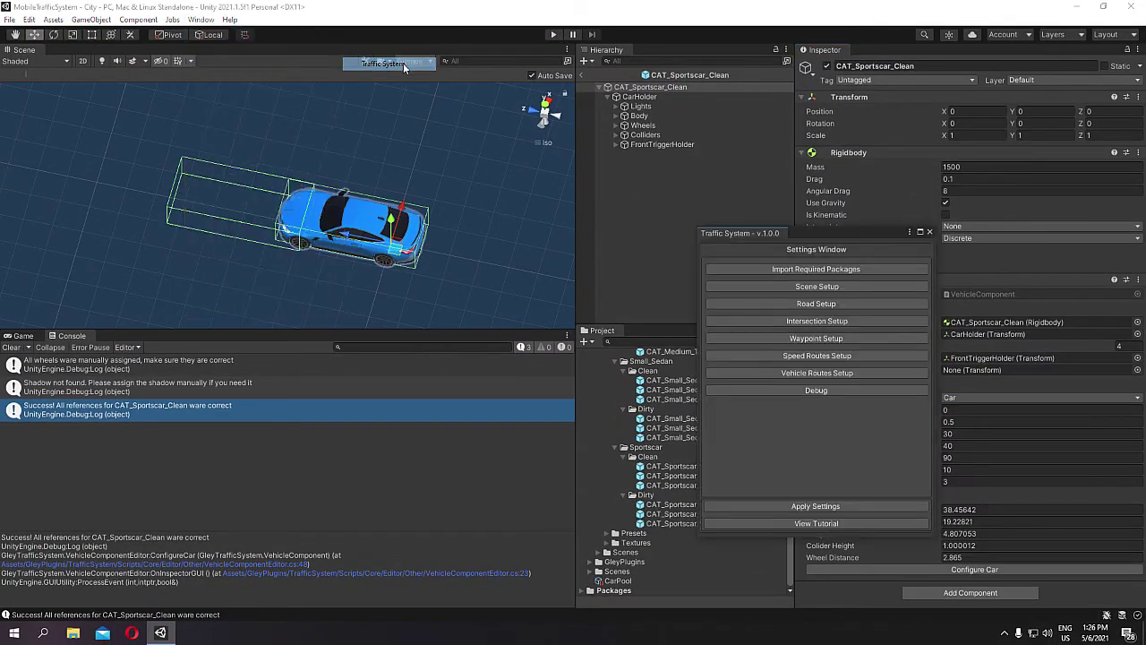
left_click(816, 287)
left_click(788, 342)
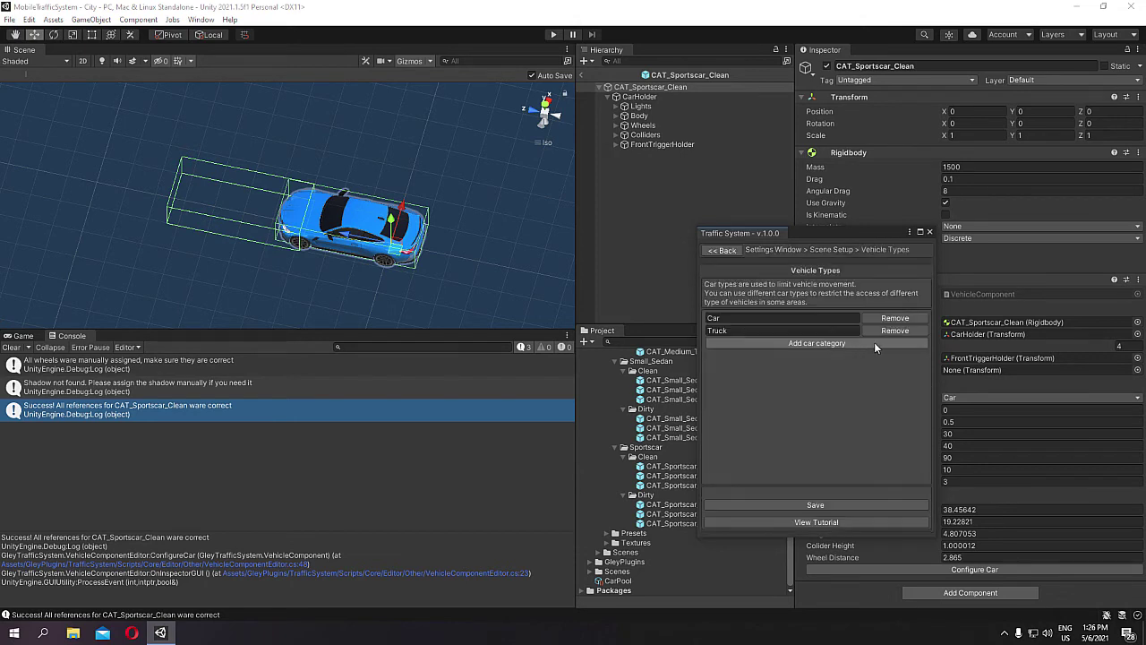
left_click(752, 344)
left_click(751, 342)
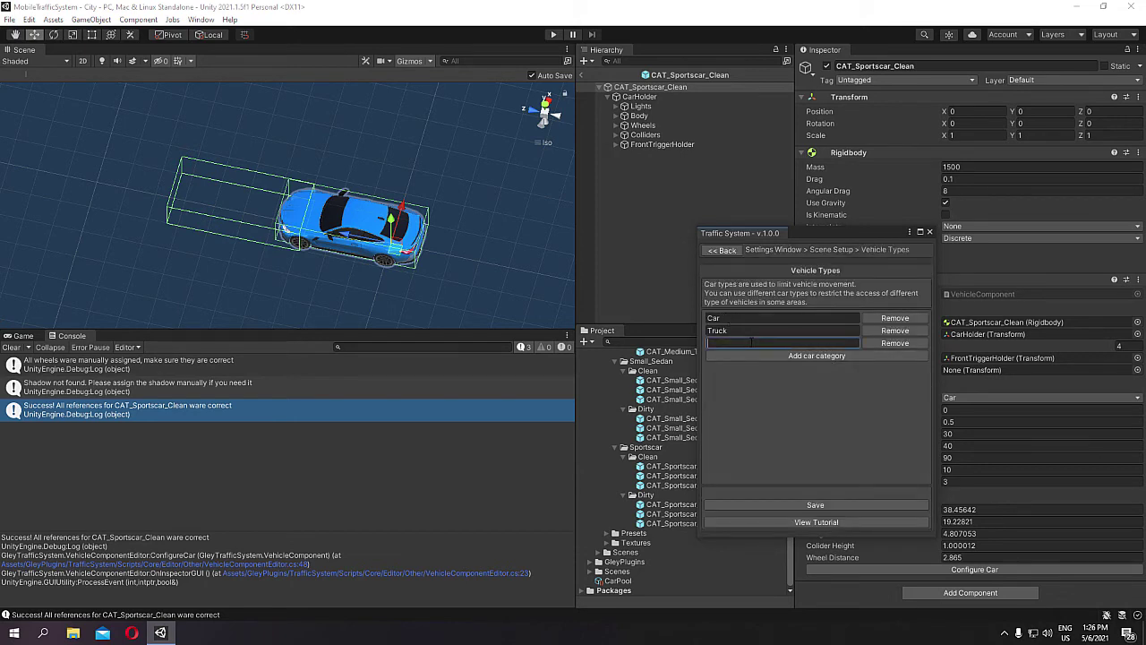
type("Test")
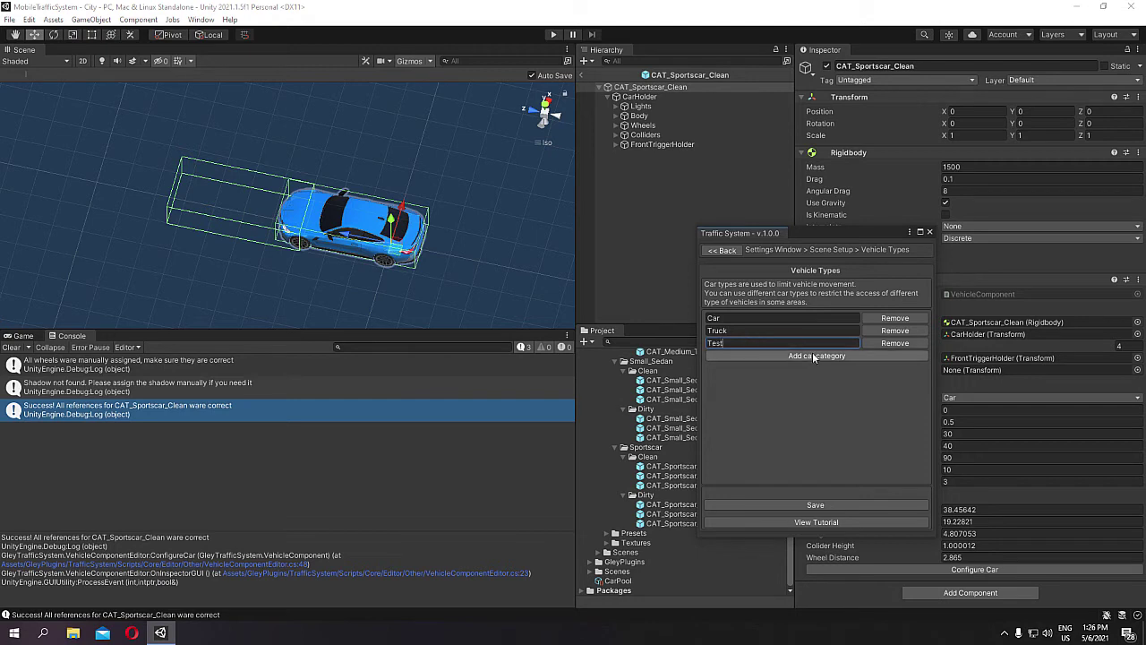
left_click(817, 504)
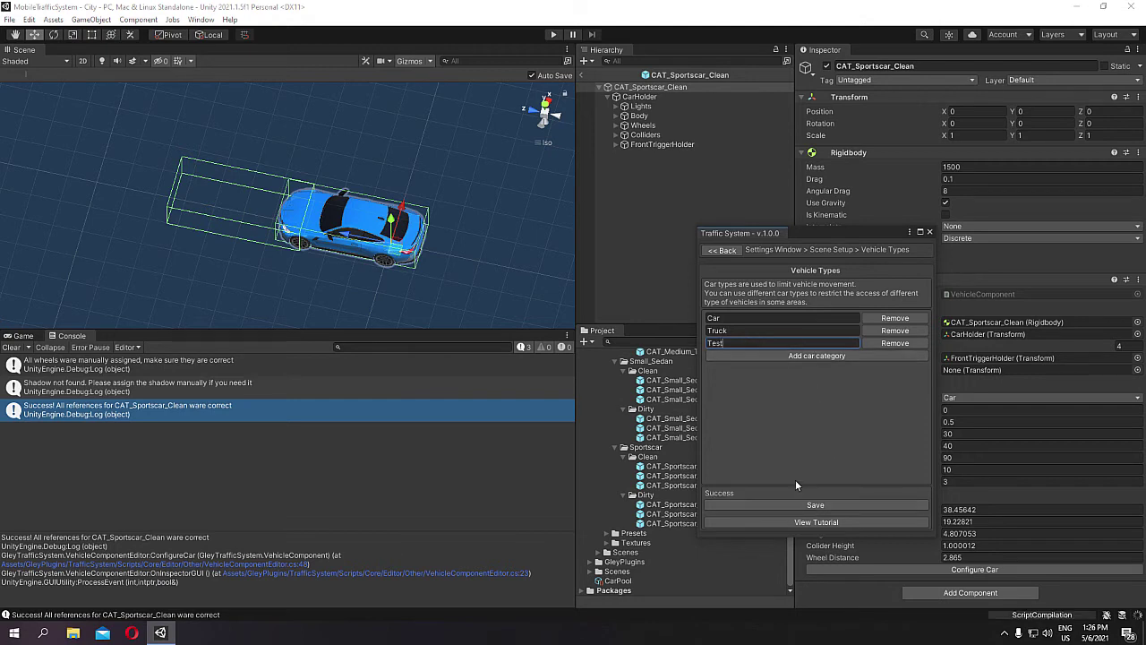
left_click(929, 232)
left_click(988, 399)
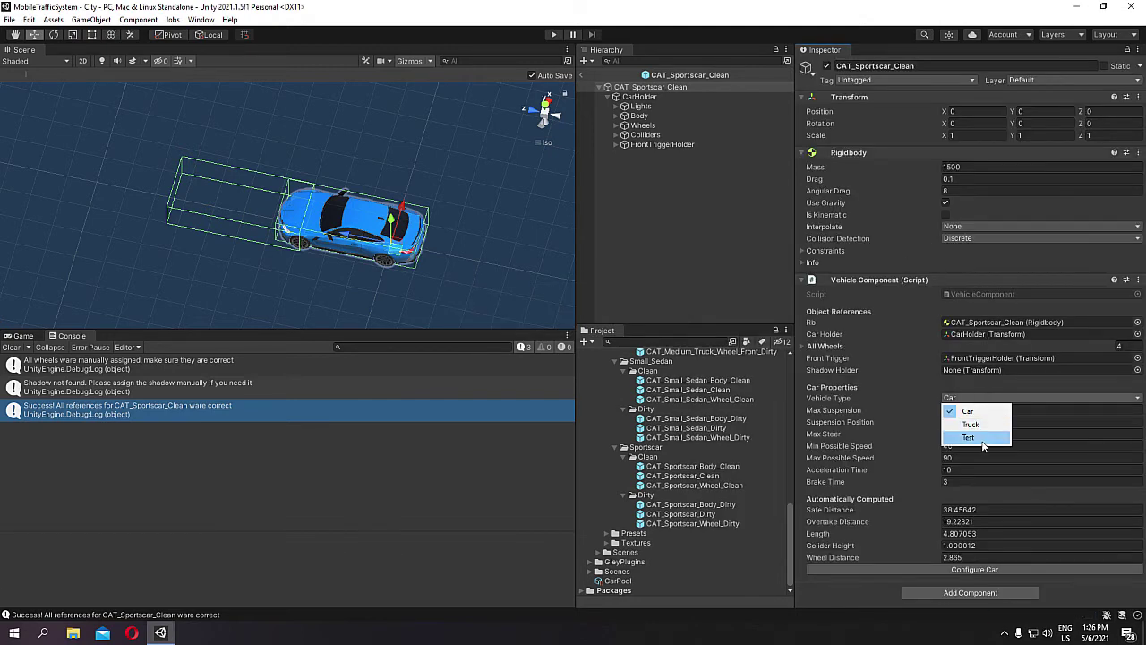
left_click(969, 411)
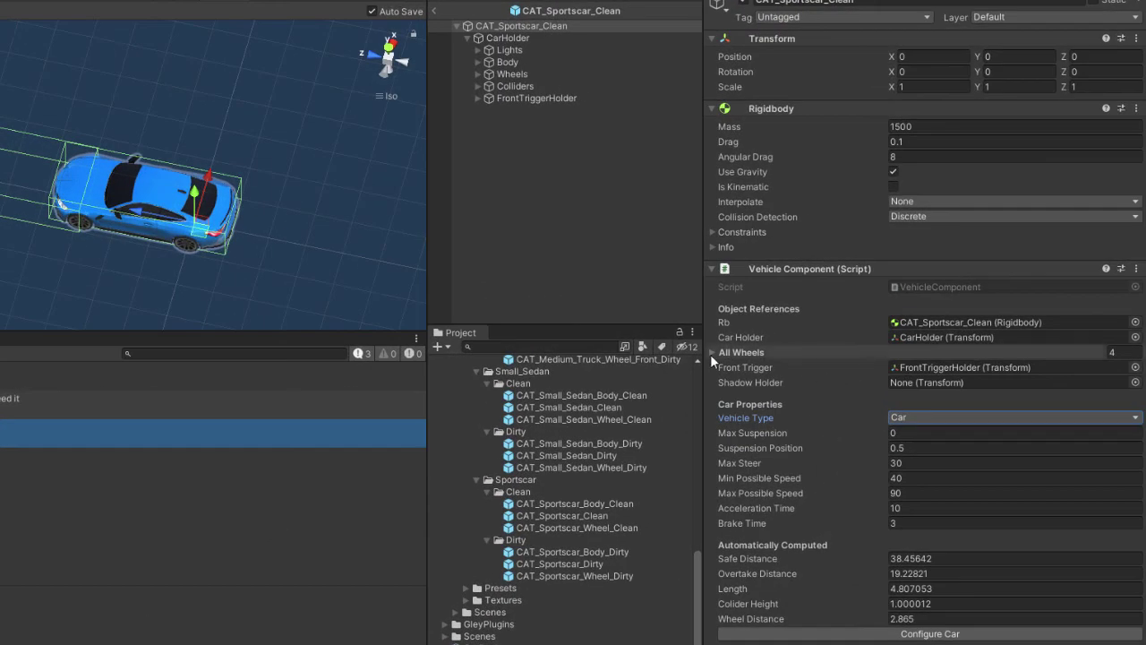
Expand the All Wheels list and collapse each wheel's children in the Wheels hierarchy group
left_click(801, 346)
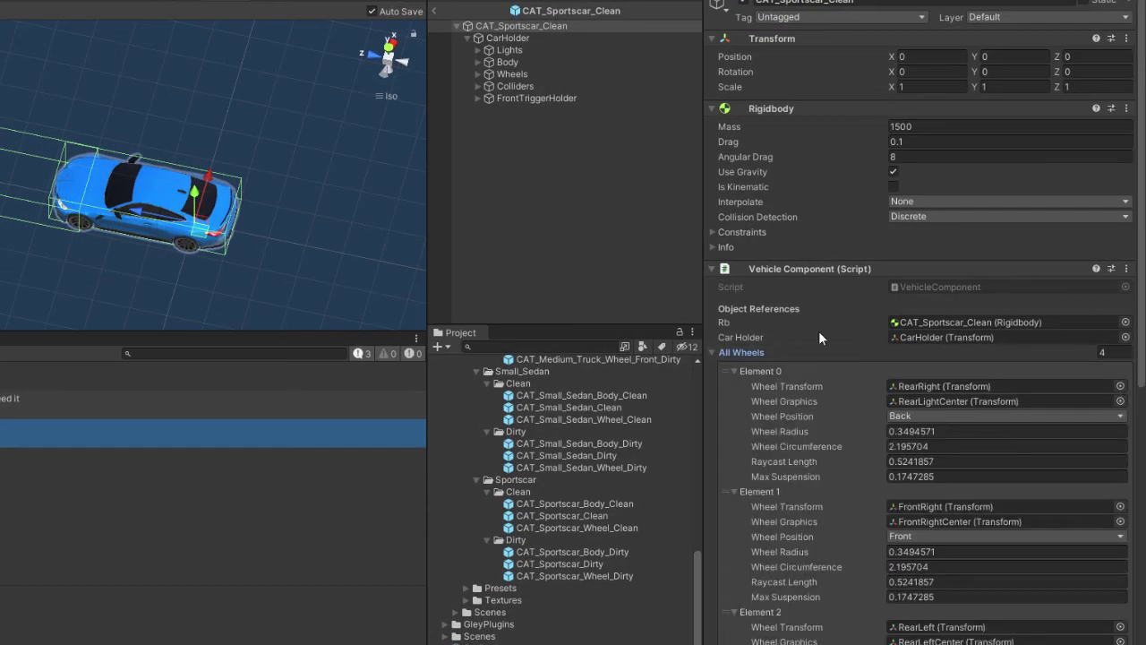
scroll(818, 338, "down", 8)
scroll(788, 305, "up", 6)
left_click(476, 74)
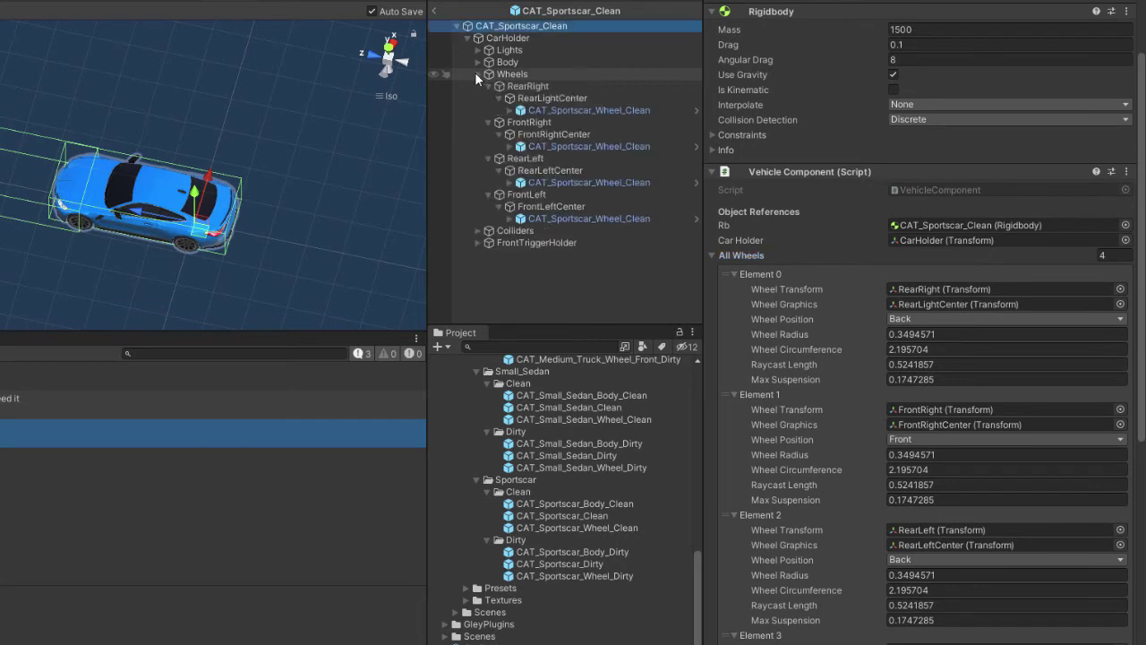
left_click(489, 86)
left_click(488, 98)
left_click(487, 109)
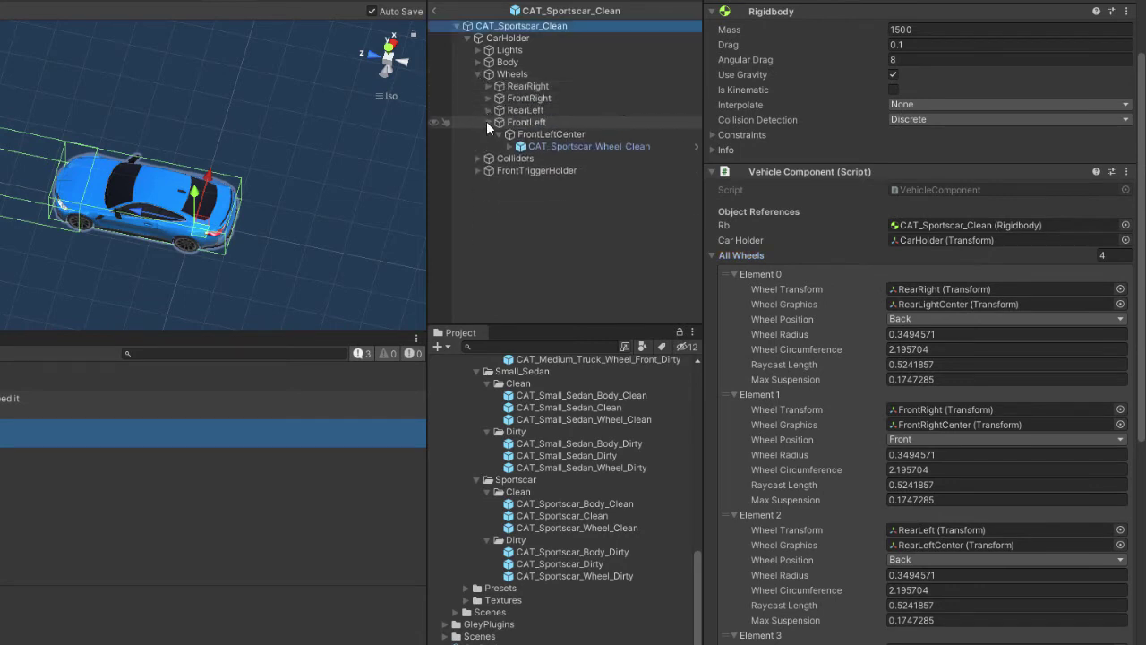
left_click(488, 122)
left_click(511, 74)
left_click(508, 38)
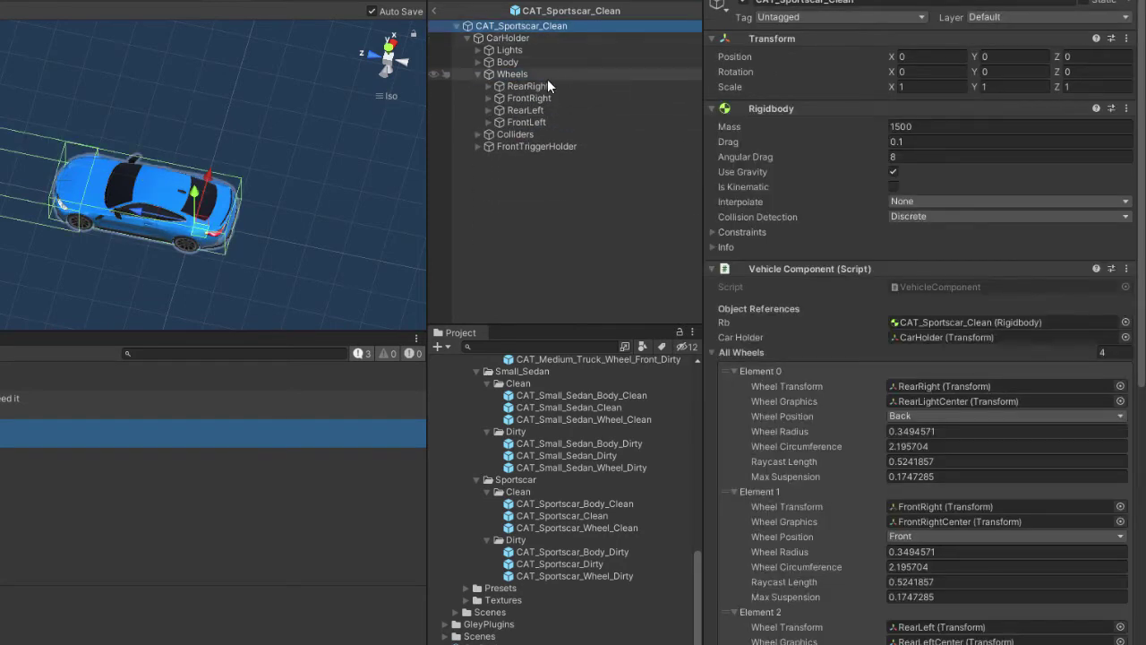
Step through the RearRight, FrontRight, FrontLeft and RearLeft wheel objects to inspect them
left_click(538, 85)
left_click(522, 99)
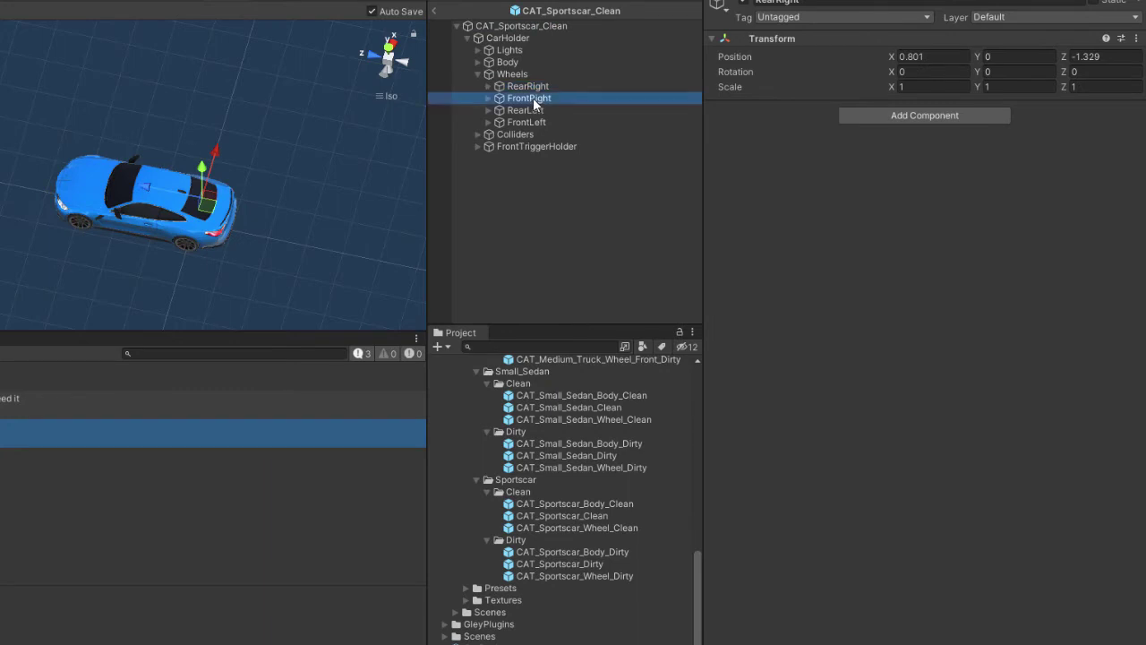
left_click(525, 122)
left_click(525, 110)
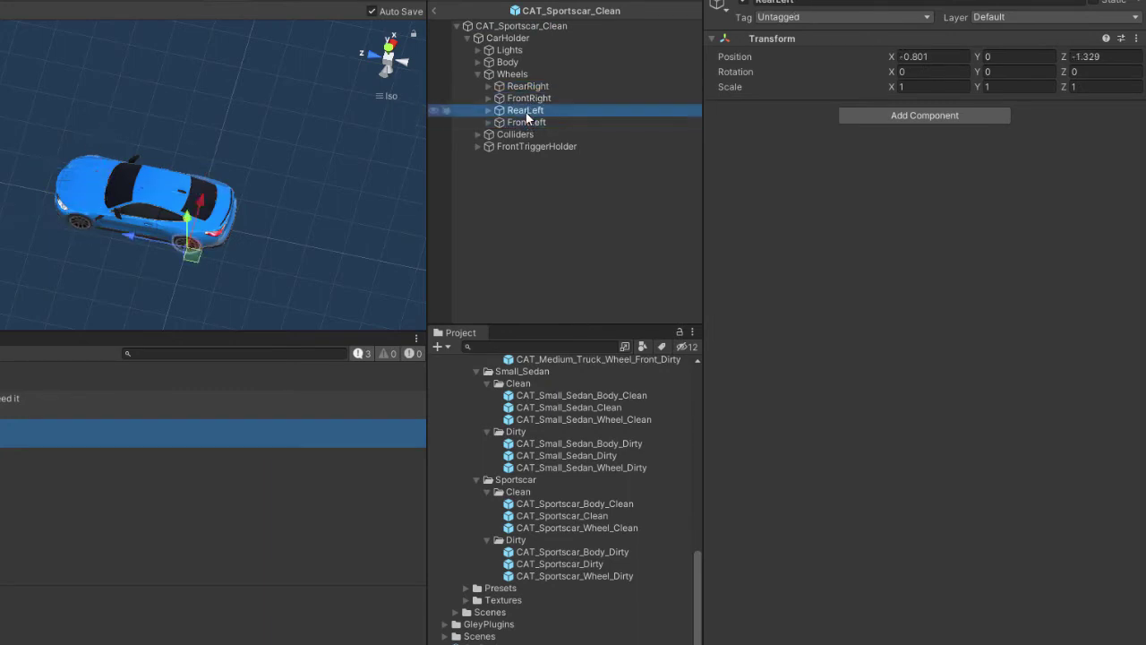
left_click(526, 86)
Select CAT_Sportscar_Clean and keep Element 0's wheel position as Back
left_click(523, 27)
scroll(895, 414, "down", 5)
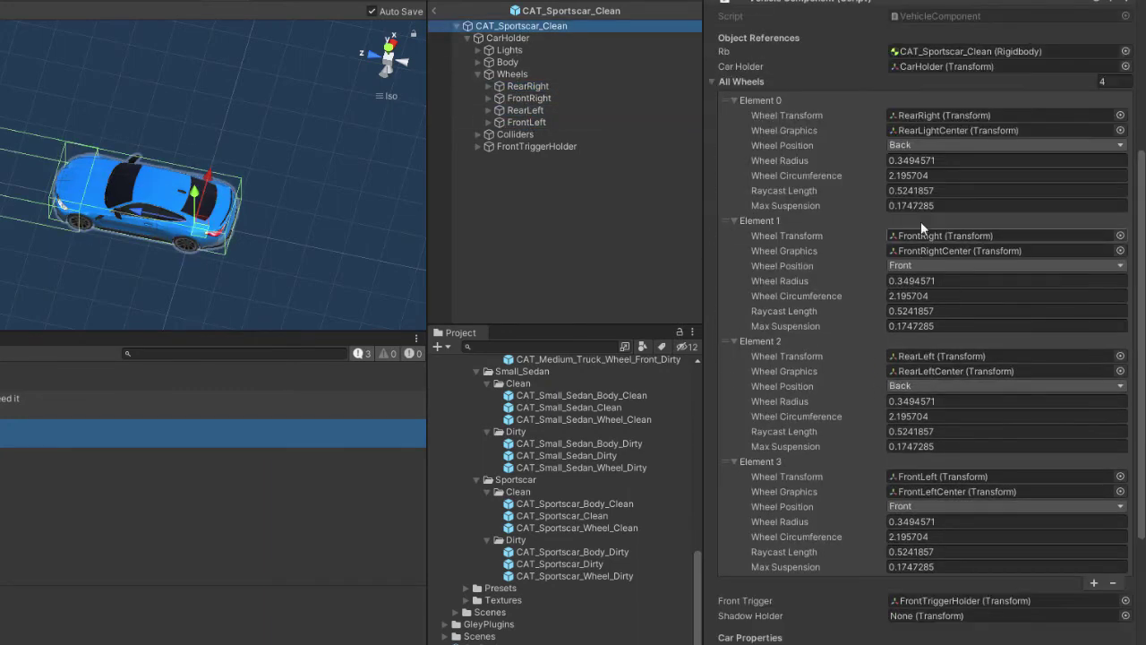
left_click(955, 145)
left_click(956, 184)
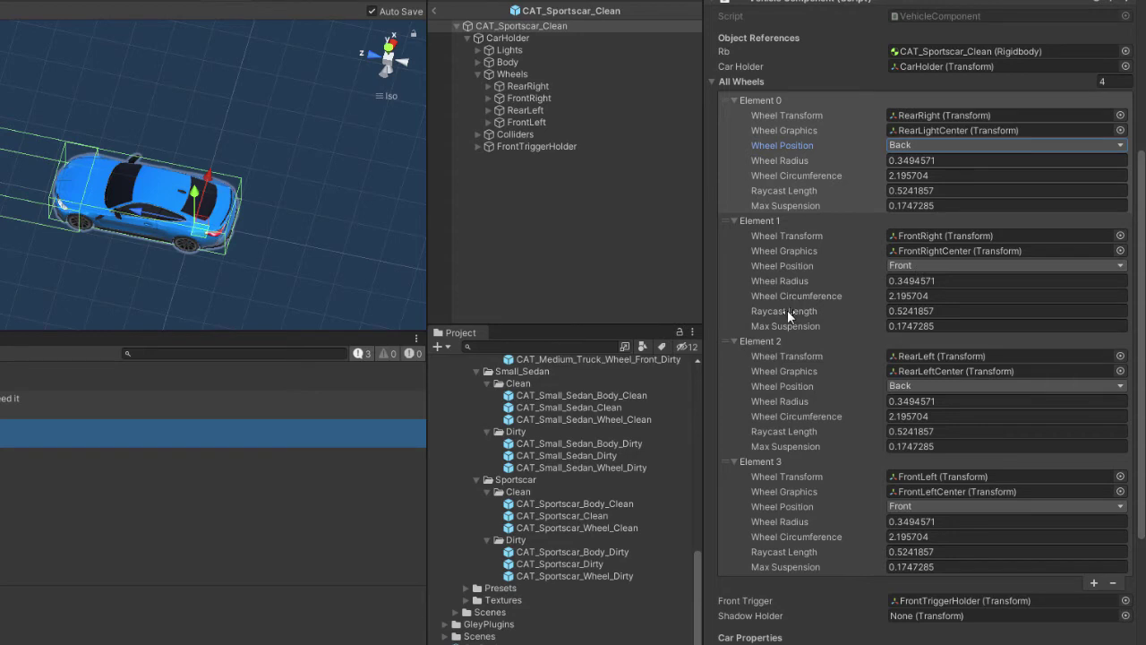
left_click_drag(296, 234, 101, 203, "alt")
scroll(102, 205, "up", 3)
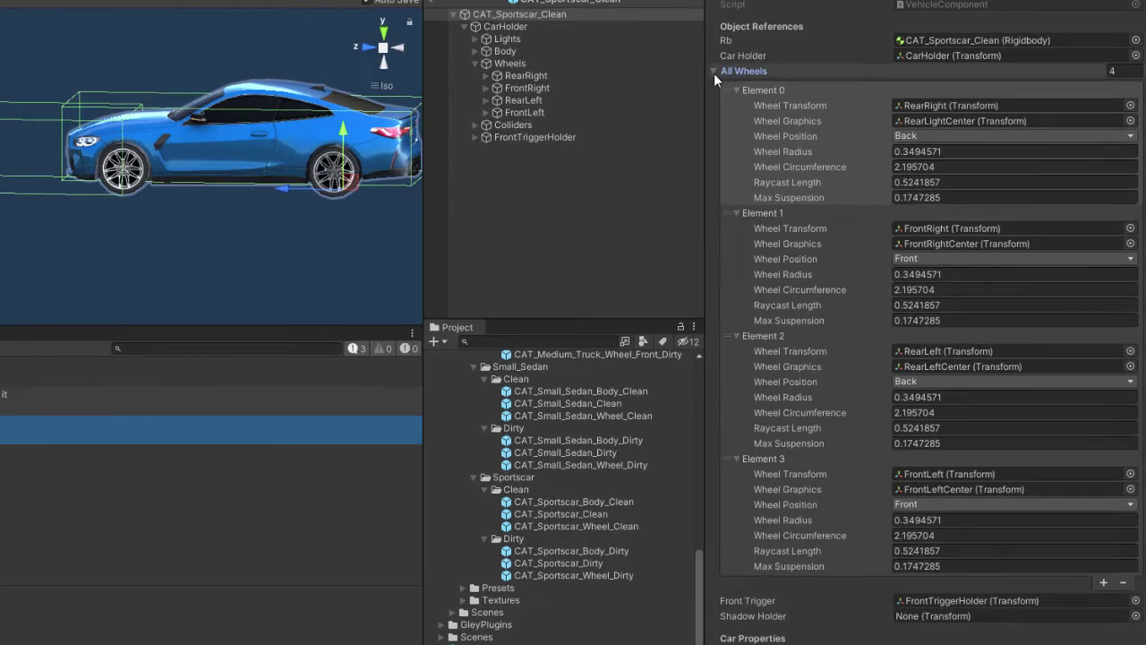
Collapse All Wheels to reveal the car properties and set Max Suspension to 0
left_click(713, 72)
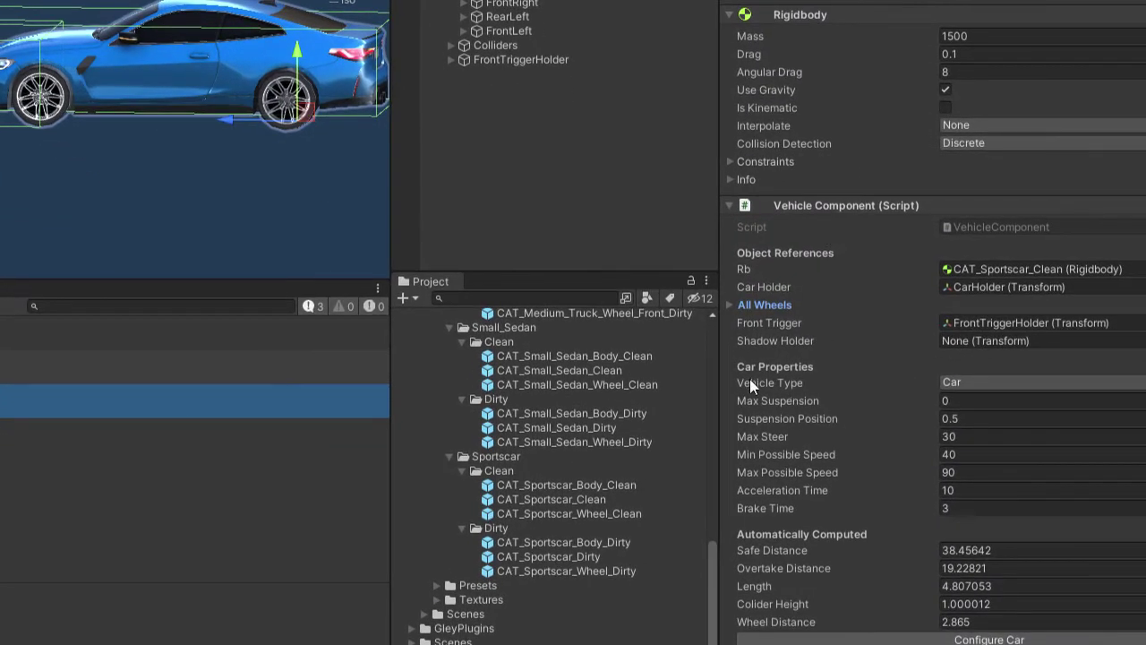
left_click(732, 306)
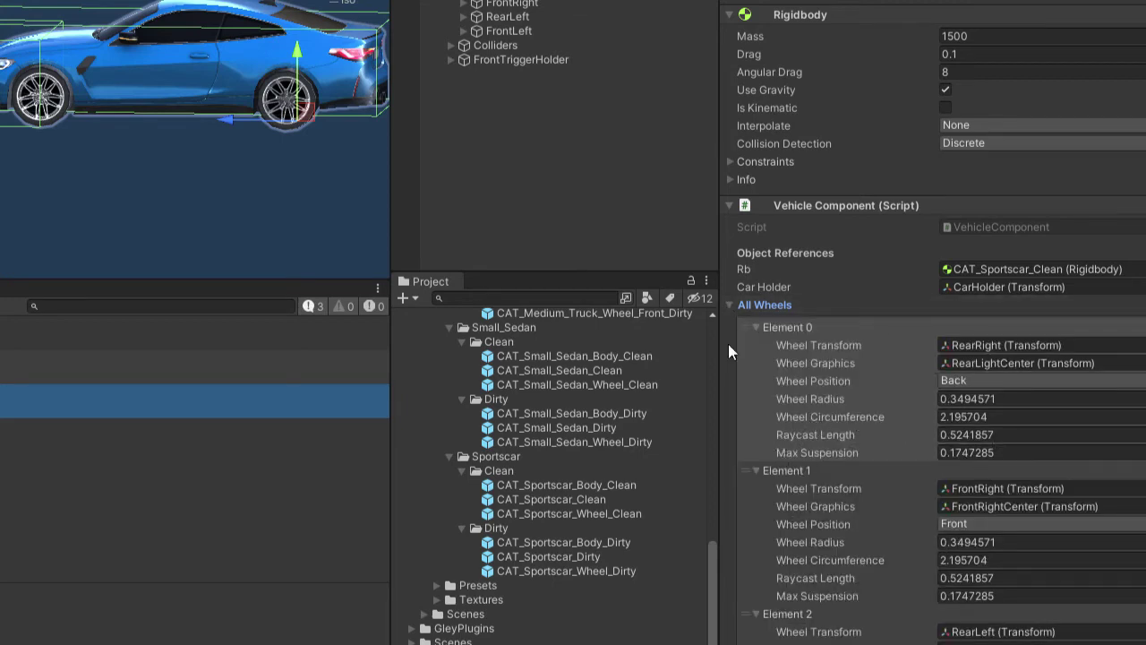
left_click(731, 306)
left_click(999, 400)
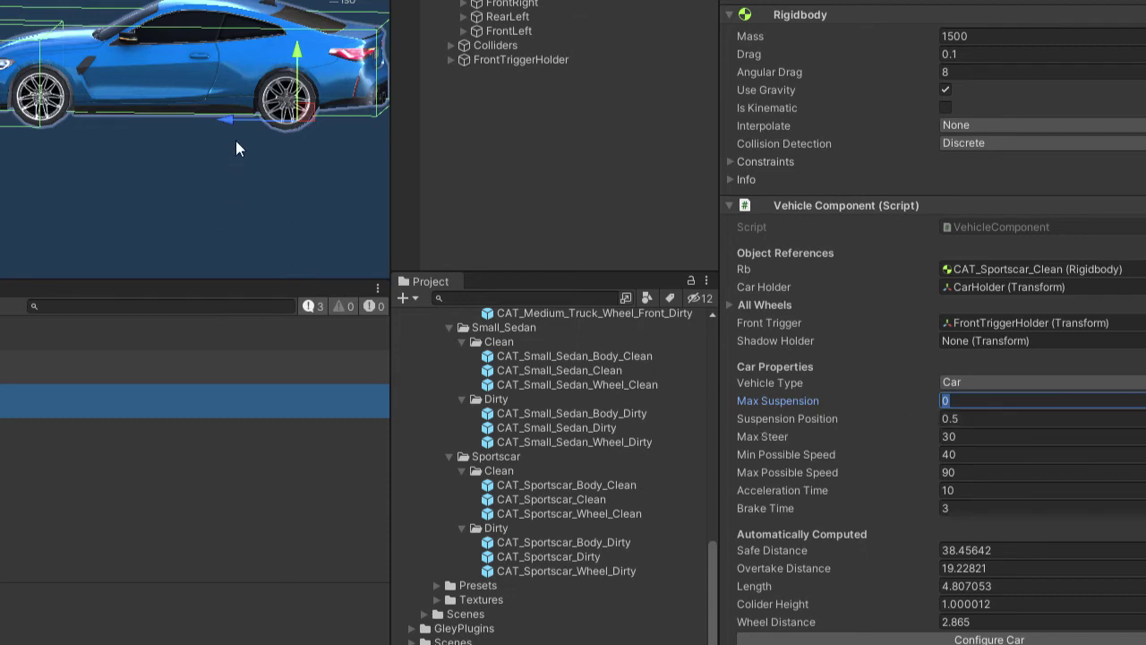
scroll(32, 112, "up", 5)
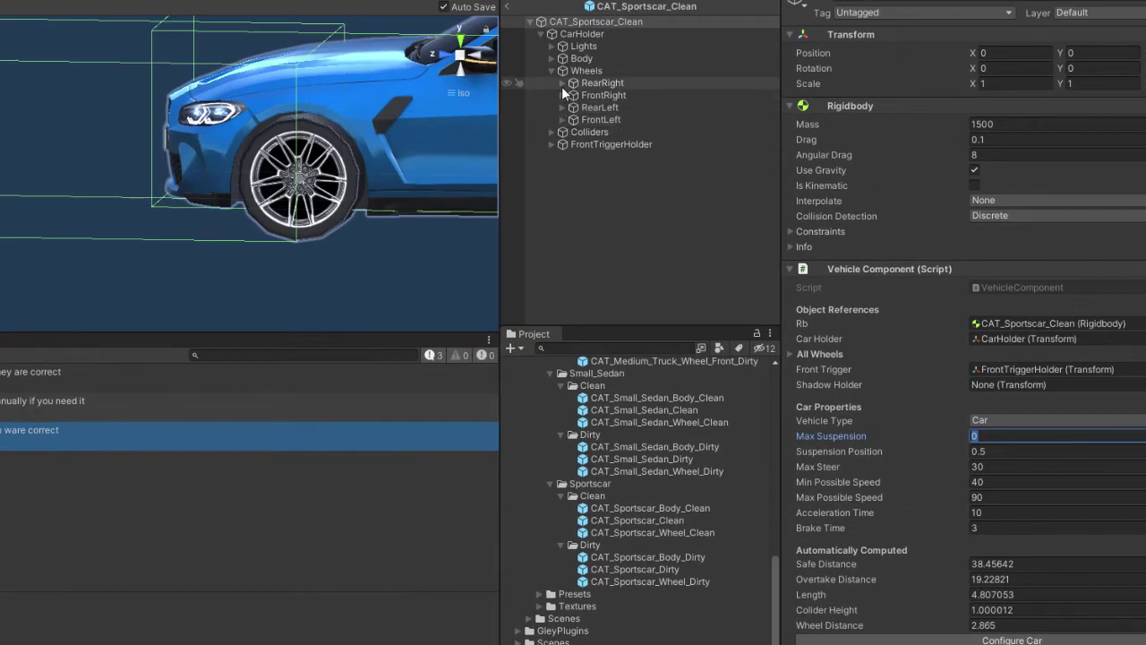
left_click(562, 83)
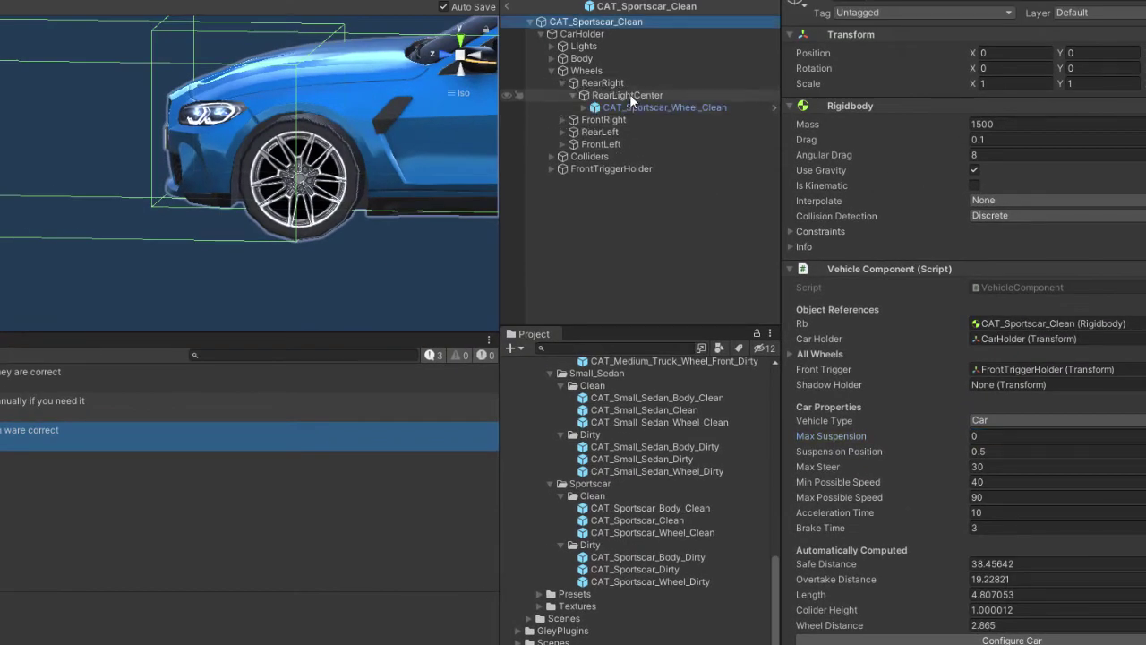
left_click(629, 94)
left_click(563, 82)
left_click(562, 95)
left_click(621, 107)
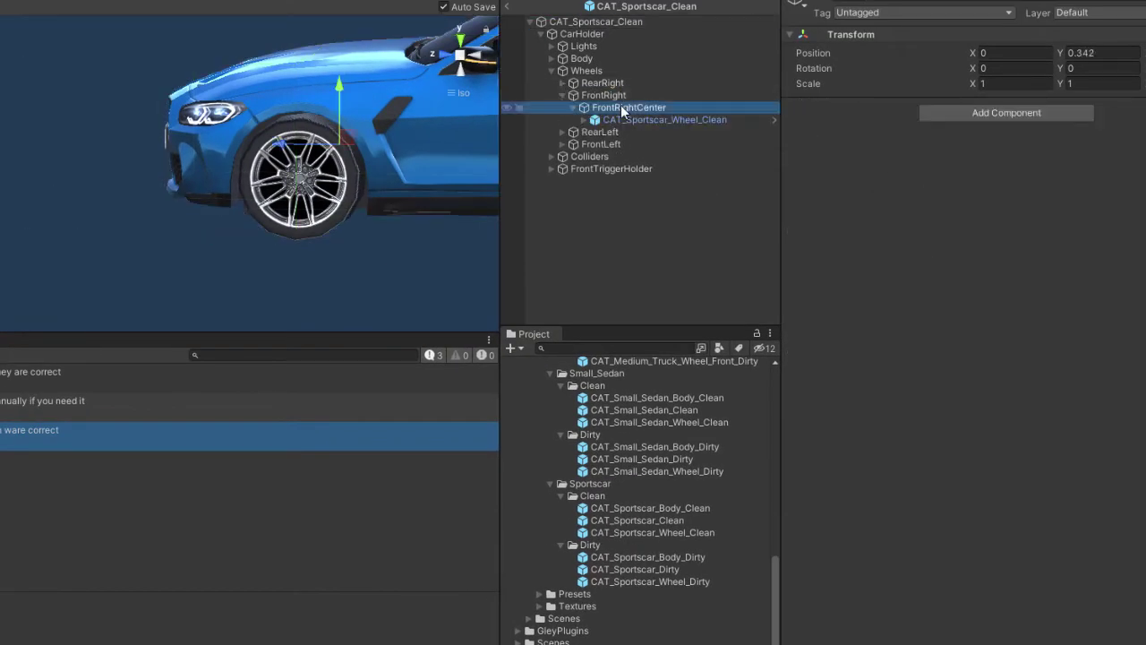
left_click(560, 96)
left_click(562, 119)
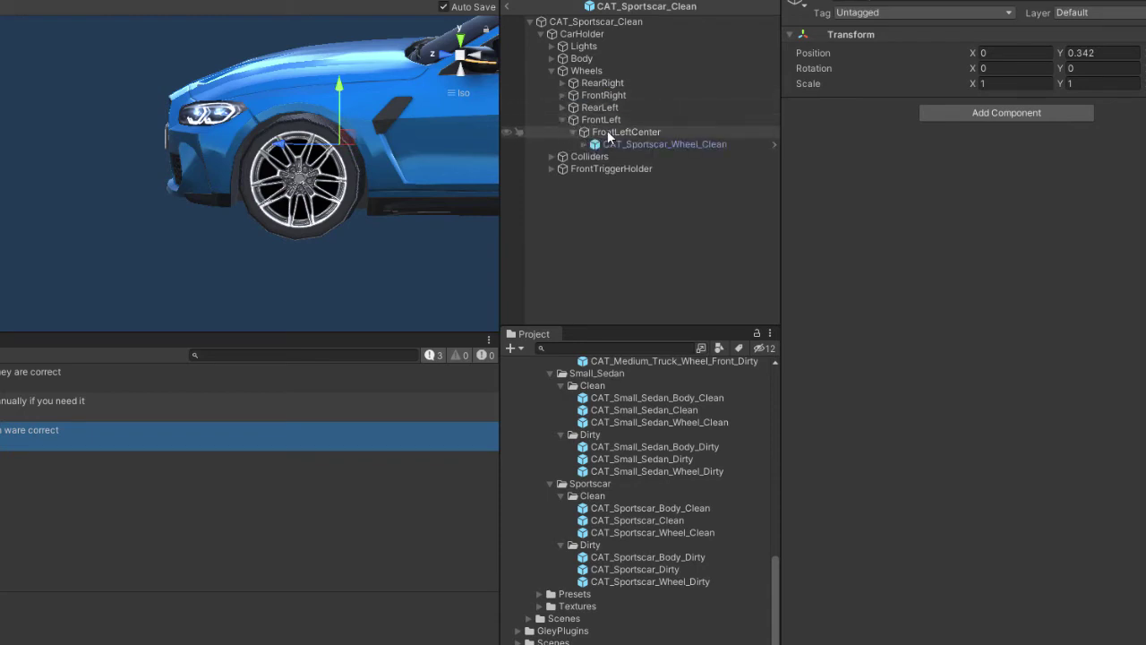
left_click(625, 132)
mouse_move(976, 71)
left_mouse_down()
mouse_move(946, 64)
mouse_move(967, 69)
left_mouse_up()
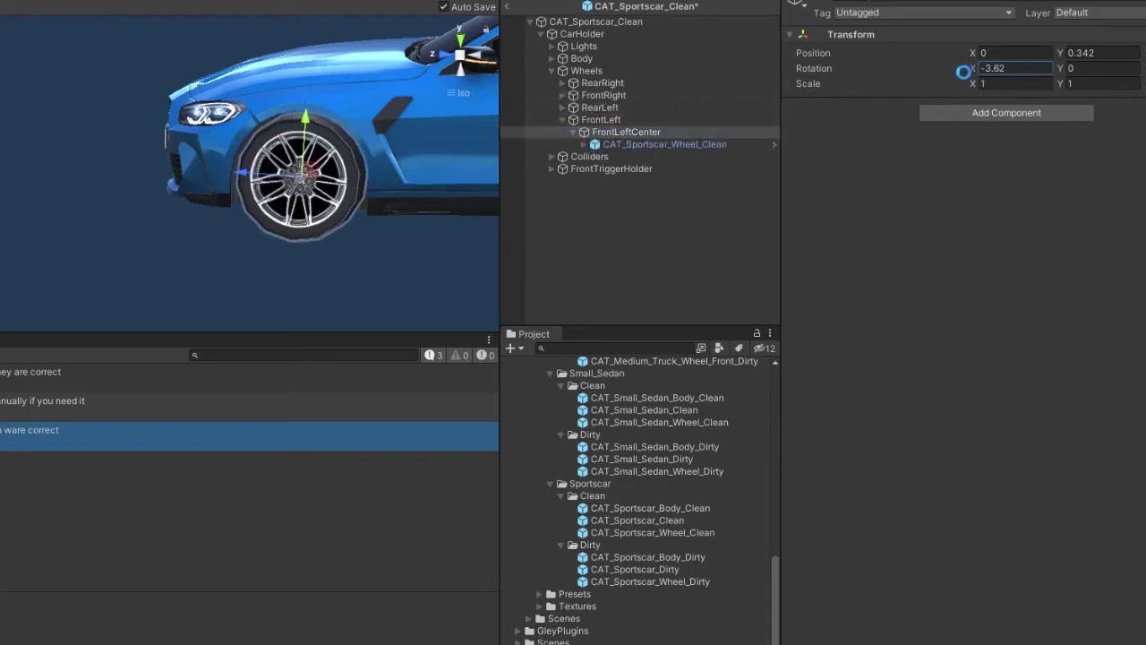
type("0")
left_click_drag(1066, 78, 480, 92)
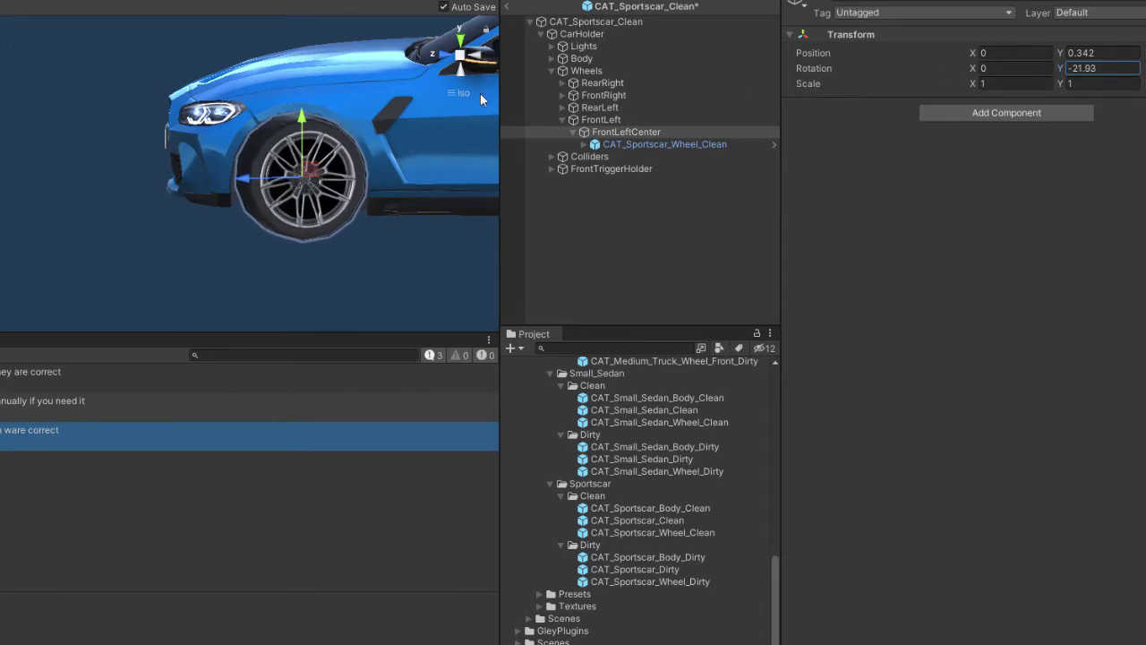
left_click_drag(152, 112, 445, 123, "alt")
left_click_drag(1060, 68, 911, 69)
left_click(1110, 69)
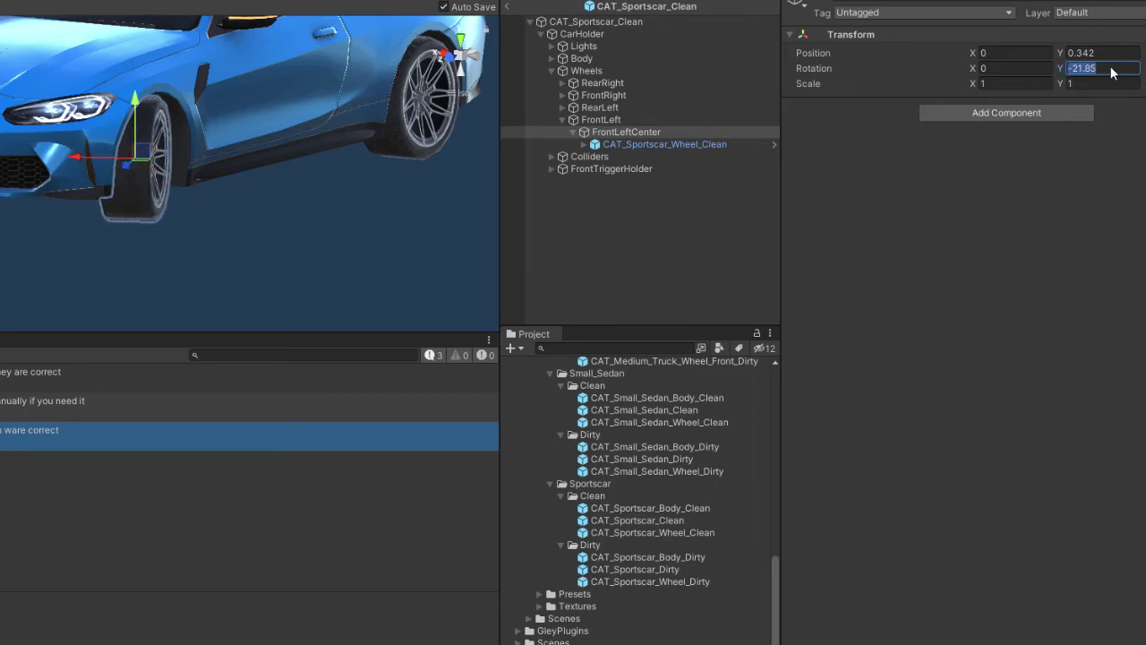
type("0")
left_click(632, 23)
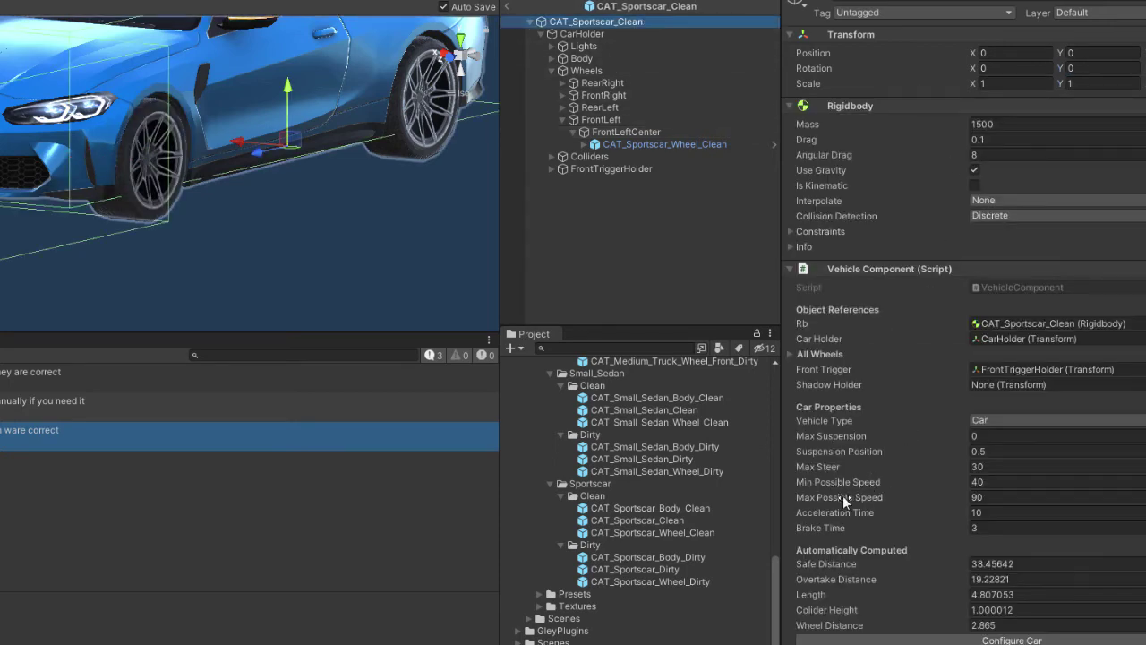
Edit the speed fields and set Acceleration Time to 3
mouse_move(893, 481)
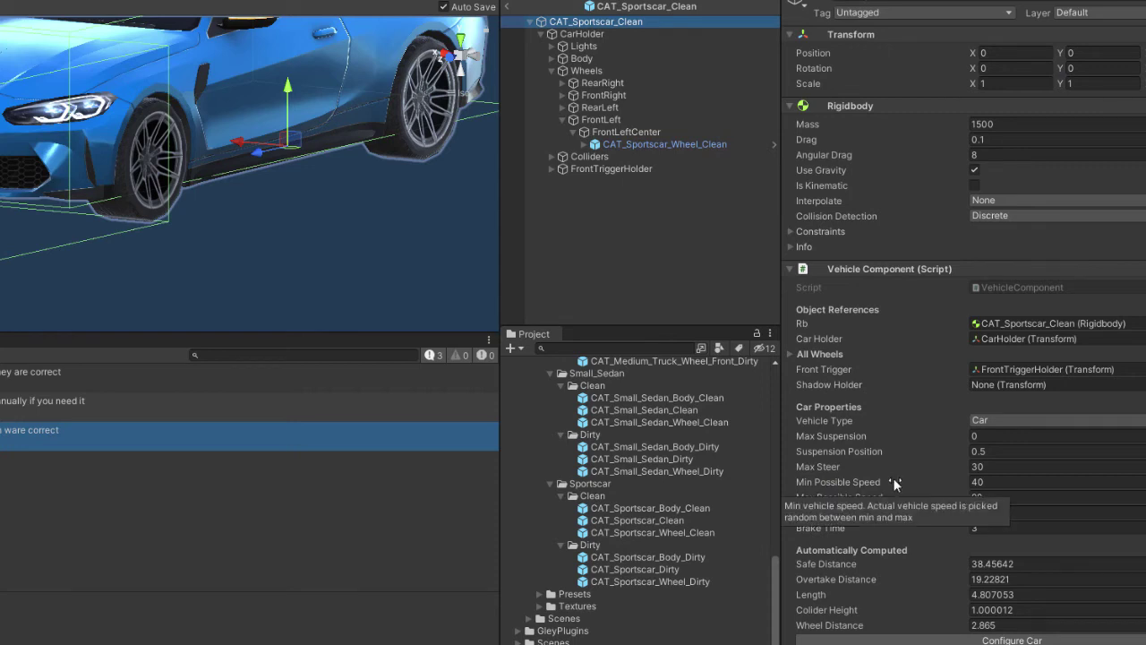
left_click(977, 483)
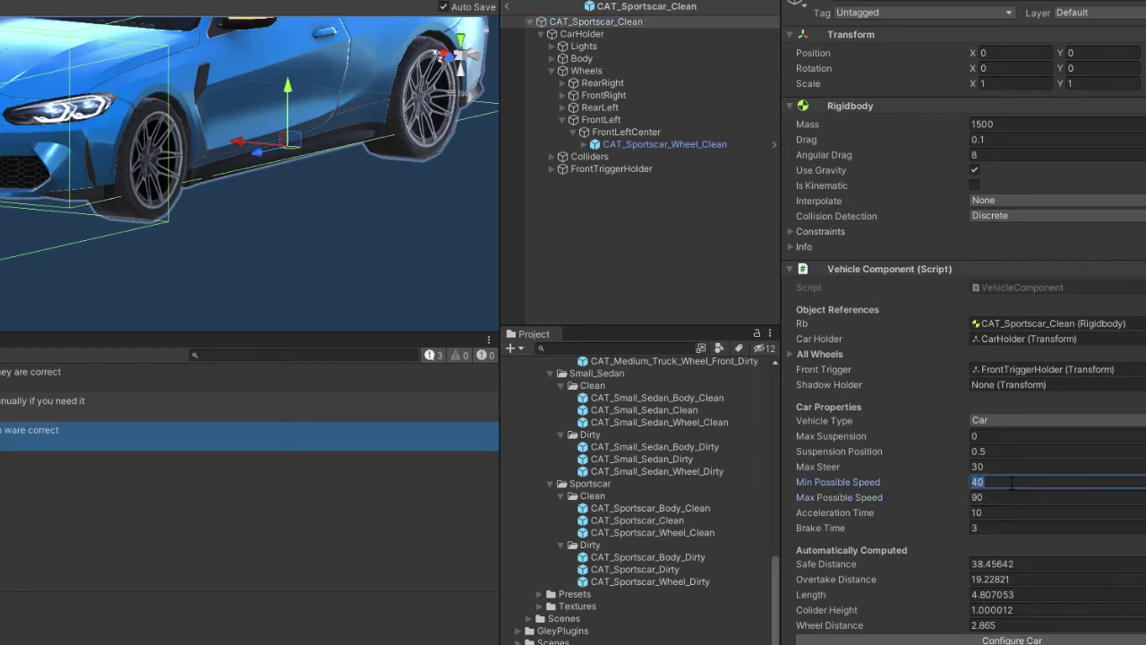
left_click(1011, 497)
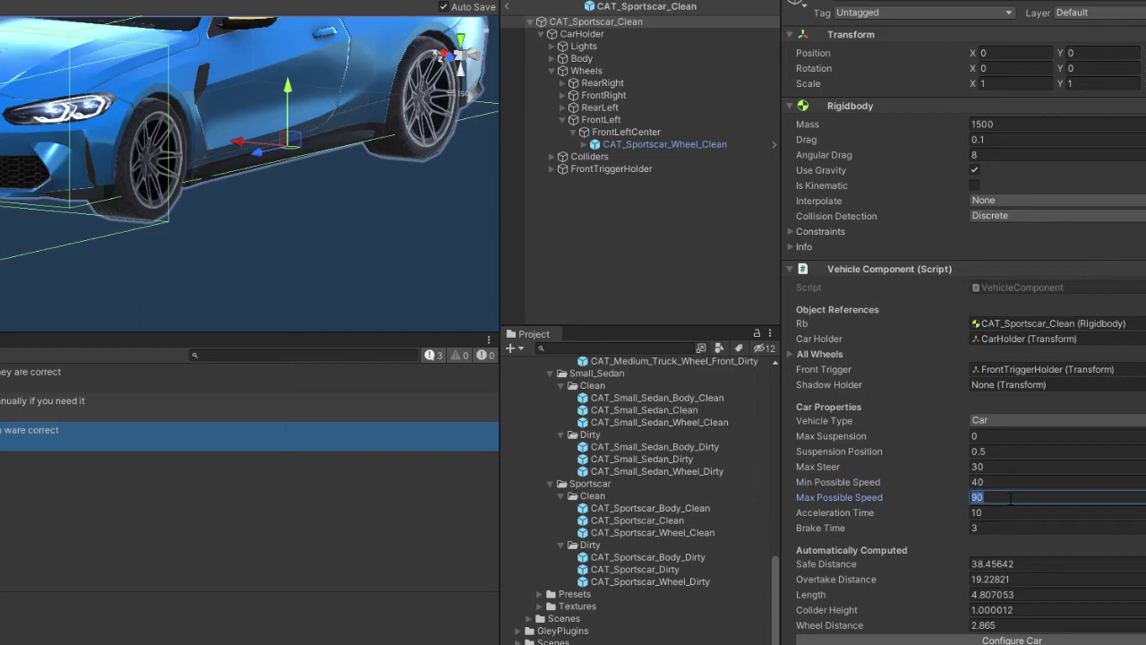
key("shift+Tab")
type("90")
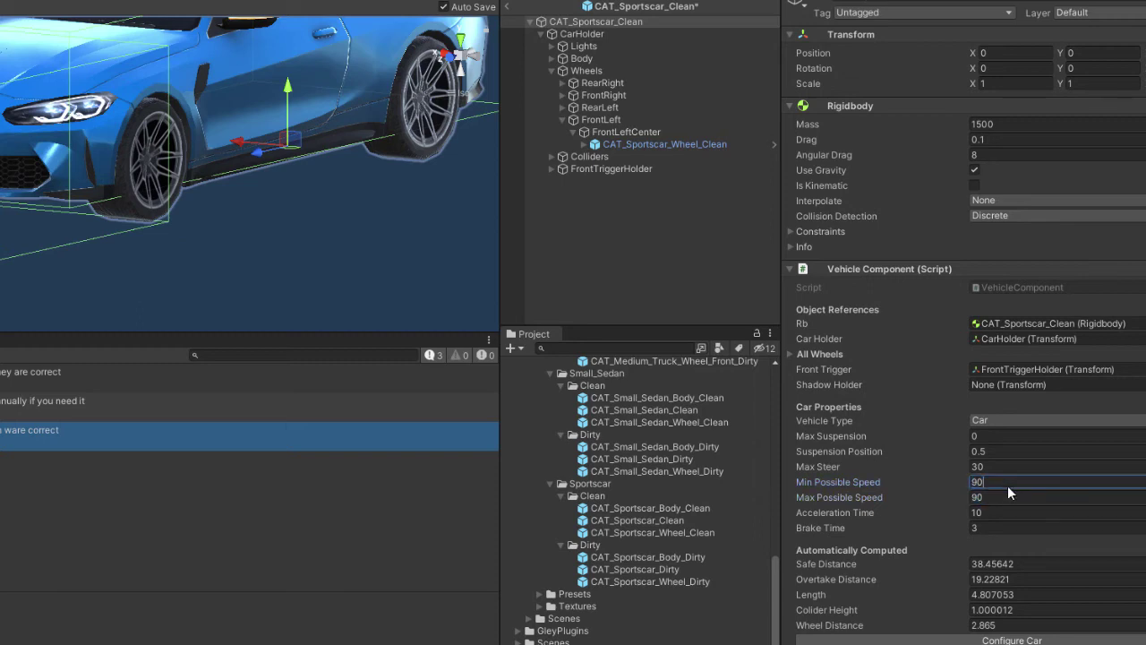
key("Tab")
left_click(1001, 484)
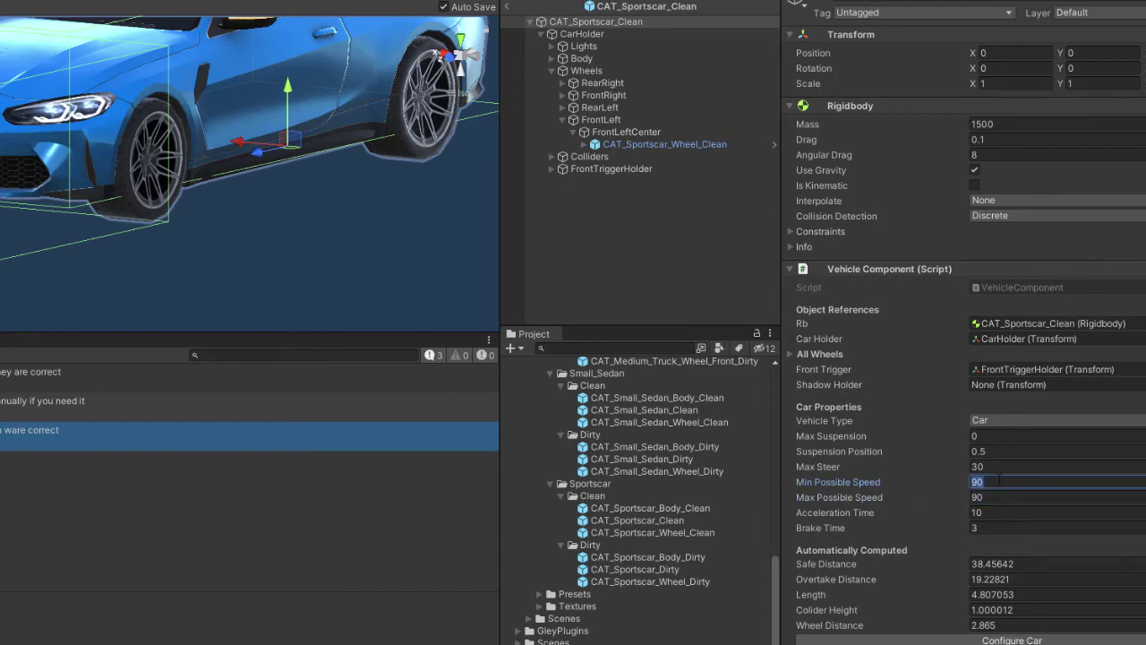
left_click(995, 513)
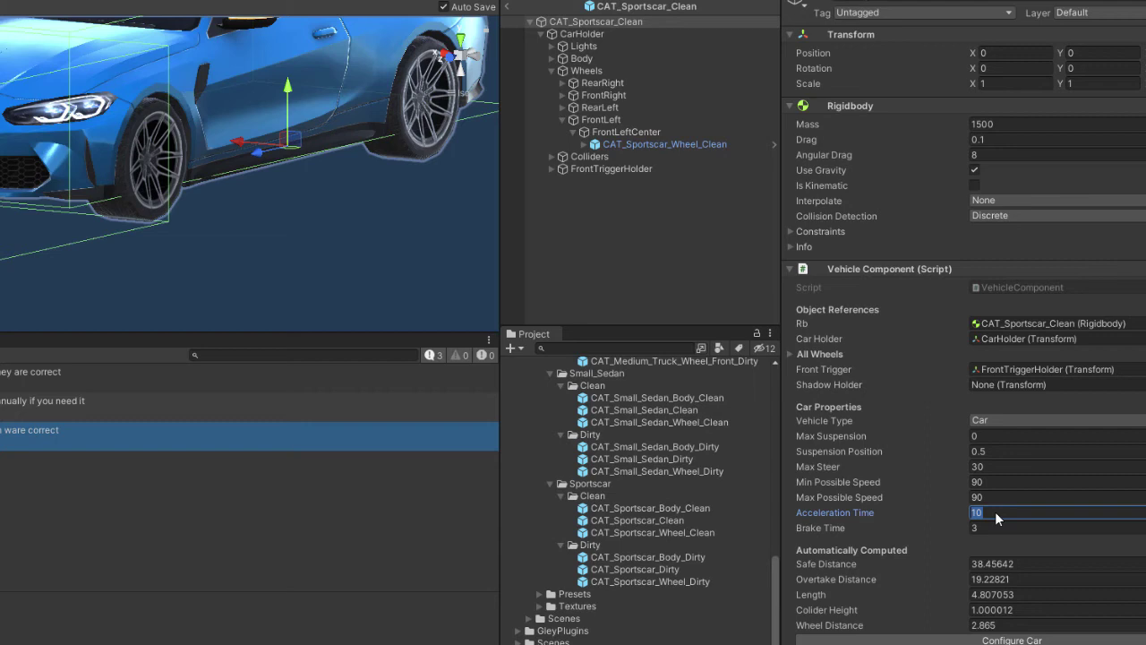
left_click(994, 499)
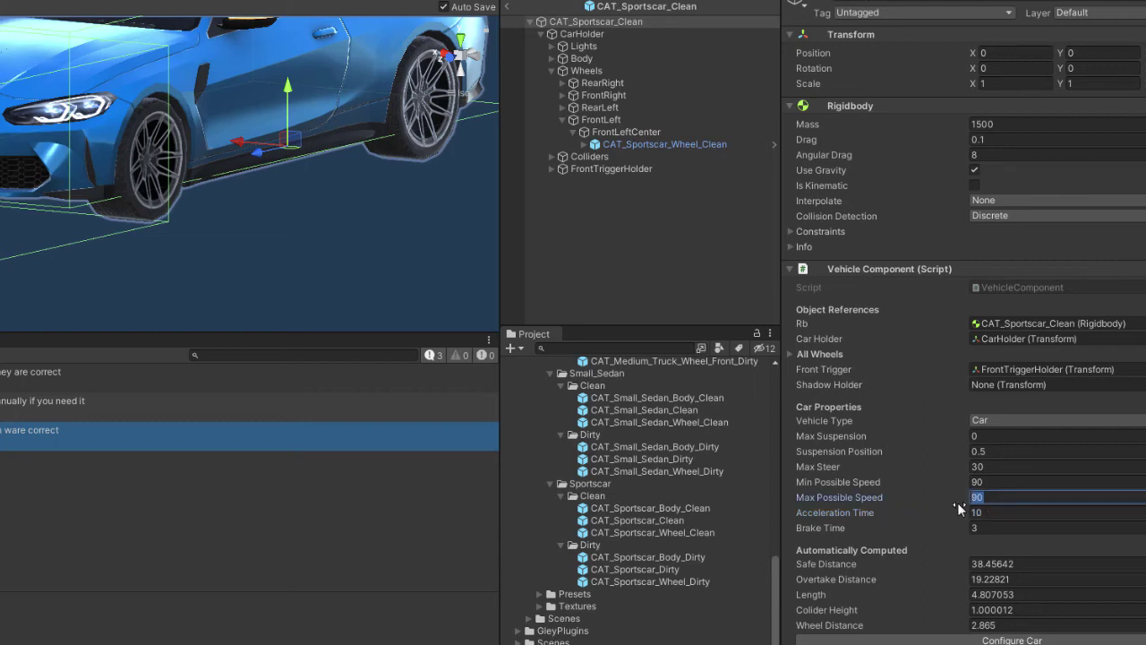
left_click(1001, 514)
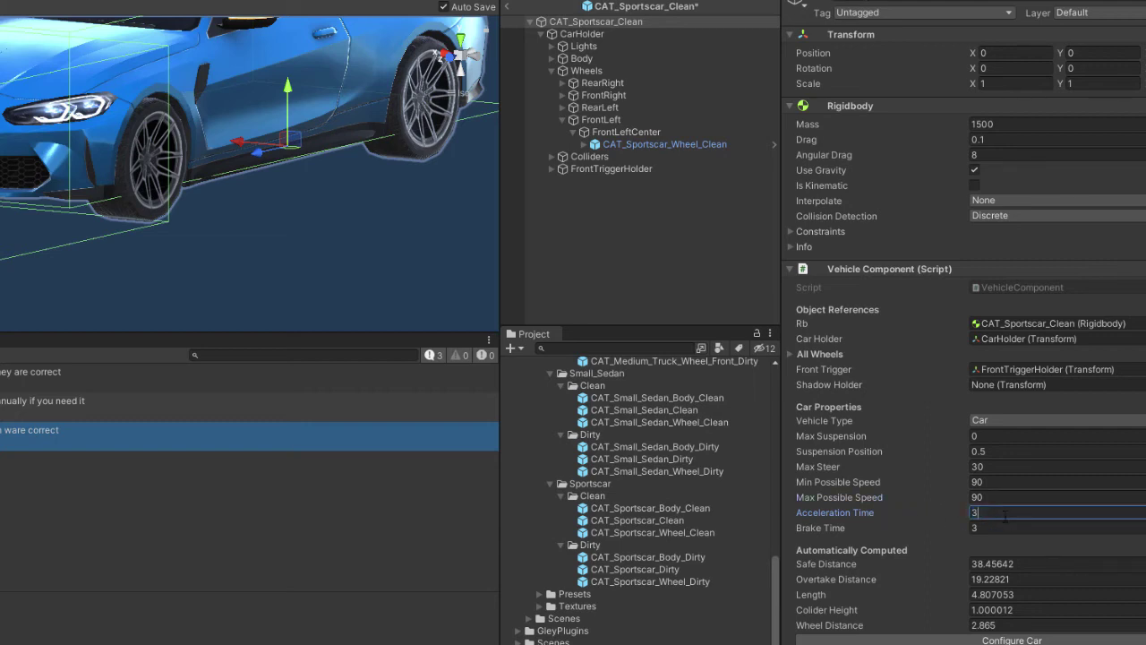
type("3")
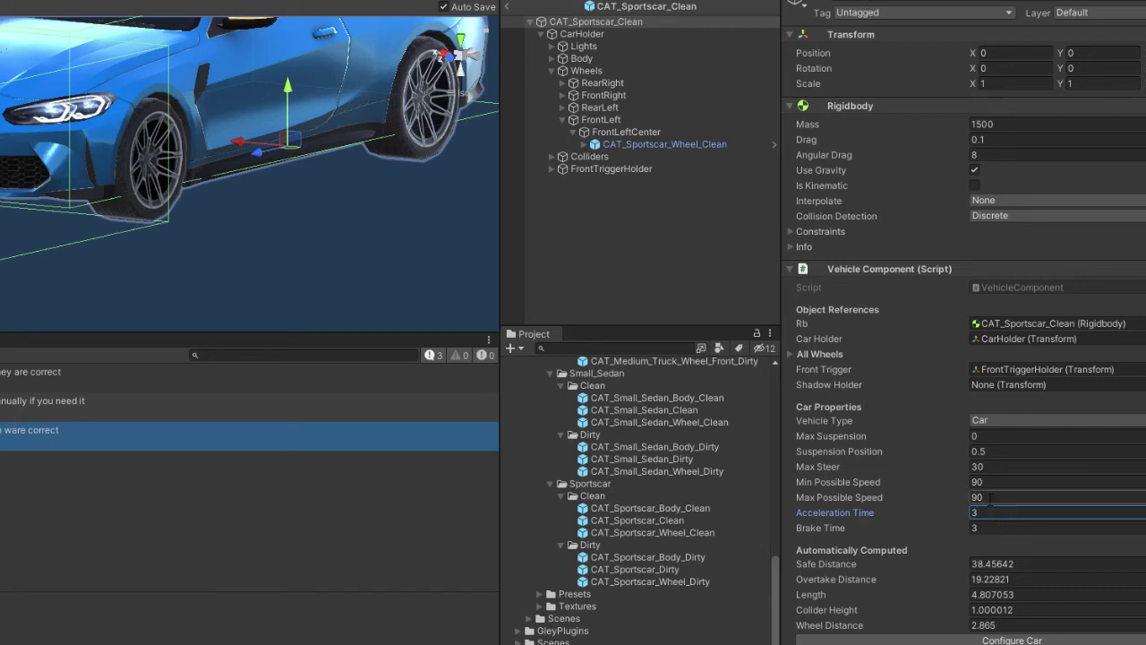
Restore Min Possible Speed to 40 and Max Possible Speed to 90
left_click(993, 486)
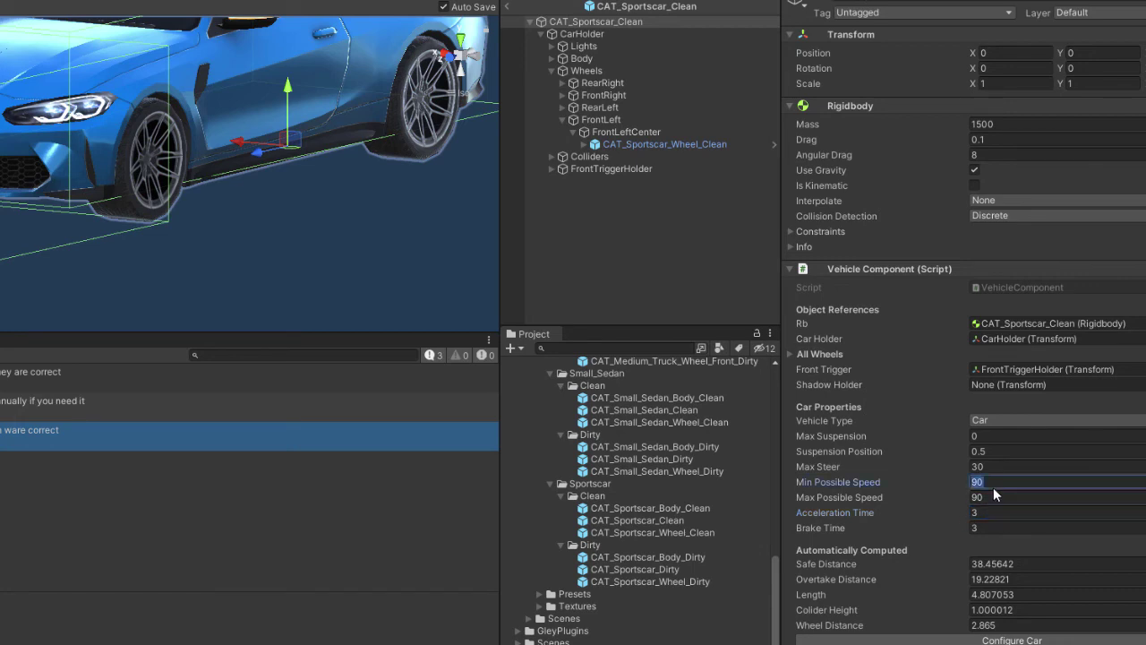
type("40")
key("Tab")
type("40")
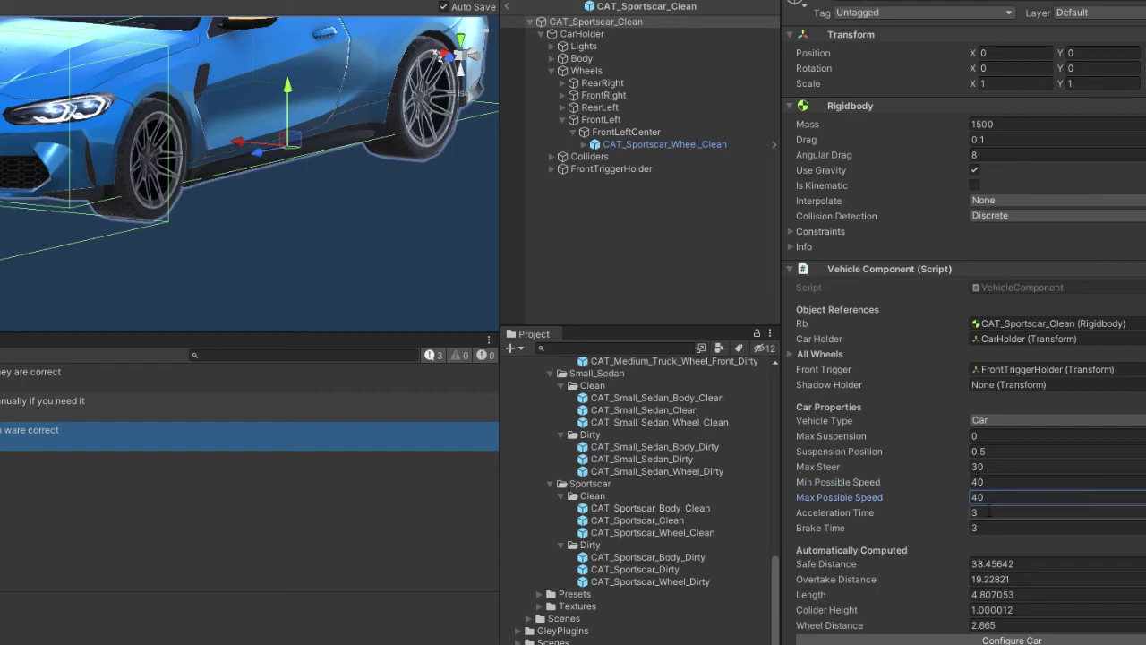
left_click(988, 513)
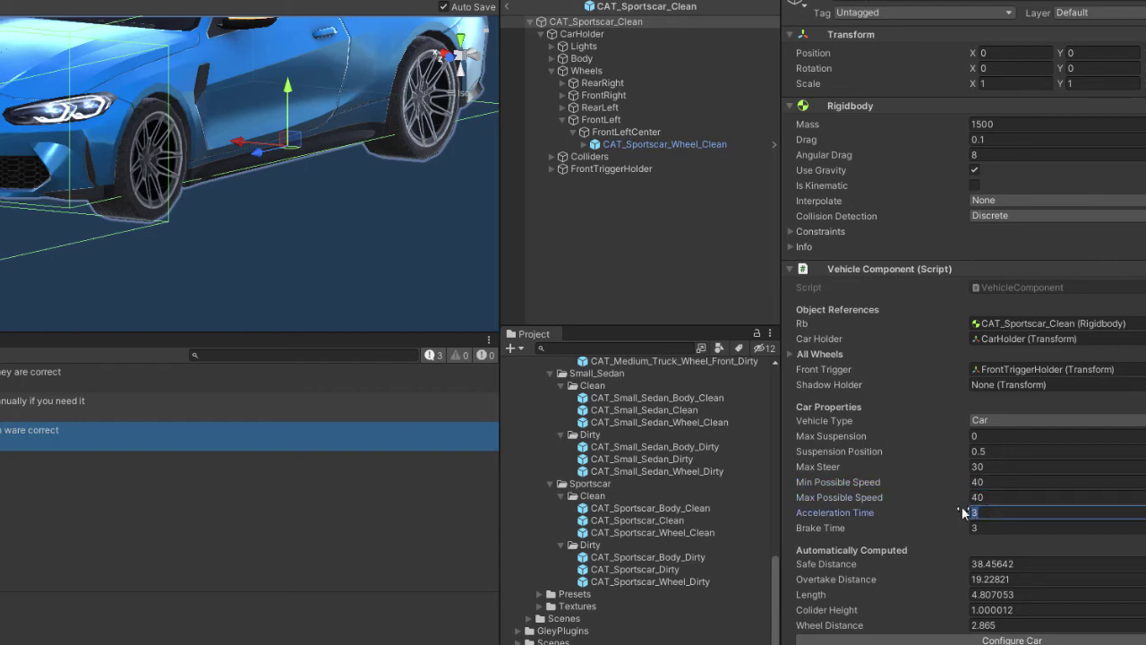
left_click(1001, 498)
type("90")
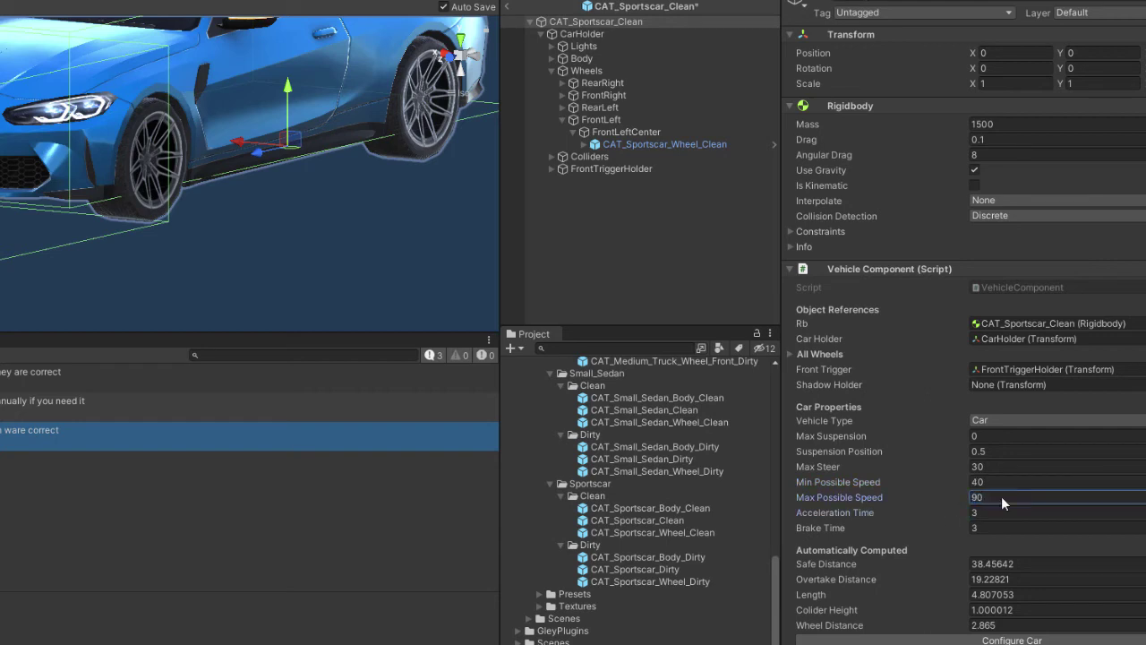
left_click(998, 528)
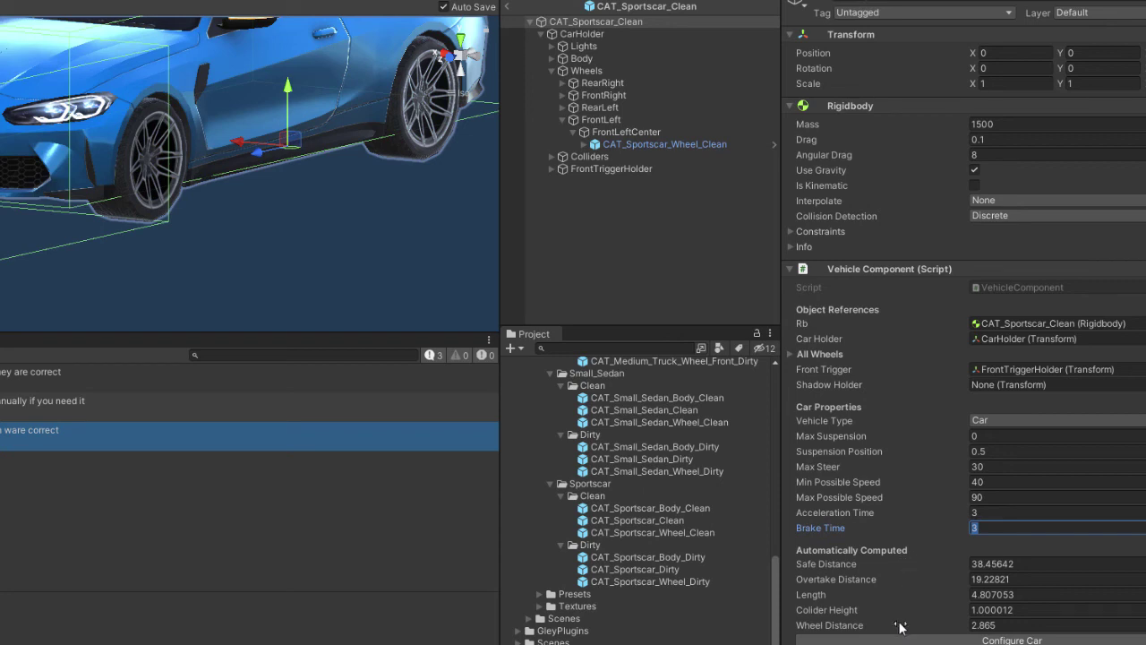
mouse_move(888, 563)
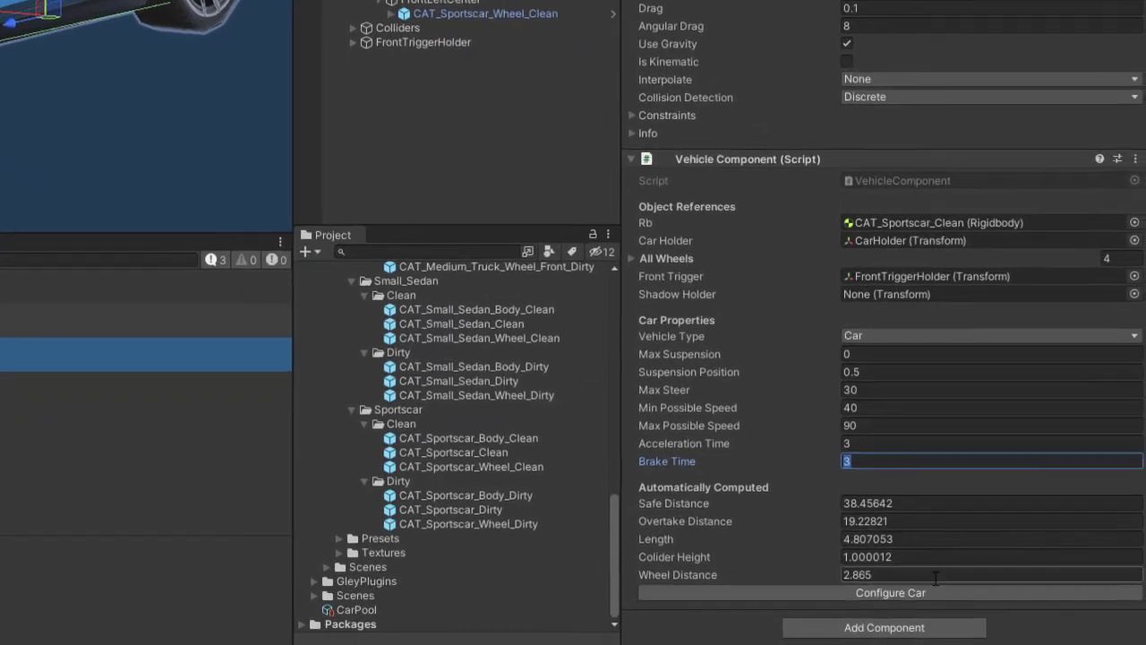
Add a Vehicle Lights Component via the 'compo' search and run Configure Car
left_click(1007, 641)
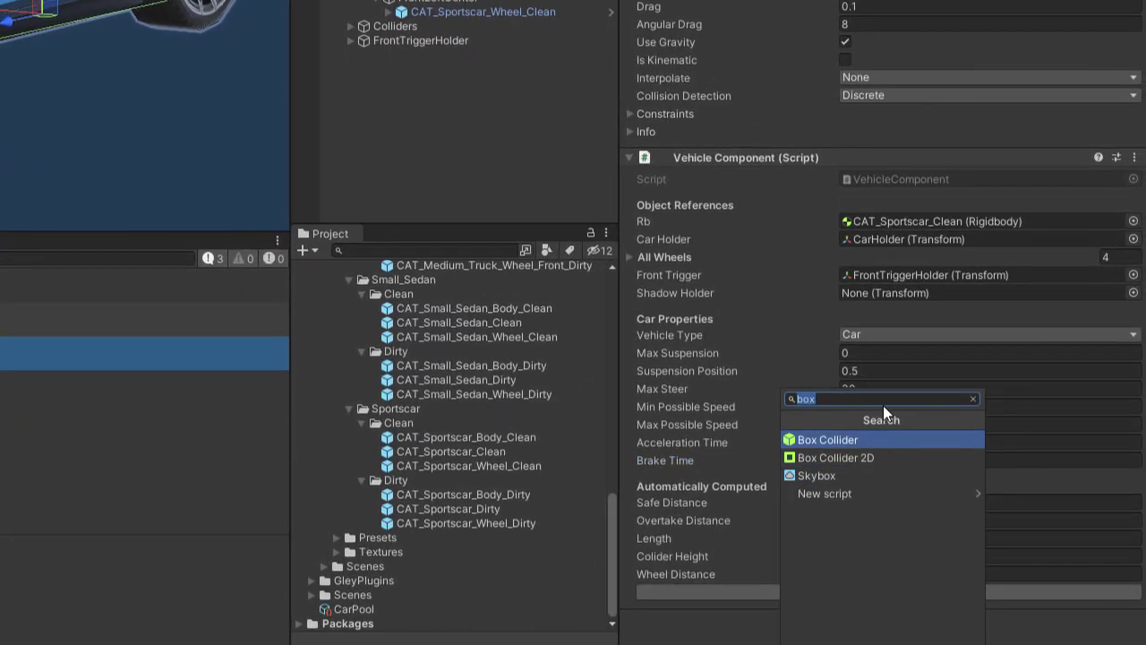
key("BackSpace")
type("comp")
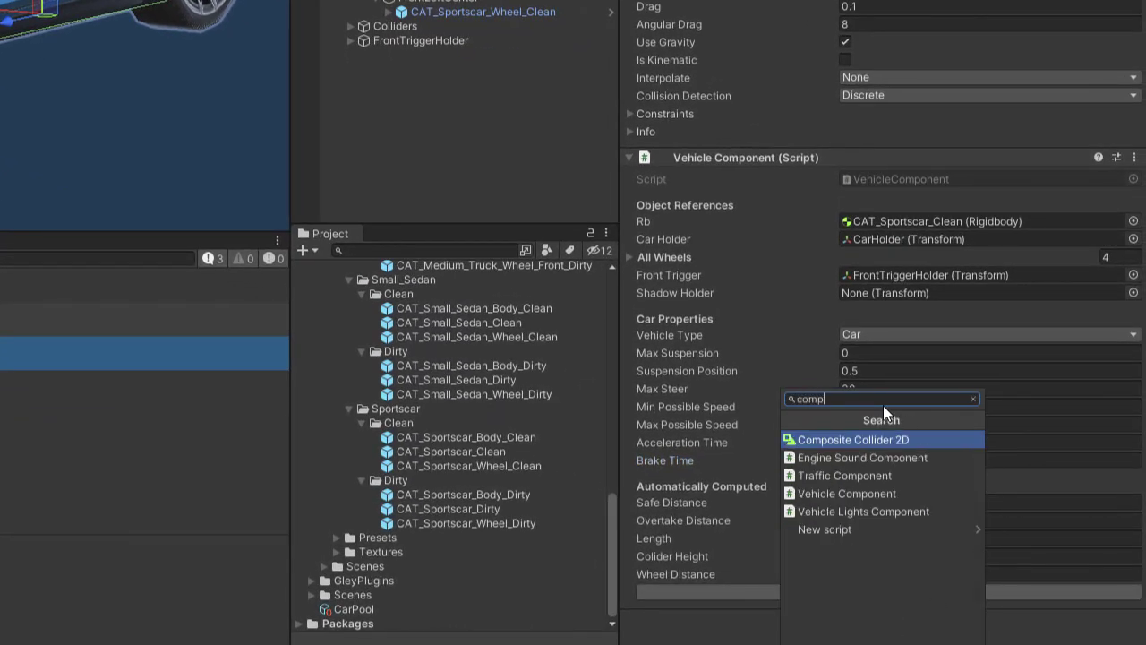
type("o")
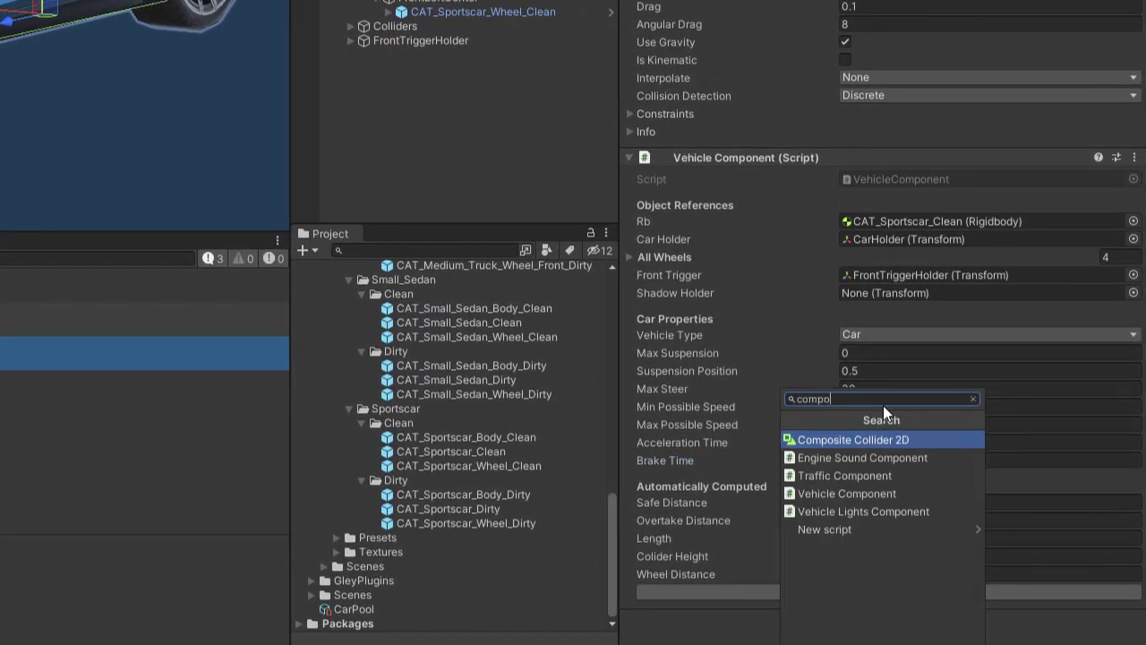
left_click(844, 511)
scroll(934, 476, "down", 3)
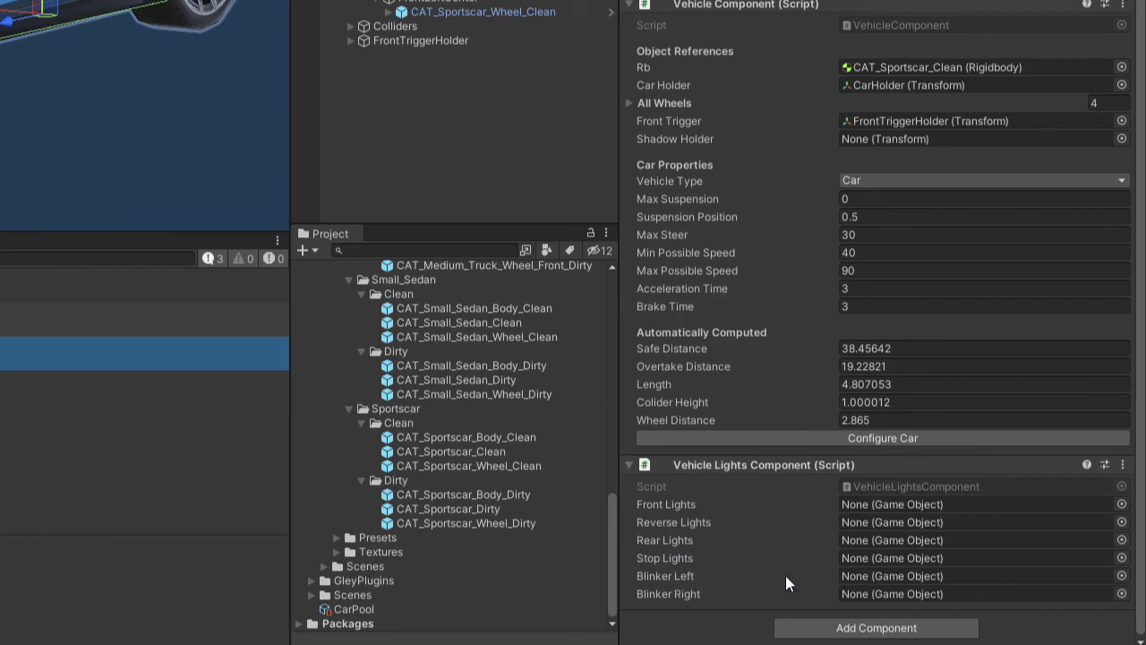
left_click(922, 439)
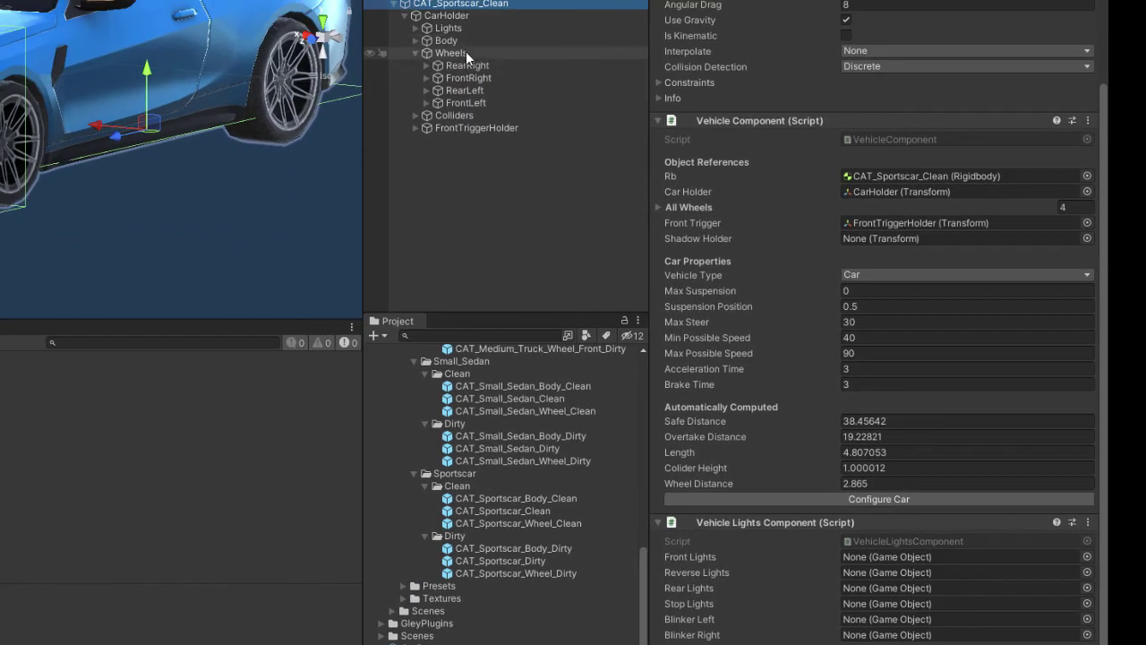
Expand the Lights group and fill the light slots, dragging FrontLights into Front Lights
left_click(414, 53)
left_click(415, 28)
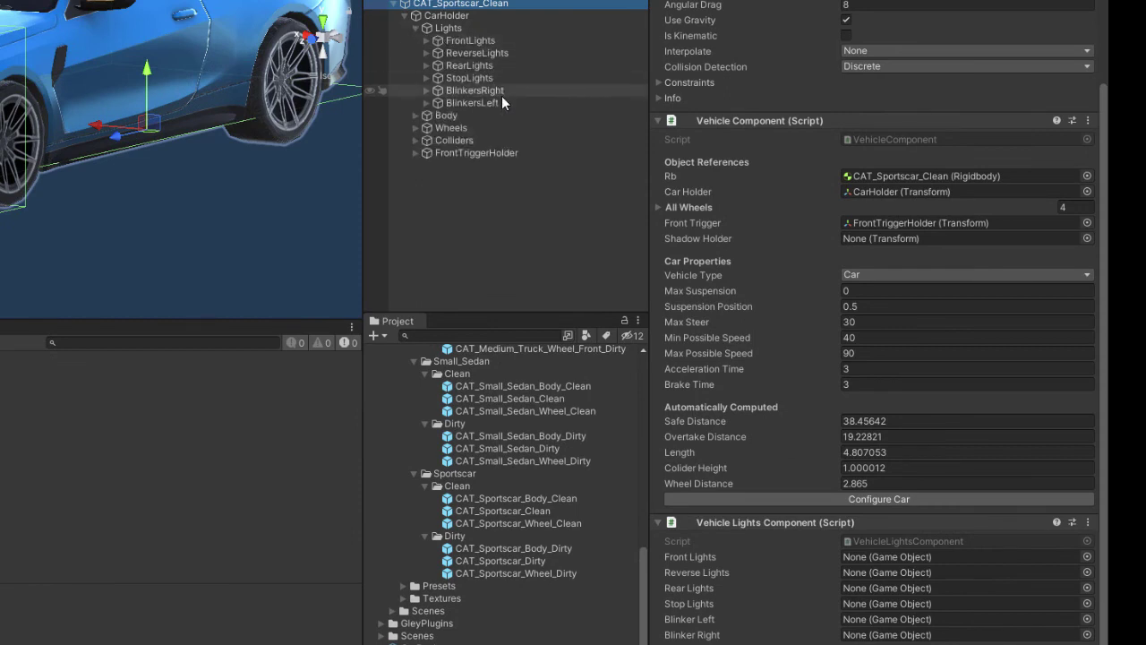
left_click(874, 501)
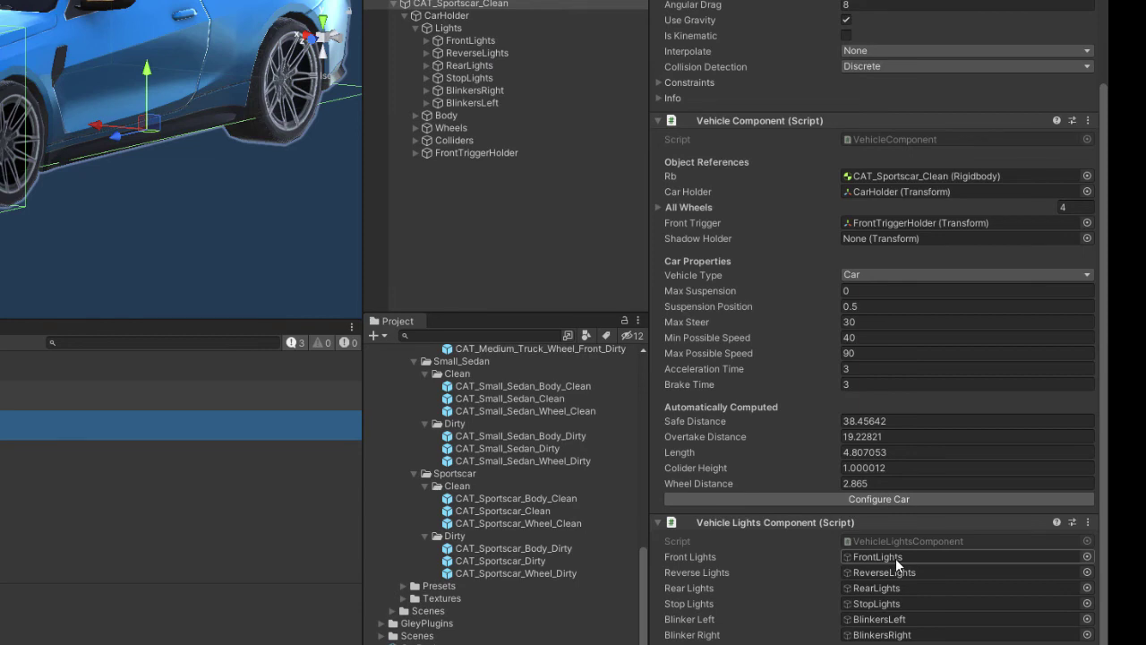
left_click_drag(471, 41, 876, 589)
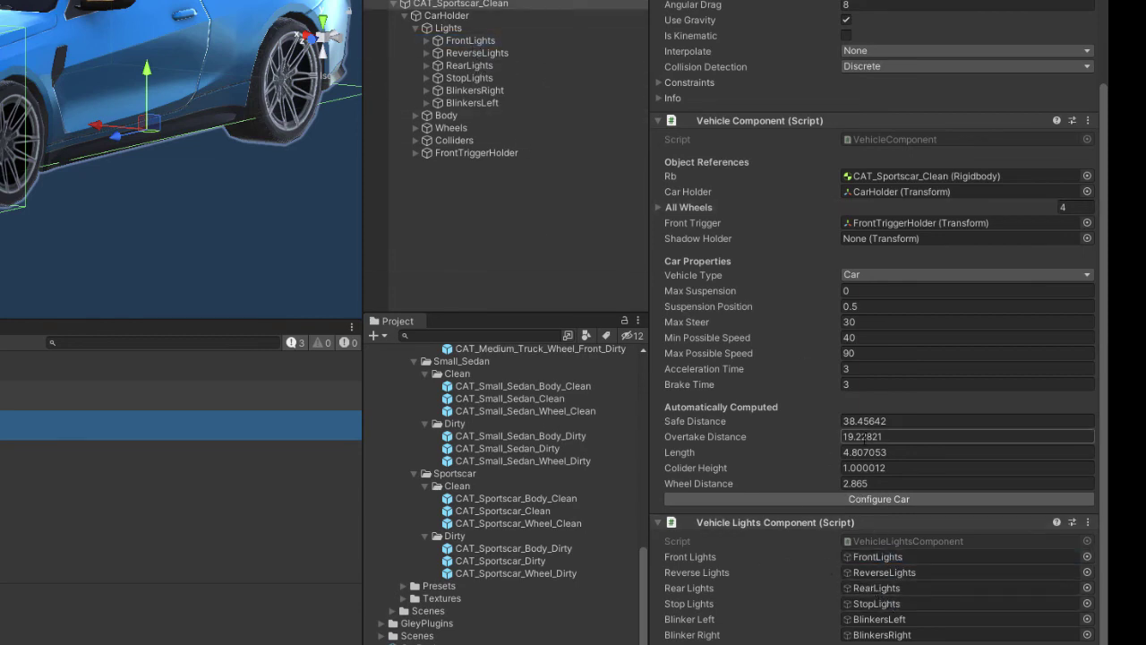
key("ctrl+shift+a")
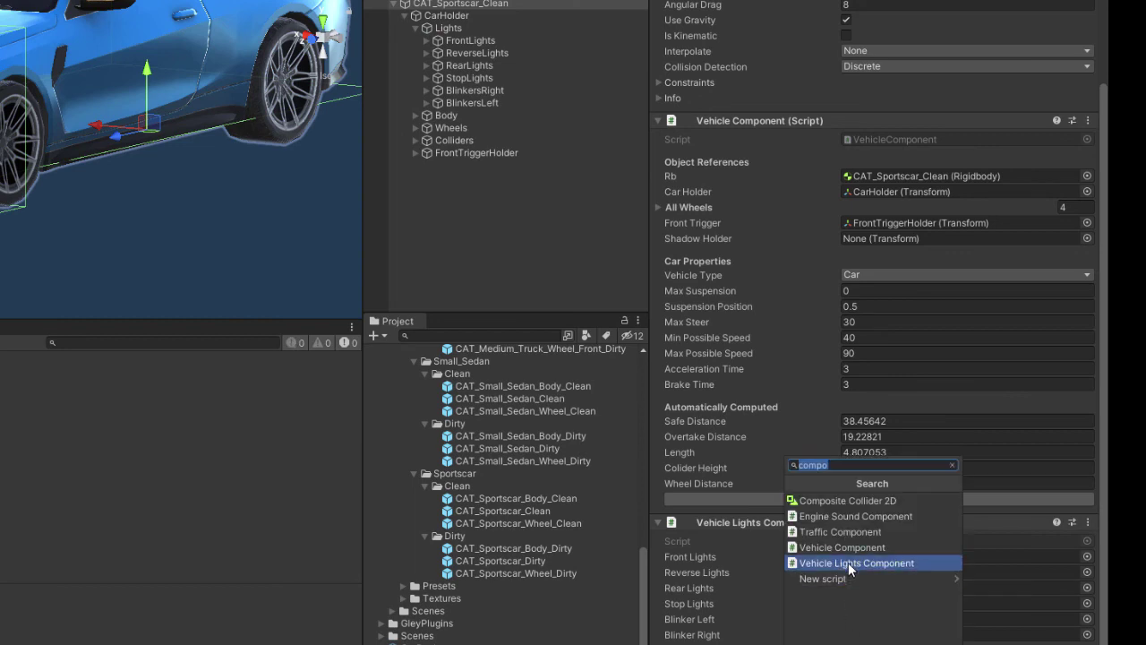
Add the Engine Sound Component and review its fields: pitch 0.6–1, volume 0.5–1
key("Up")
key("Return")
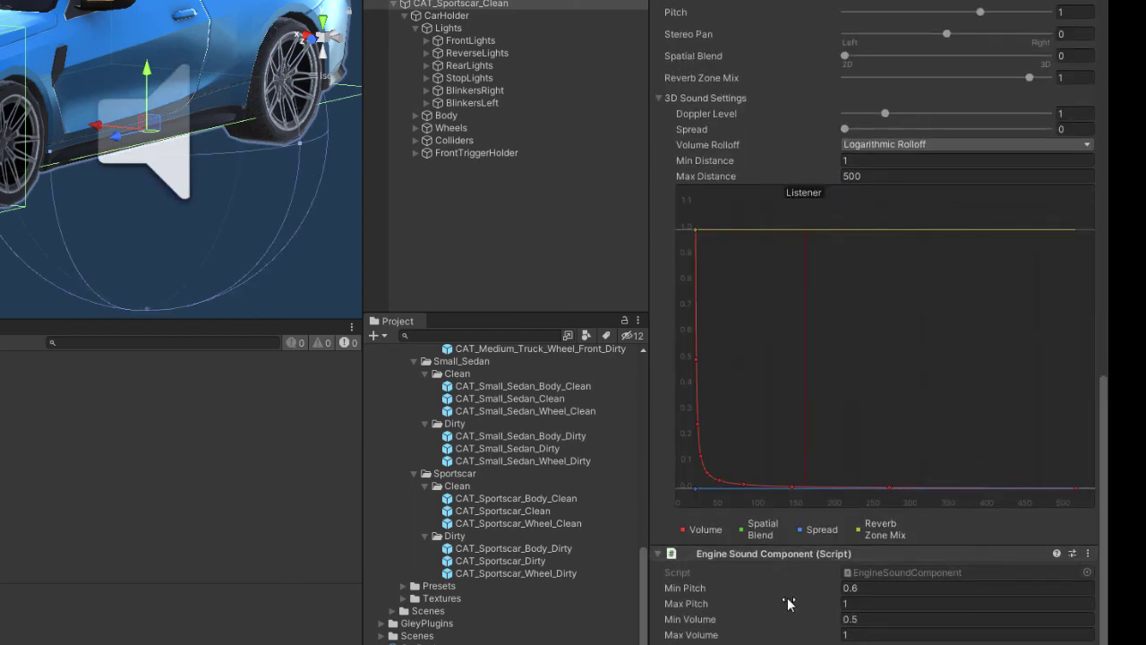
scroll(900, 393, "up", 15)
scroll(900, 393, "down", 10)
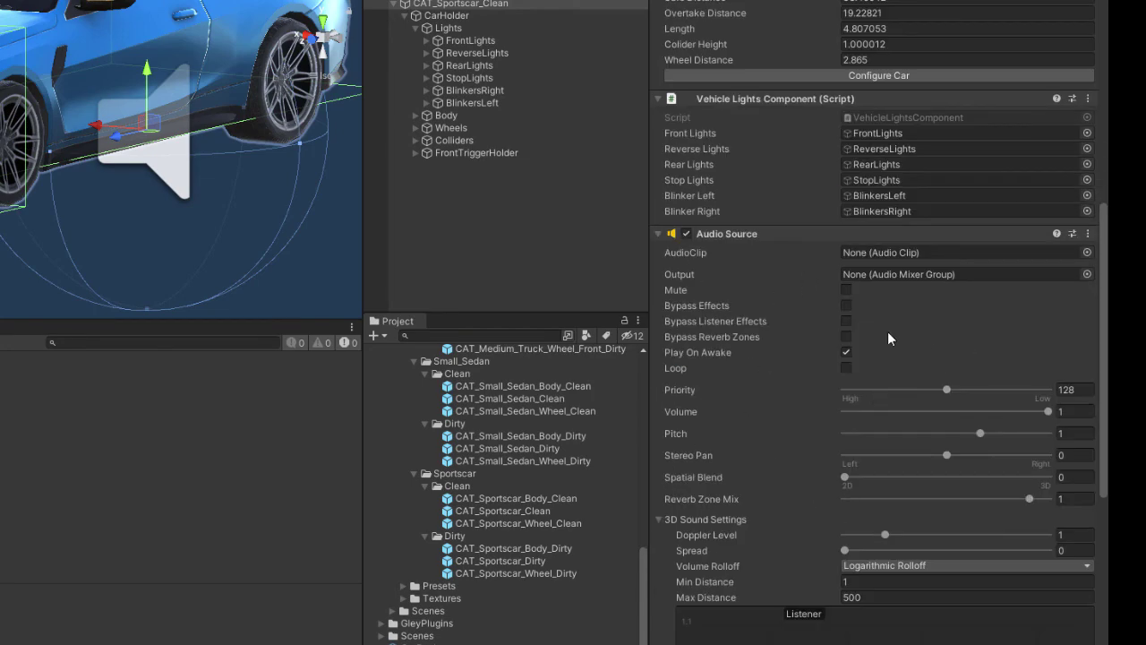
scroll(819, 436, "down", 10)
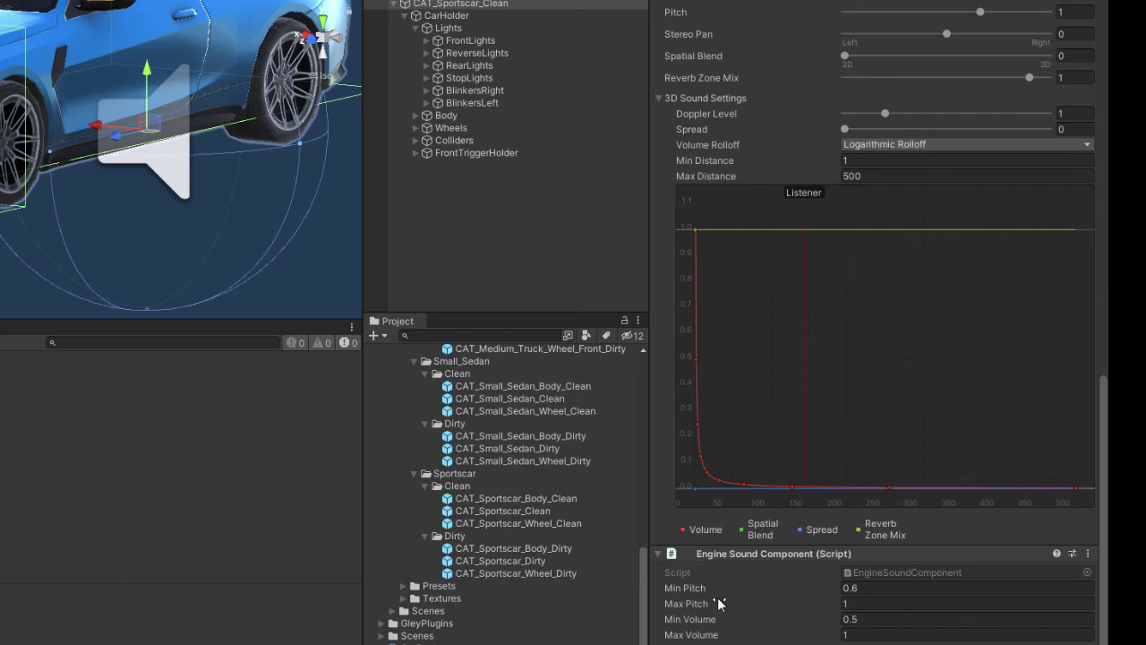
scroll(907, 409, "up", 13)
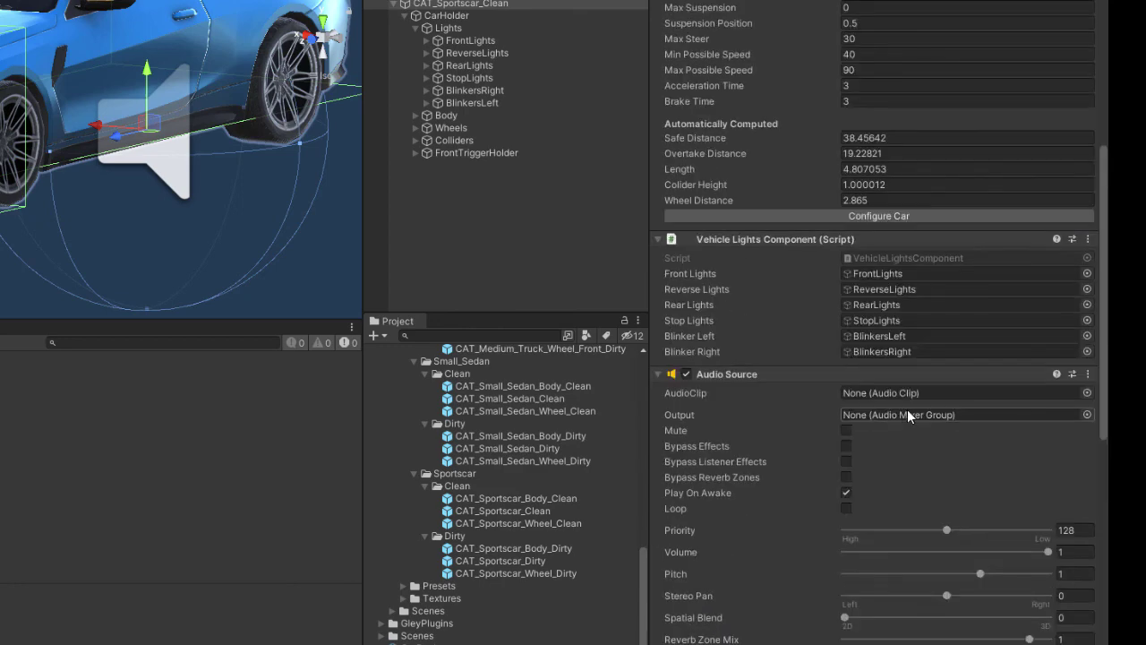
scroll(836, 468, "down", 13)
mouse_move(725, 596)
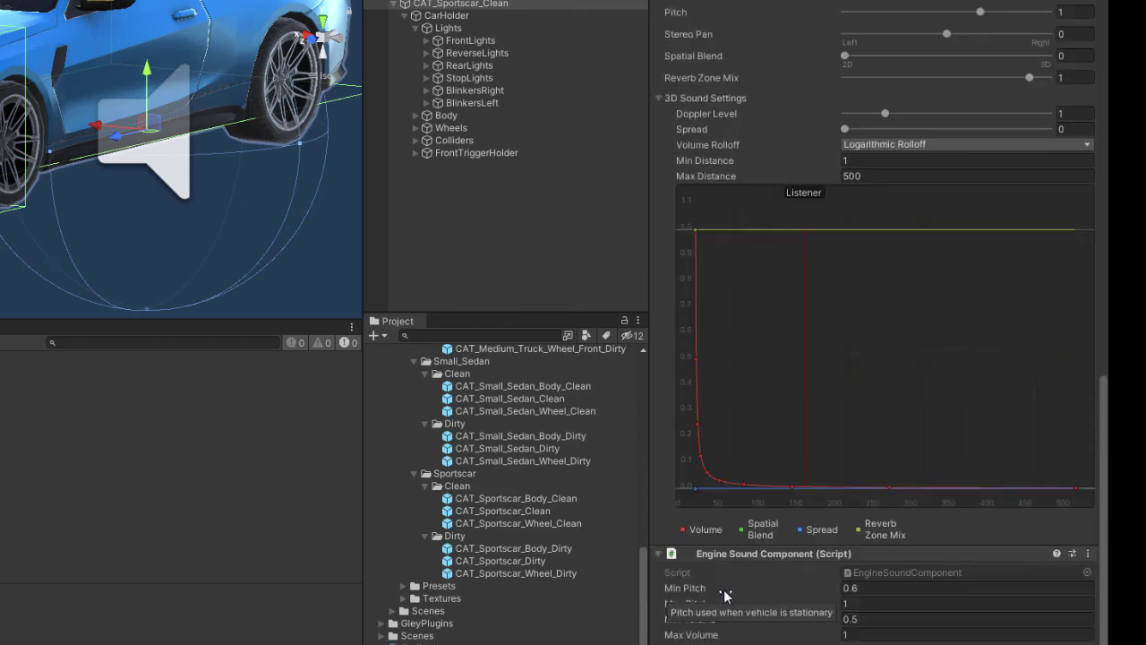
mouse_move(754, 618)
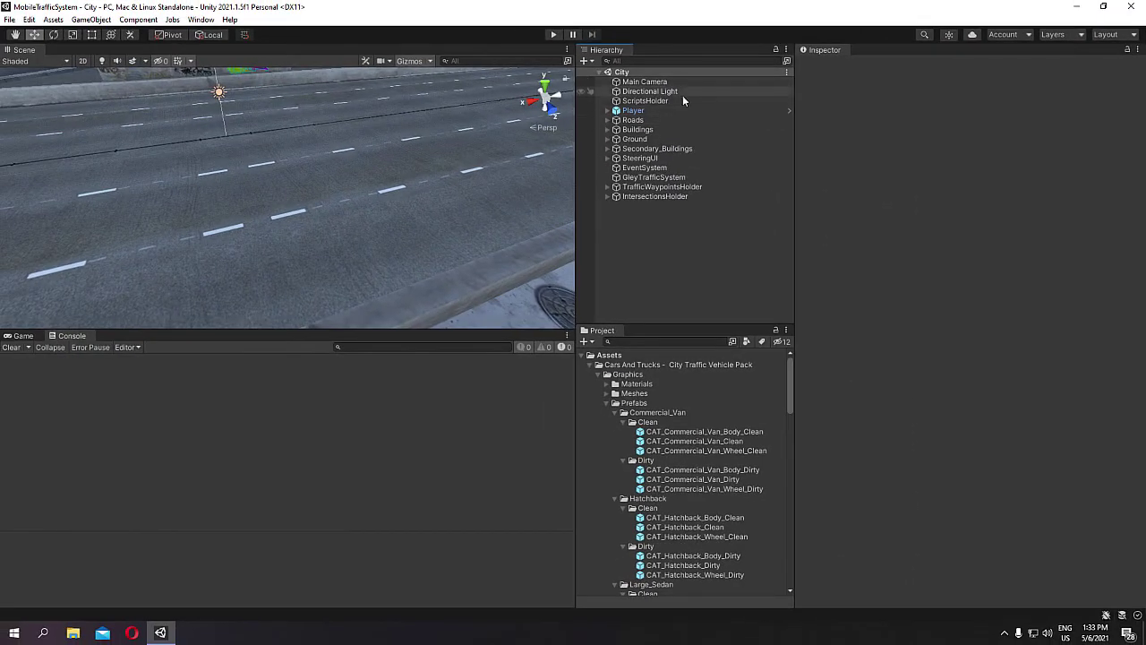
Open CarPool from ScriptsHolder's Vehicle Pool, set Vehicle Prefab to CAT_Sportscar_Clean, and play
left_click(683, 100)
left_click(976, 202)
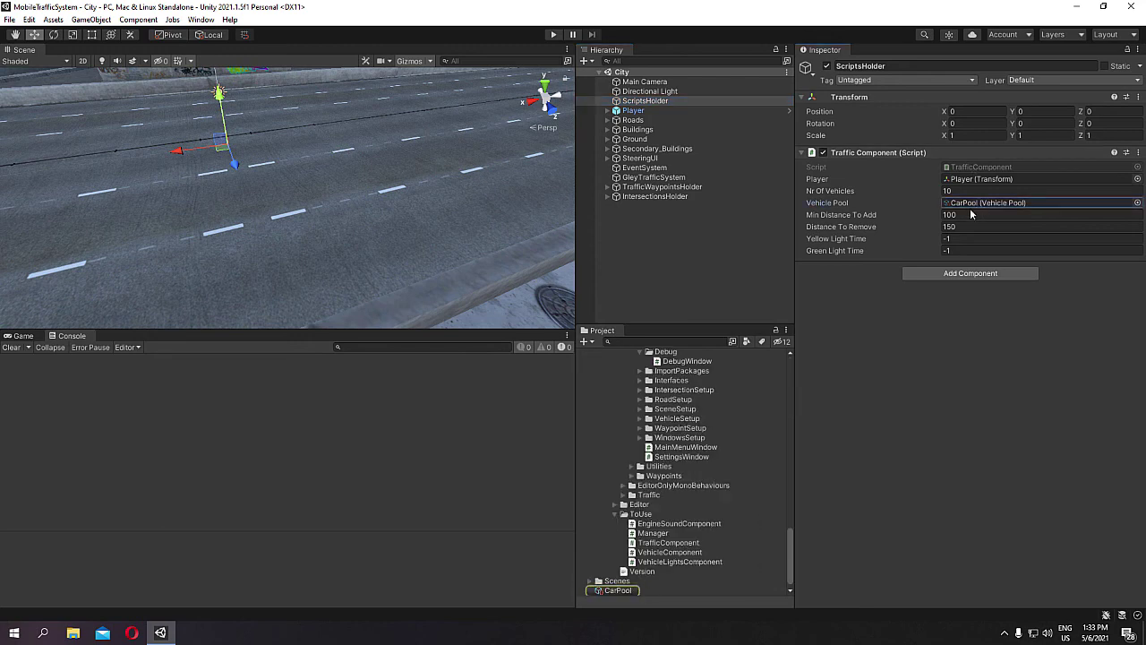
left_click(620, 590)
scroll(726, 425, "down", 5)
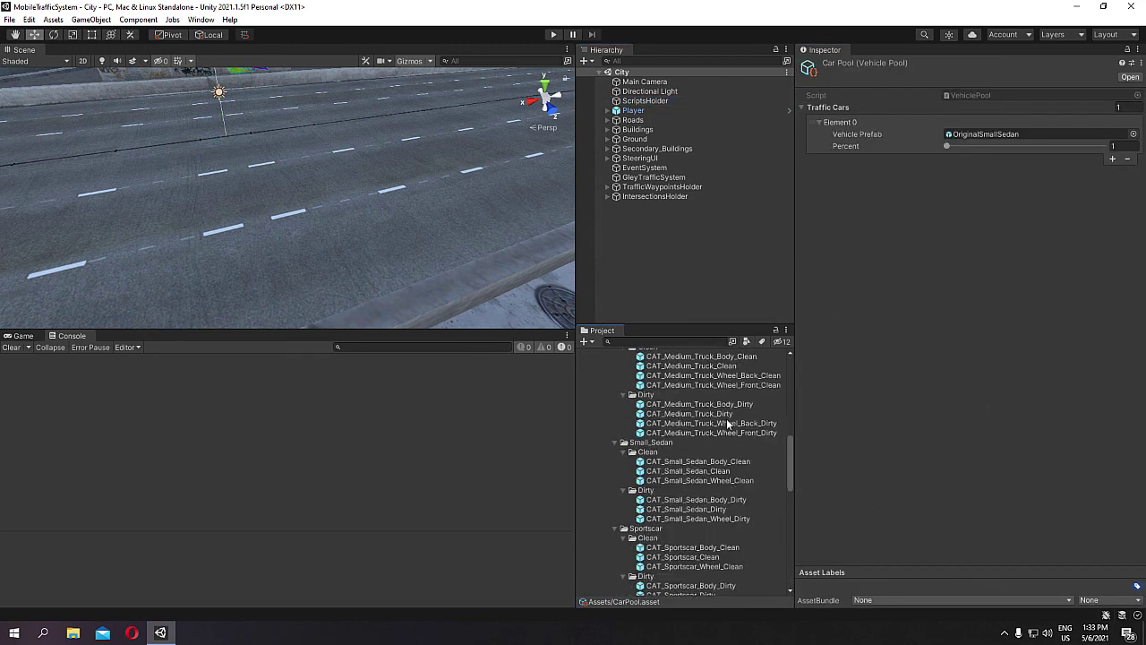
left_click(678, 451)
left_click_drag(793, 436, 1007, 135)
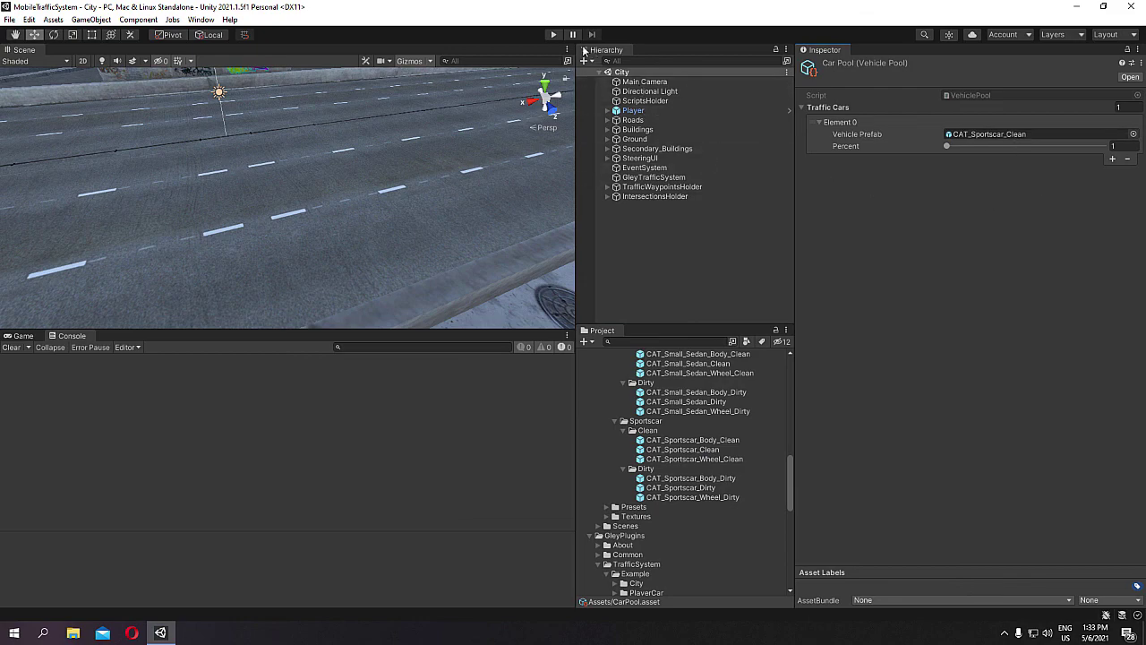
left_click(553, 34)
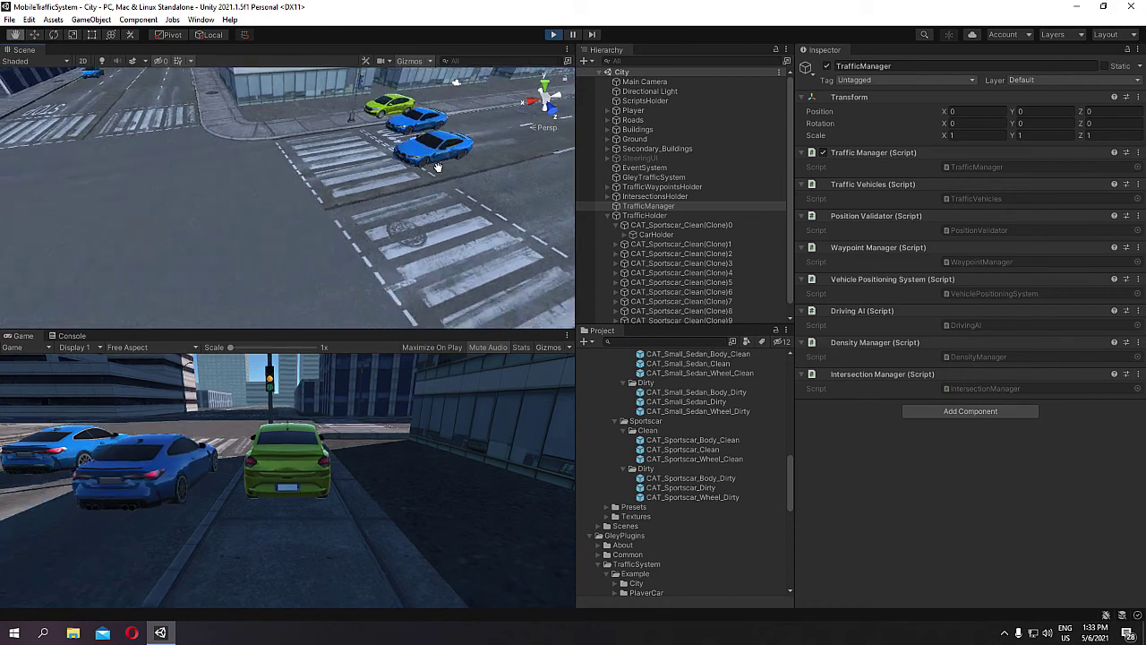
Pan, zoom and orbit around the crosswalk to watch the sportscar clones drive, then stop playing
middle_click_drag(438, 166, 351, 224)
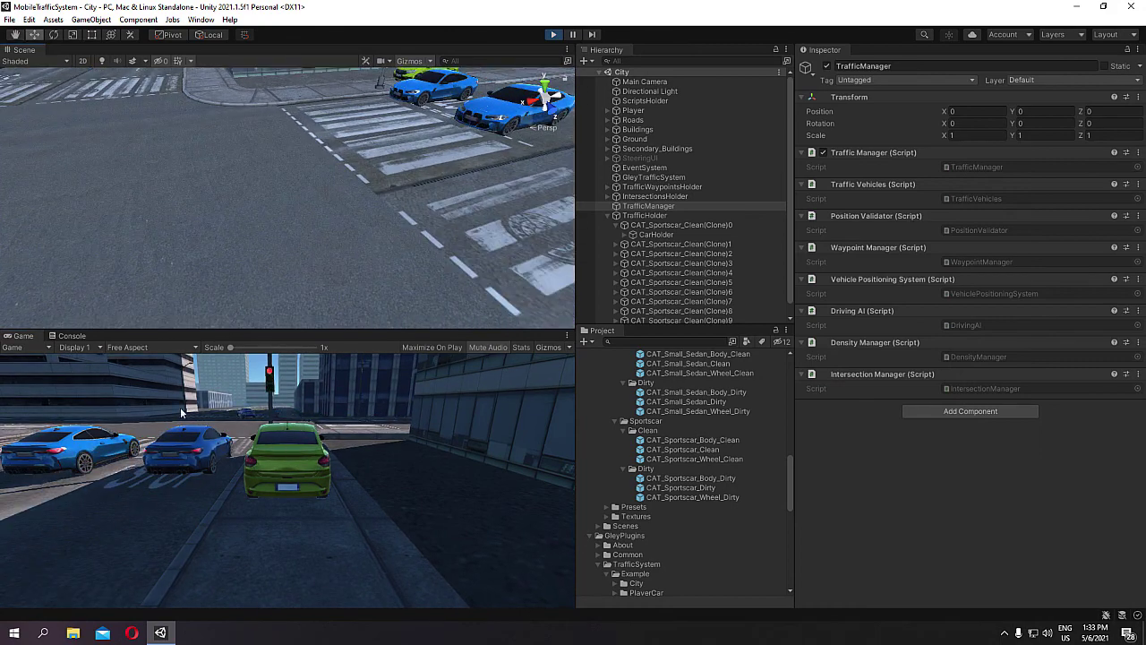
scroll(353, 204, "down", 5)
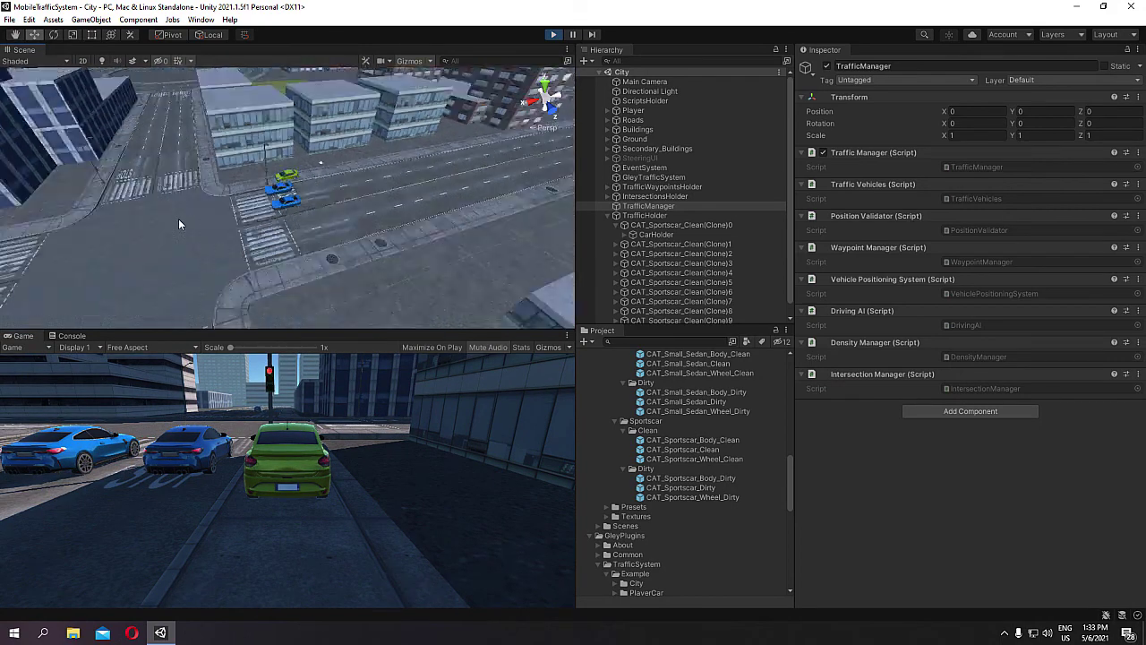
scroll(178, 224, "down", 3)
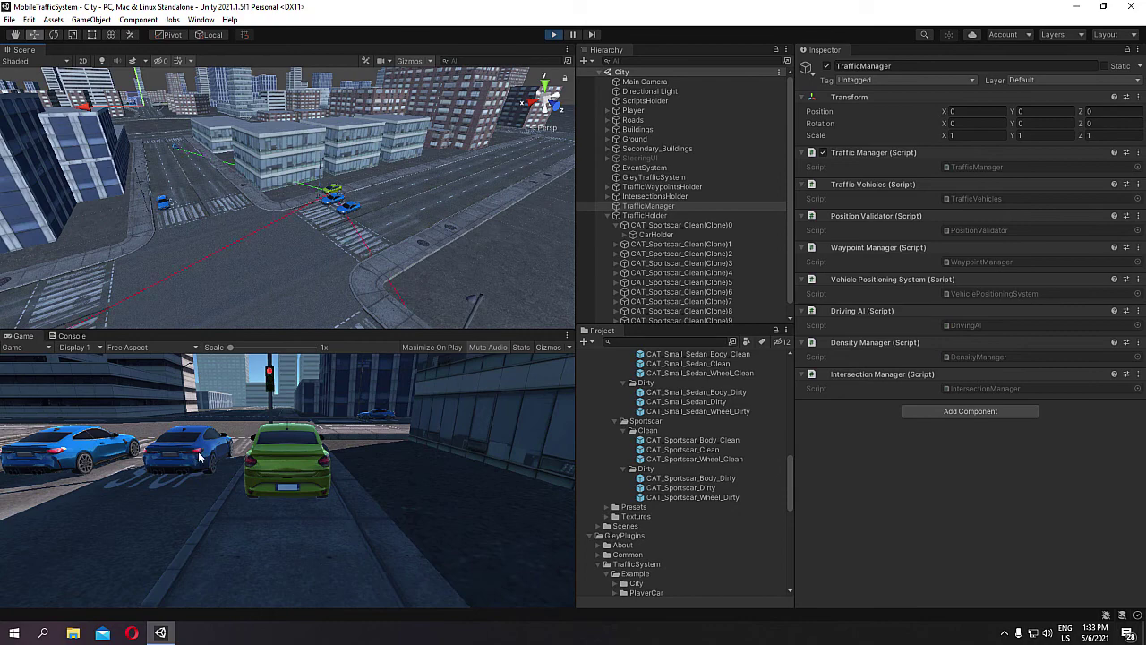
scroll(329, 260, "up", 5)
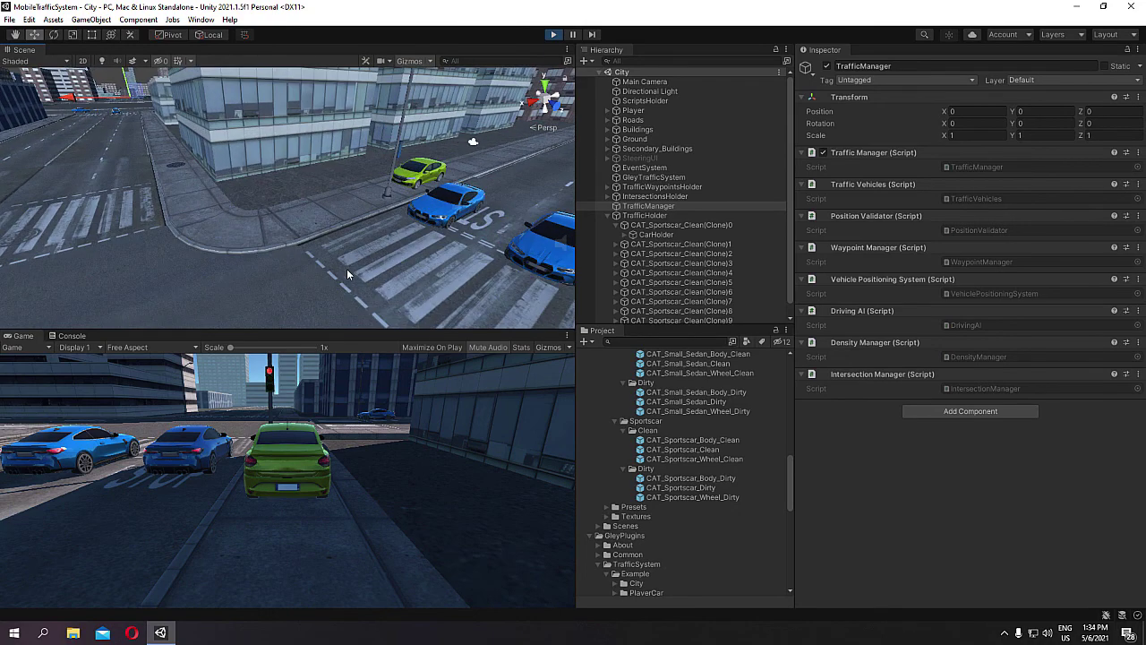
left_click_drag(388, 252, 326, 226, "alt")
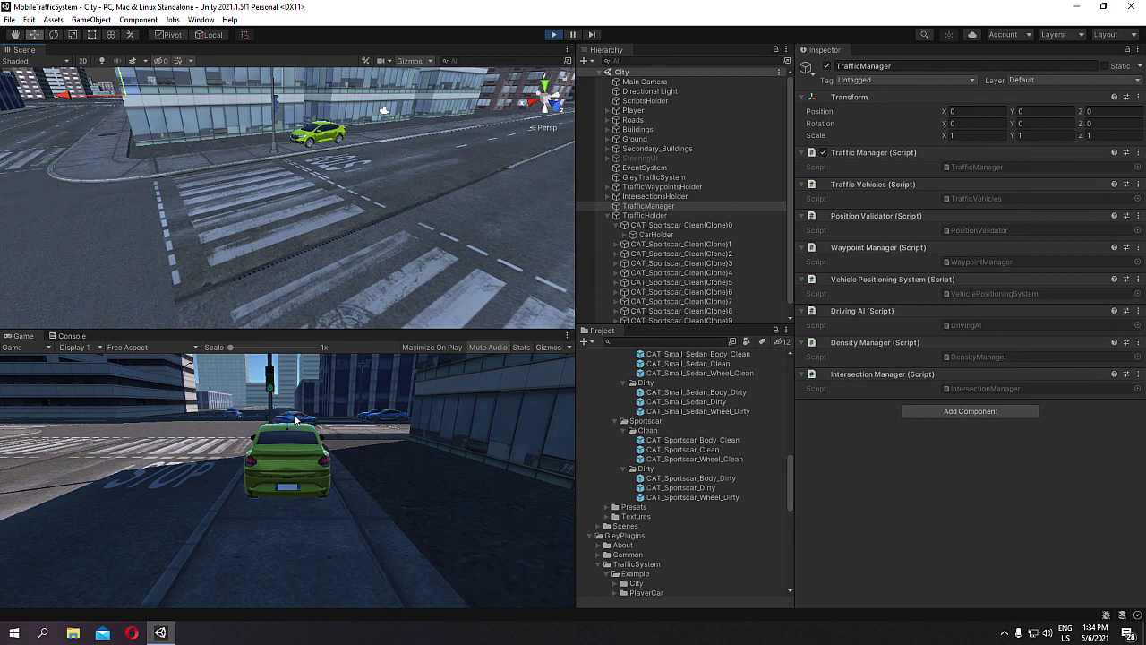
left_click(554, 34)
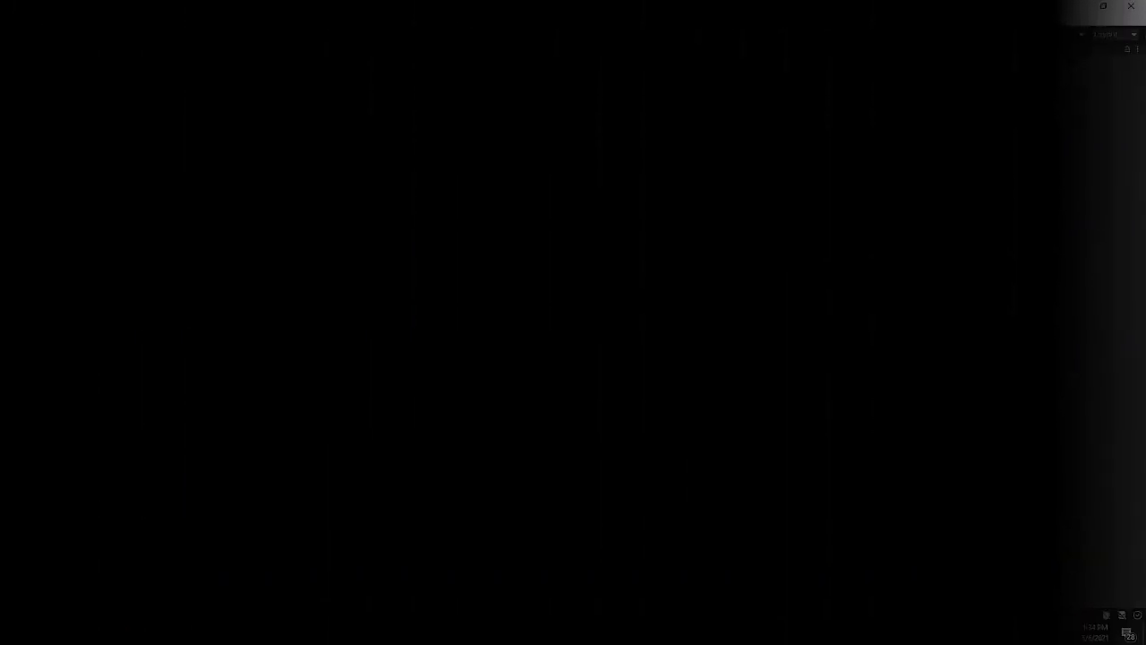